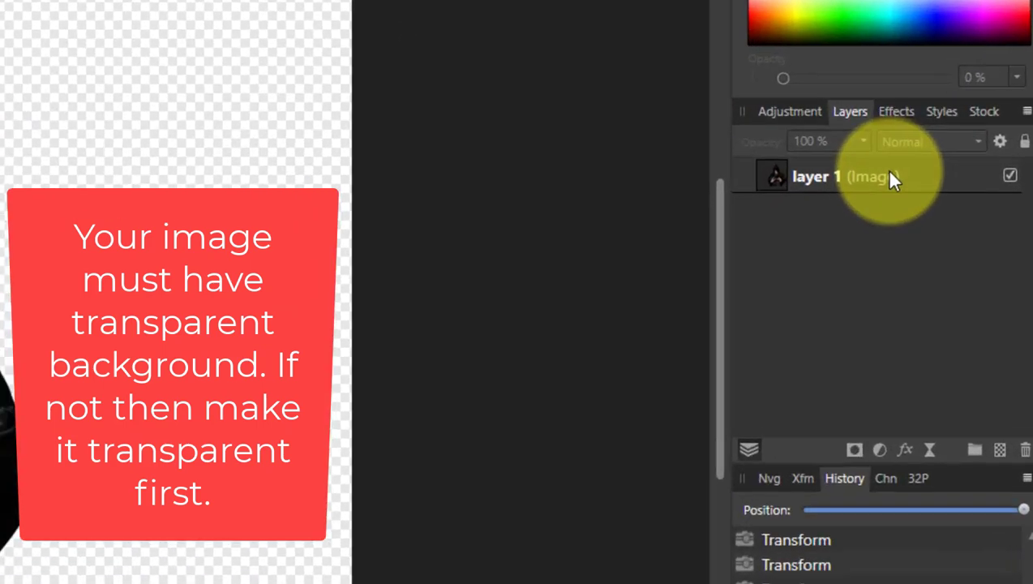
Duplicate the hooded-figure layer 1 and rename the copy 'layer 2'.
{"action": "left_click", "coordinate": [876, 166]}
{"action": "right_click", "coordinate": [876, 165]}
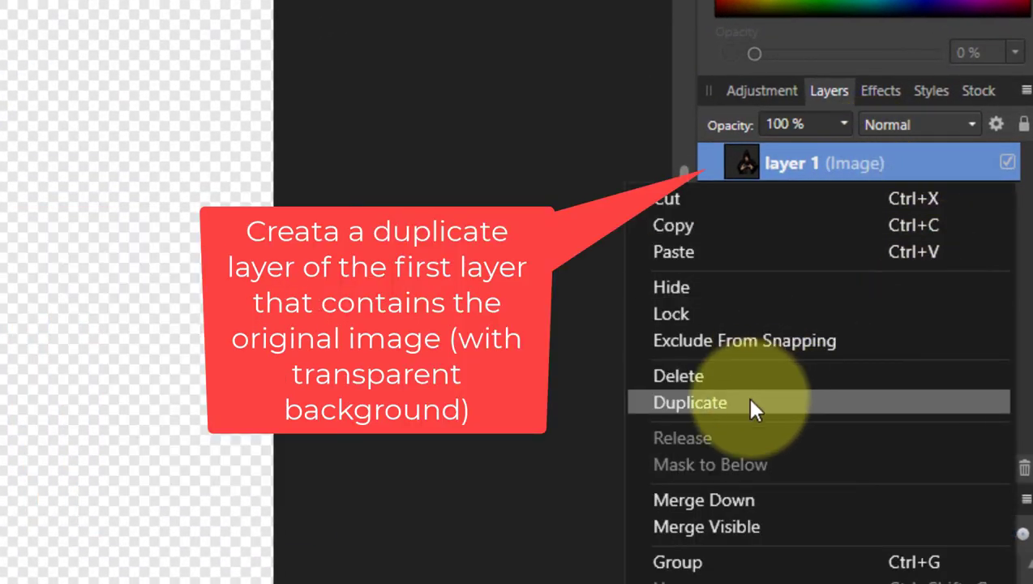
{"action": "left_click", "coordinate": [754, 403]}
{"action": "double_click", "coordinate": [787, 164]}
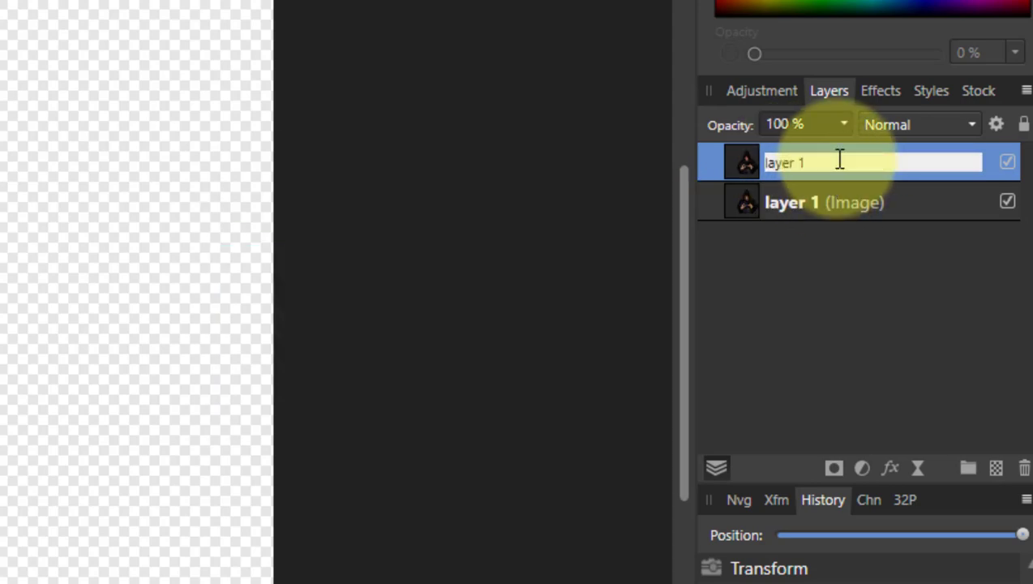
{"action": "type", "text": "2"}
{"action": "key", "text": "Return"}
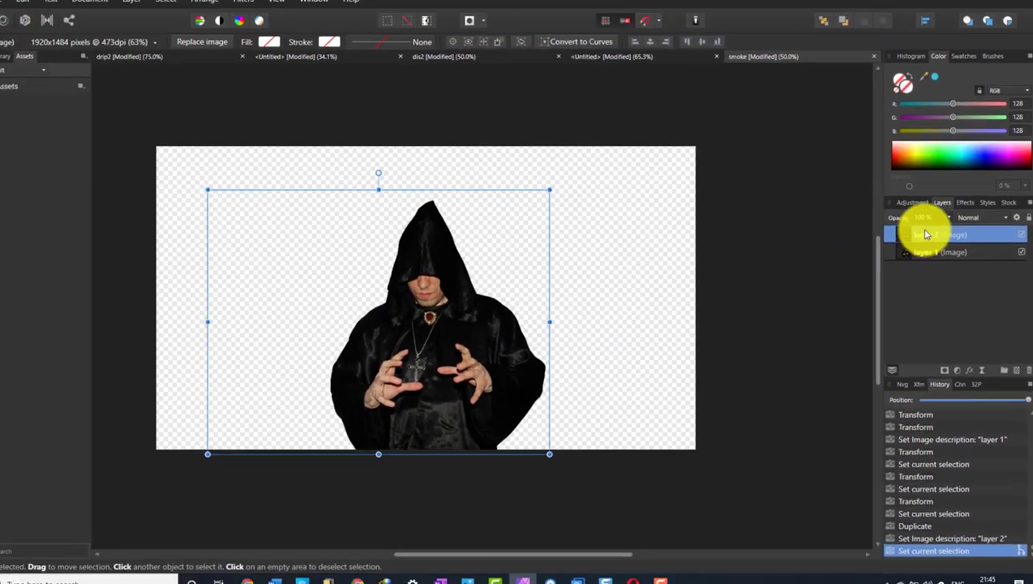
Rasterize layer 2 with Rasterize & Trim and layer 1 with Rasterize, then reselect layer 2.
{"action": "right_click", "coordinate": [932, 236]}
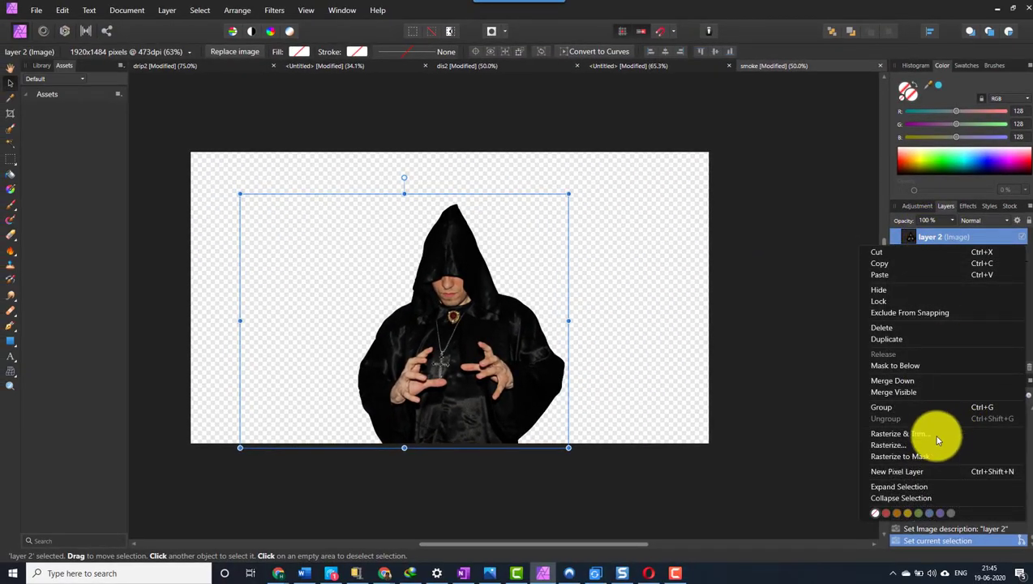
{"action": "left_click", "coordinate": [940, 433]}
{"action": "left_click", "coordinate": [932, 253]}
{"action": "right_click", "coordinate": [935, 254]}
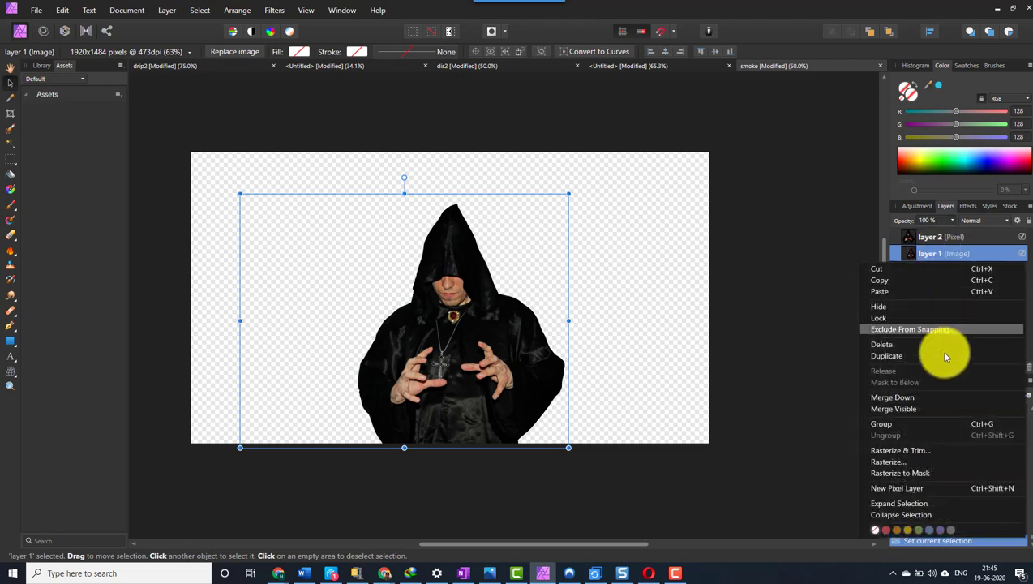
{"action": "left_click", "coordinate": [911, 465]}
{"action": "left_click", "coordinate": [422, 100]}
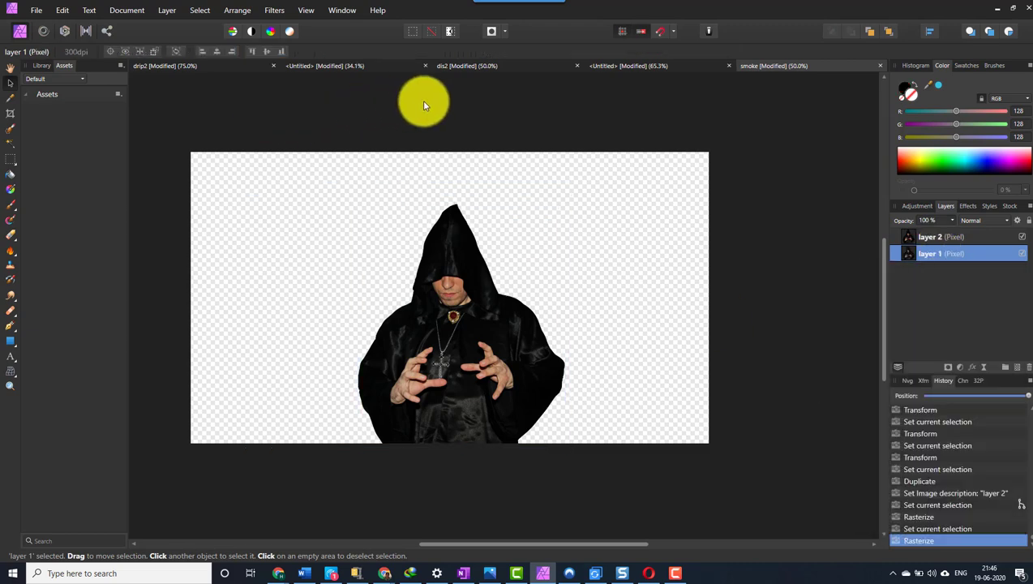
{"action": "left_click", "coordinate": [929, 238]}
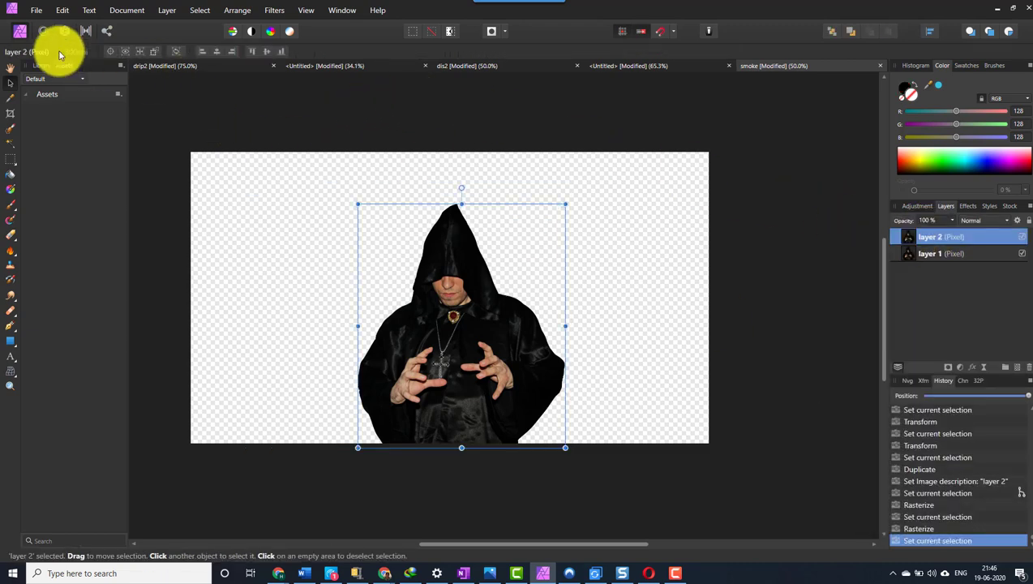
In the Liquify Persona, push the hood and face up and right with a 730 px brush.
{"action": "left_click", "coordinate": [44, 32]}
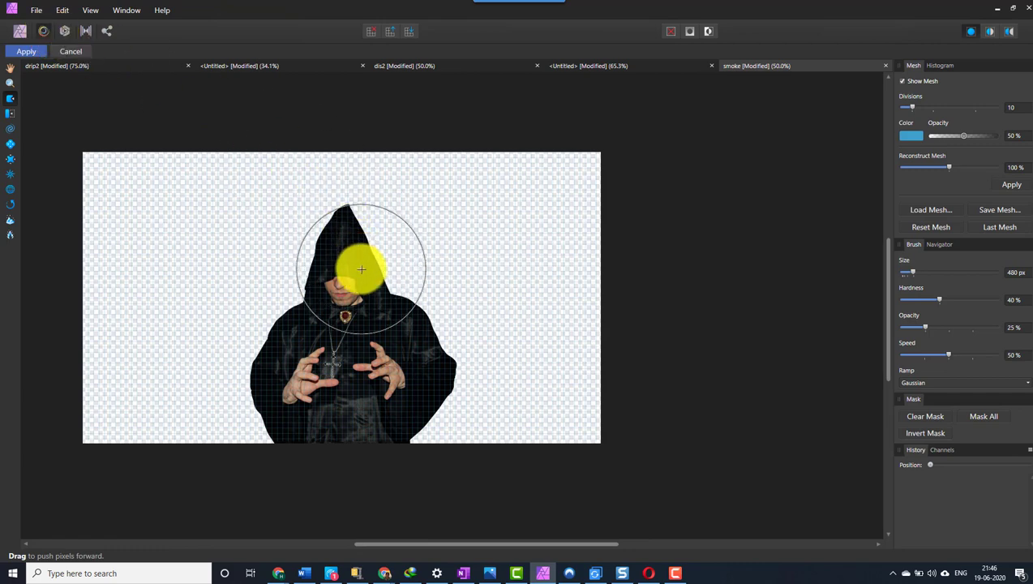
{"action": "key", "text": "ctrl+bracketright"}
{"action": "key", "text": "ctrl+bracketright"}
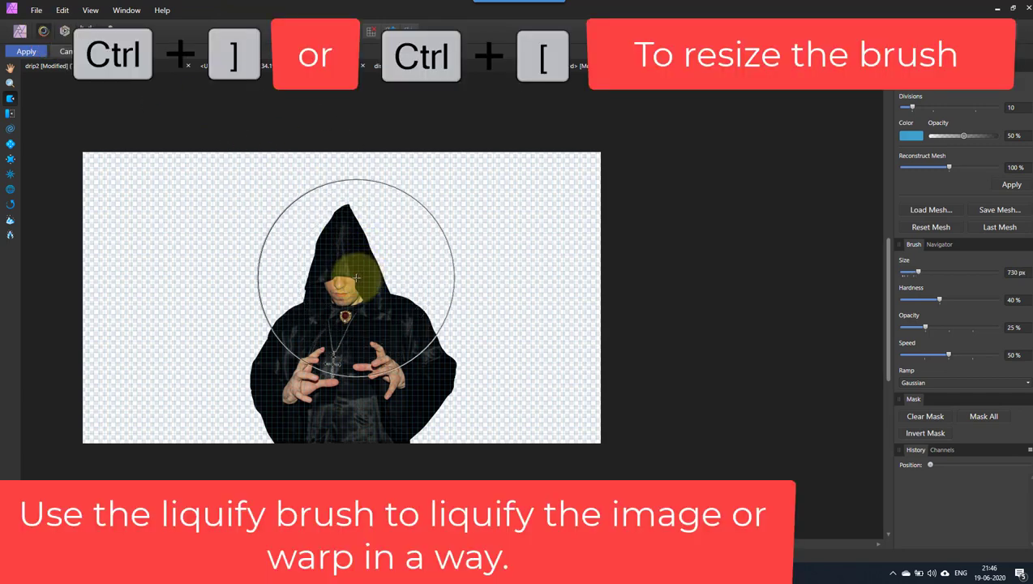
{"action": "mouse_move", "coordinate": [346, 300]}
{"action": "left_mouse_down"}
{"action": "mouse_move", "coordinate": [410, 277]}
{"action": "mouse_move", "coordinate": [472, 196]}
{"action": "left_mouse_up"}
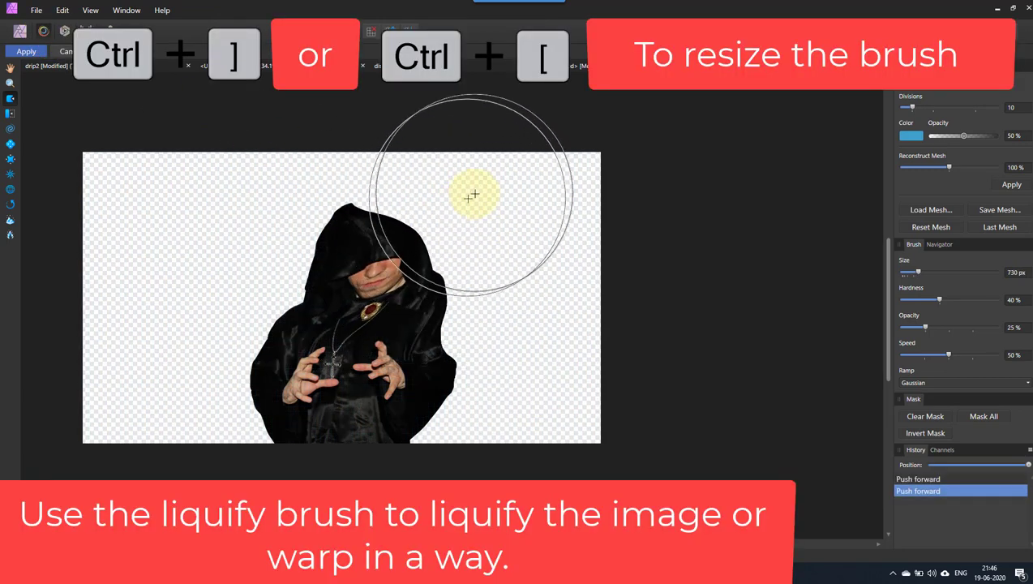
{"action": "left_click_drag", "start_coordinate": [415, 362], "coordinate": [525, 220]}
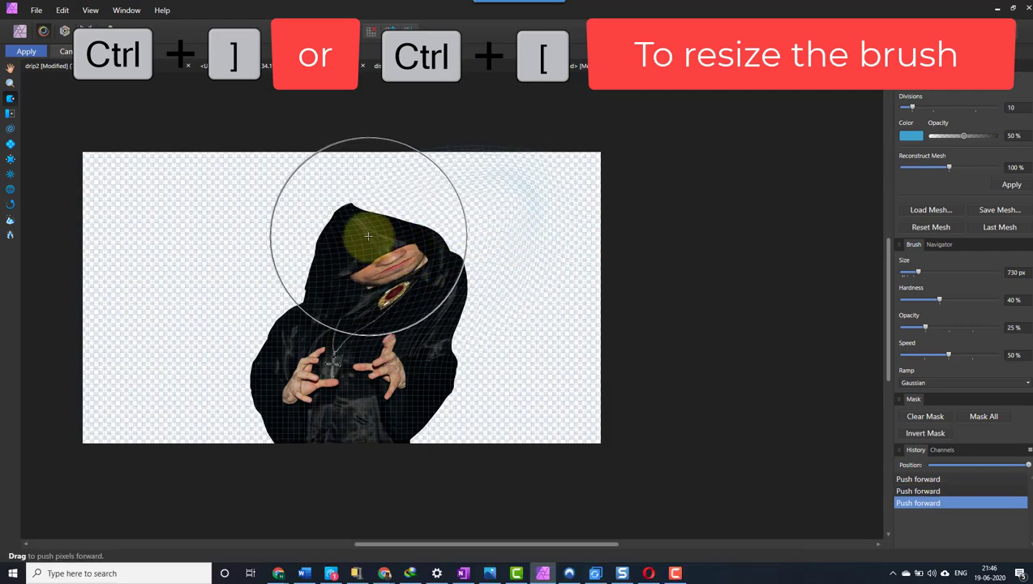
{"action": "left_click_drag", "start_coordinate": [342, 230], "coordinate": [438, 178]}
{"action": "left_click_drag", "start_coordinate": [437, 307], "coordinate": [572, 312]}
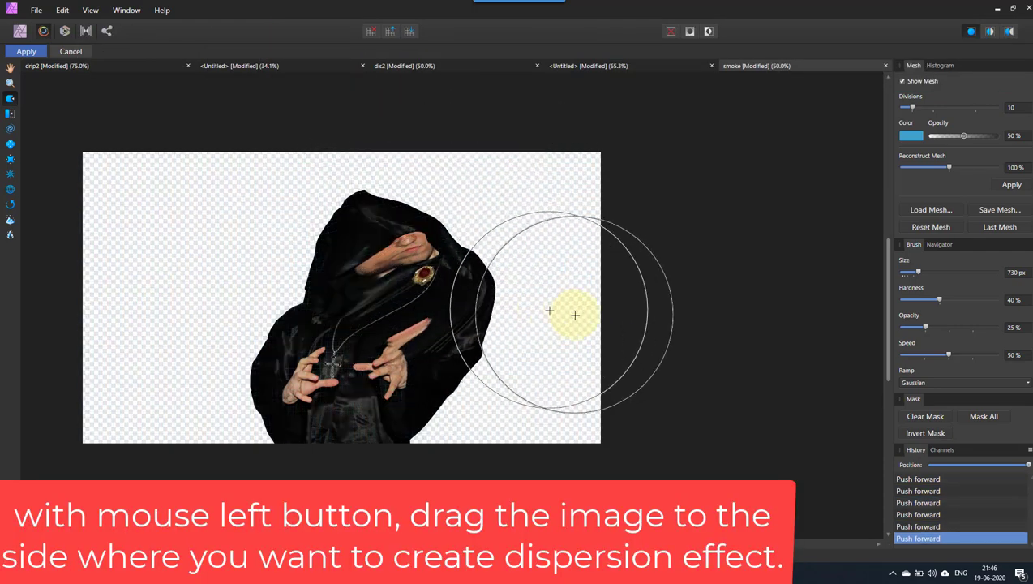
{"action": "mouse_move", "coordinate": [450, 364]}
{"action": "left_mouse_down"}
{"action": "mouse_move", "coordinate": [513, 263]}
{"action": "mouse_move", "coordinate": [477, 178]}
{"action": "left_mouse_up"}
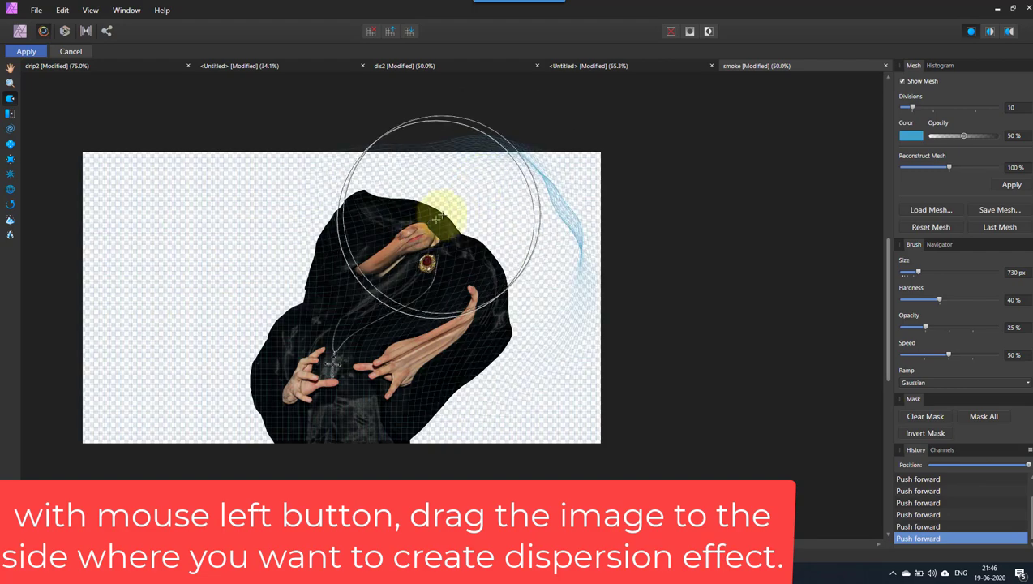
{"action": "mouse_move", "coordinate": [462, 224]}
{"action": "left_mouse_down"}
{"action": "mouse_move", "coordinate": [495, 193]}
{"action": "mouse_move", "coordinate": [411, 212]}
{"action": "mouse_move", "coordinate": [415, 120]}
{"action": "mouse_move", "coordinate": [438, 133]}
{"action": "mouse_move", "coordinate": [459, 129]}
{"action": "mouse_move", "coordinate": [512, 177]}
{"action": "mouse_move", "coordinate": [473, 230]}
{"action": "mouse_move", "coordinate": [554, 242]}
{"action": "mouse_move", "coordinate": [625, 304]}
{"action": "left_mouse_up"}
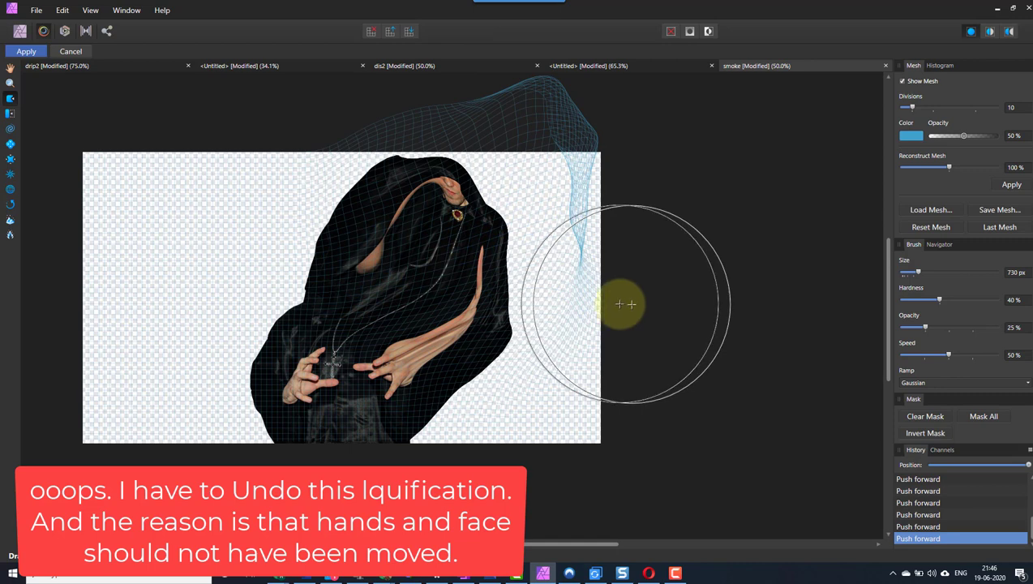
Undo the last three warp strokes on the hood and face.
{"action": "key", "text": "ctrl+z"}
{"action": "key", "text": "ctrl+z"}
{"action": "key", "text": "ctrl+z"}
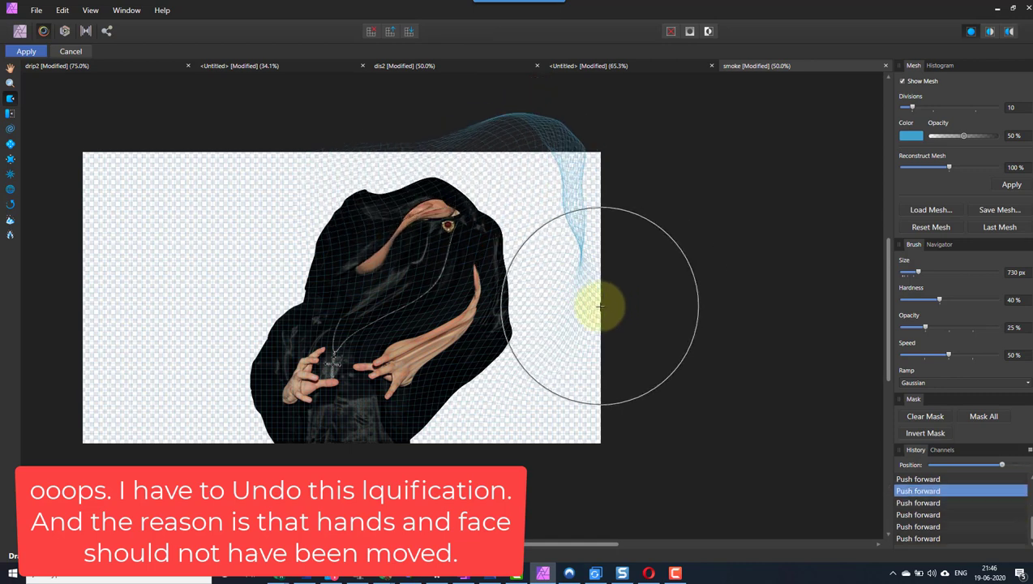
{"action": "key", "text": "ctrl+z"}
{"action": "key", "text": "ctrl+z"}
{"action": "key", "text": "ctrl+z"}
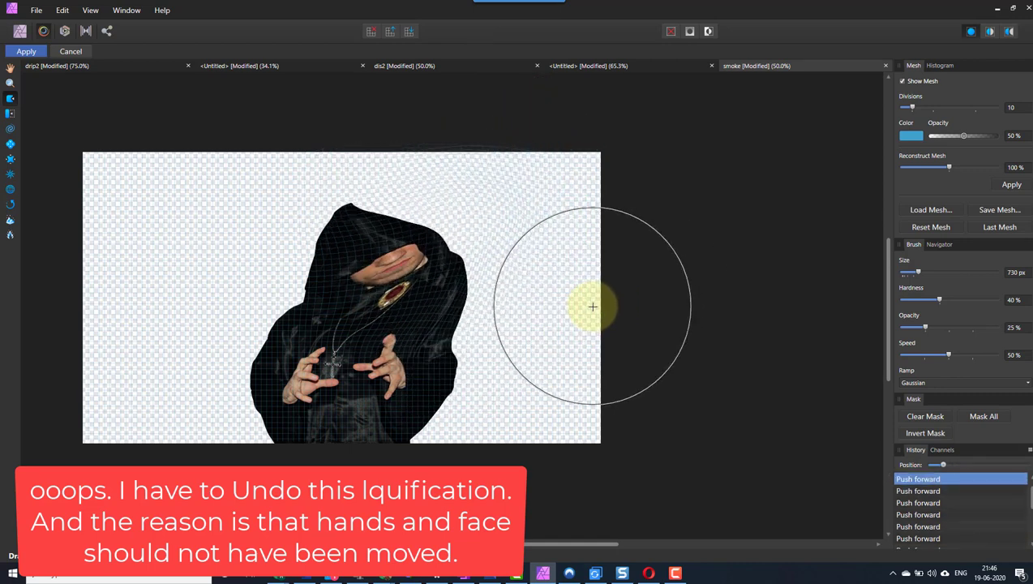
{"action": "key", "text": "ctrl+z"}
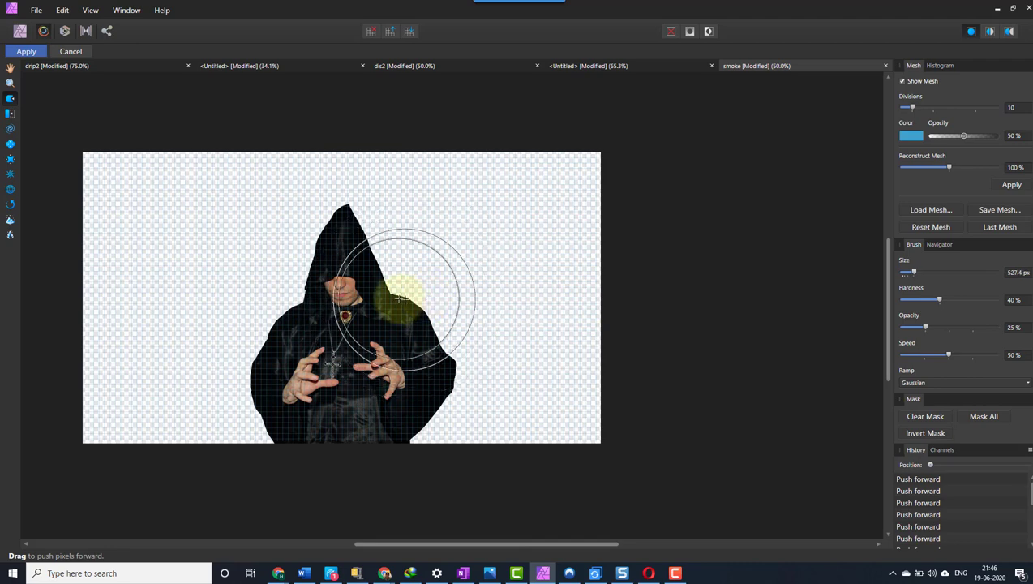
Billow the hood and cloak's right side outward with a 275 px Push Forward brush, then apply.
{"action": "left_click", "coordinate": [369, 280]}
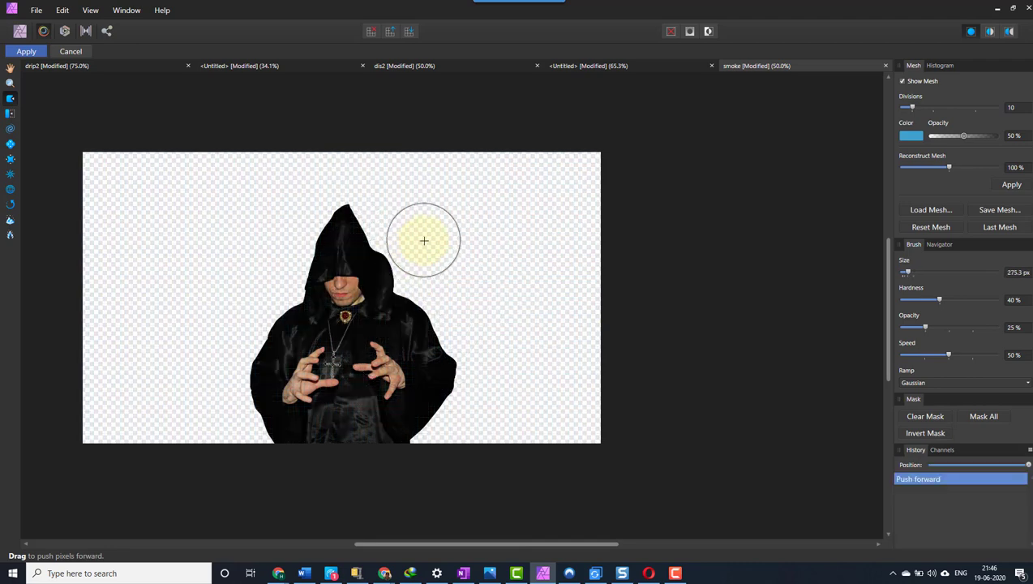
{"action": "left_click", "coordinate": [369, 247]}
{"action": "mouse_move", "coordinate": [372, 242]}
{"action": "left_mouse_down"}
{"action": "mouse_move", "coordinate": [431, 205]}
{"action": "mouse_move", "coordinate": [491, 210]}
{"action": "mouse_move", "coordinate": [470, 235]}
{"action": "left_mouse_up"}
{"action": "left_click_drag", "start_coordinate": [438, 243], "coordinate": [461, 244]}
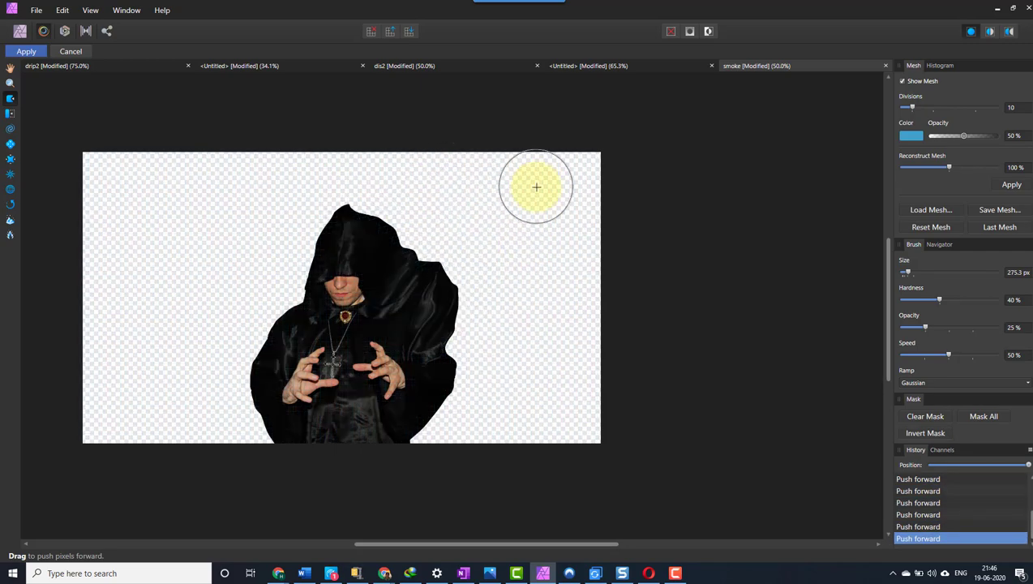
{"action": "mouse_move", "coordinate": [397, 196]}
{"action": "left_mouse_down"}
{"action": "mouse_move", "coordinate": [328, 203]}
{"action": "mouse_move", "coordinate": [451, 339]}
{"action": "mouse_move", "coordinate": [547, 376]}
{"action": "mouse_move", "coordinate": [479, 335]}
{"action": "mouse_move", "coordinate": [502, 300]}
{"action": "mouse_move", "coordinate": [476, 180]}
{"action": "mouse_move", "coordinate": [425, 198]}
{"action": "mouse_move", "coordinate": [455, 195]}
{"action": "left_mouse_up"}
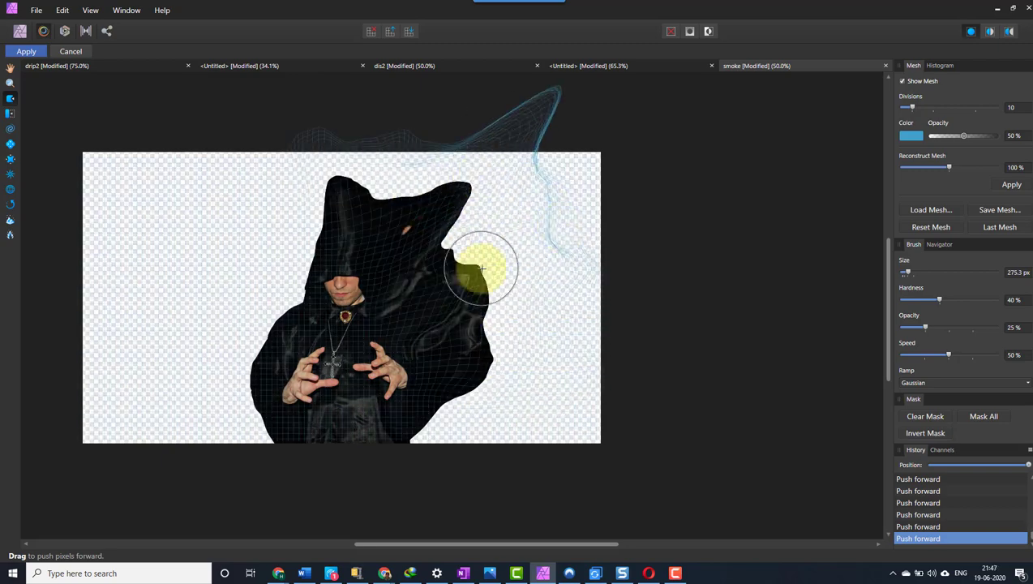
{"action": "mouse_move", "coordinate": [490, 302]}
{"action": "left_mouse_down"}
{"action": "mouse_move", "coordinate": [473, 318]}
{"action": "mouse_move", "coordinate": [500, 214]}
{"action": "mouse_move", "coordinate": [538, 182]}
{"action": "mouse_move", "coordinate": [397, 195]}
{"action": "left_mouse_up"}
{"action": "mouse_move", "coordinate": [335, 183]}
{"action": "left_mouse_down"}
{"action": "mouse_move", "coordinate": [380, 154]}
{"action": "mouse_move", "coordinate": [478, 316]}
{"action": "left_mouse_up"}
{"action": "mouse_move", "coordinate": [562, 381]}
{"action": "left_mouse_down"}
{"action": "mouse_move", "coordinate": [461, 374]}
{"action": "mouse_move", "coordinate": [487, 422]}
{"action": "mouse_move", "coordinate": [523, 437]}
{"action": "mouse_move", "coordinate": [589, 325]}
{"action": "mouse_move", "coordinate": [611, 312]}
{"action": "mouse_move", "coordinate": [561, 97]}
{"action": "mouse_move", "coordinate": [566, 67]}
{"action": "left_mouse_up"}
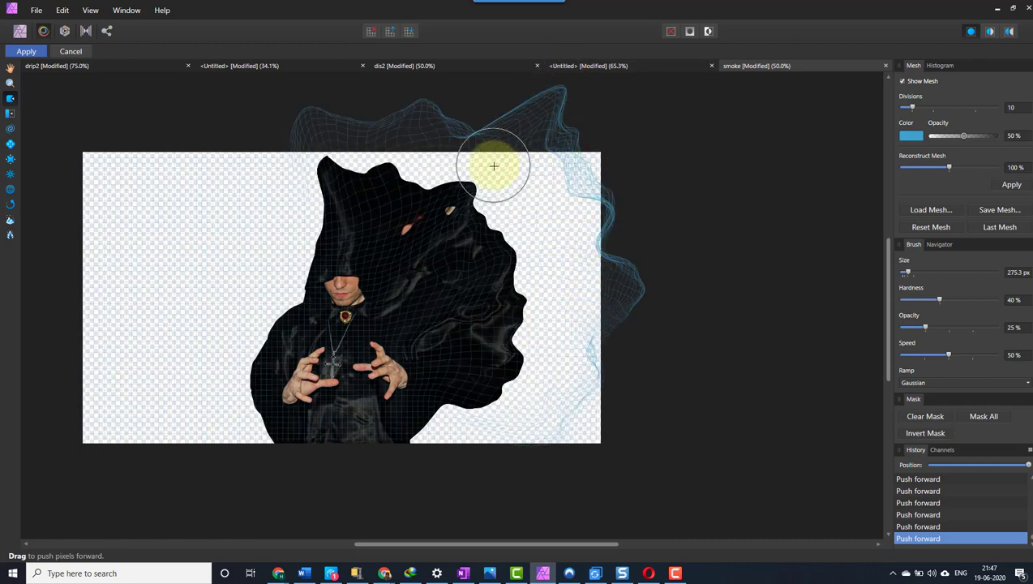
{"action": "left_click", "coordinate": [34, 54]}
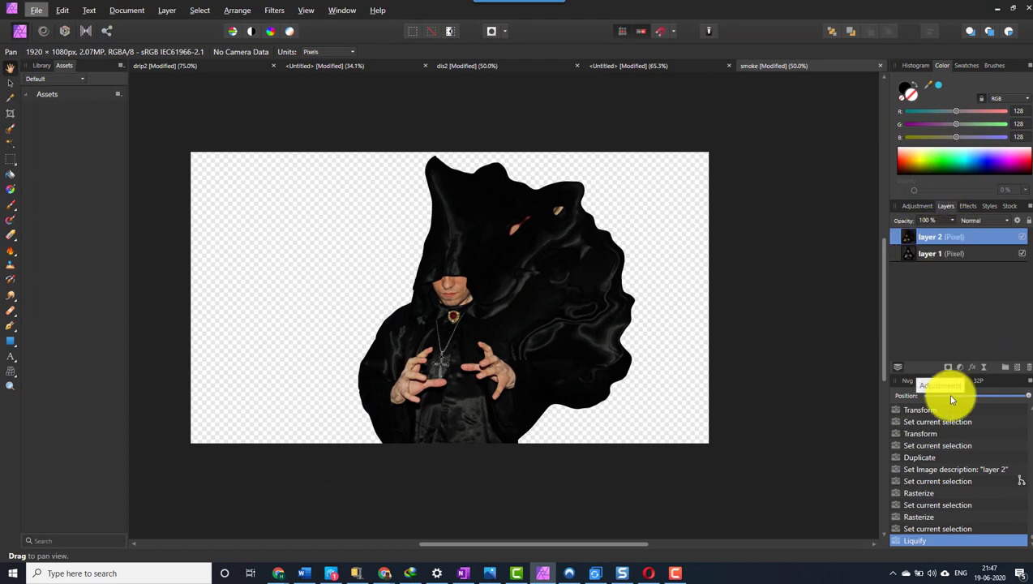
Add a hiding mask to layer 2 and a white mask to layer 1, selecting layer 1's mask.
{"action": "left_click", "coordinate": [949, 371], "text": "alt"}
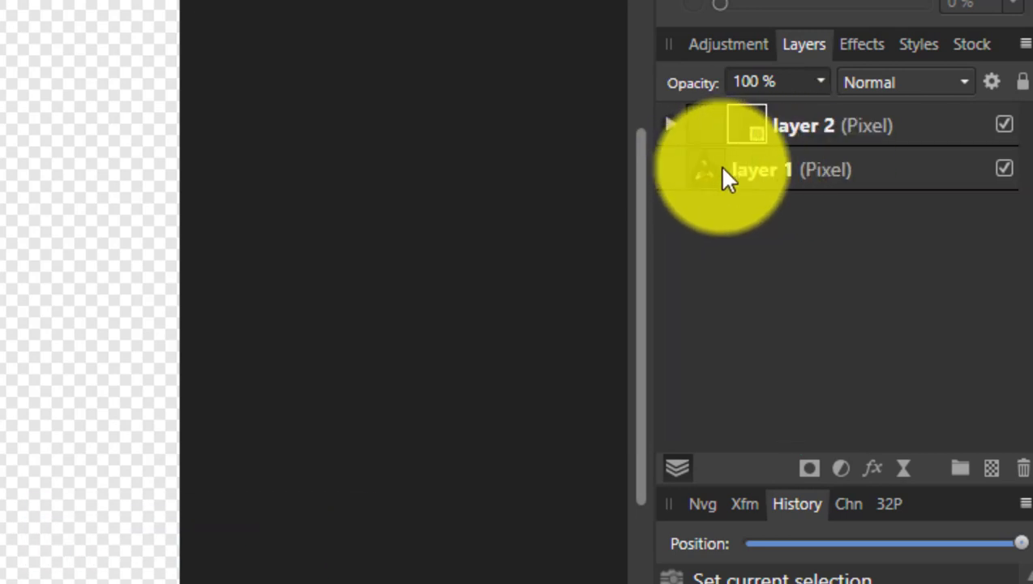
{"action": "left_click", "coordinate": [734, 172]}
{"action": "left_click", "coordinate": [811, 468]}
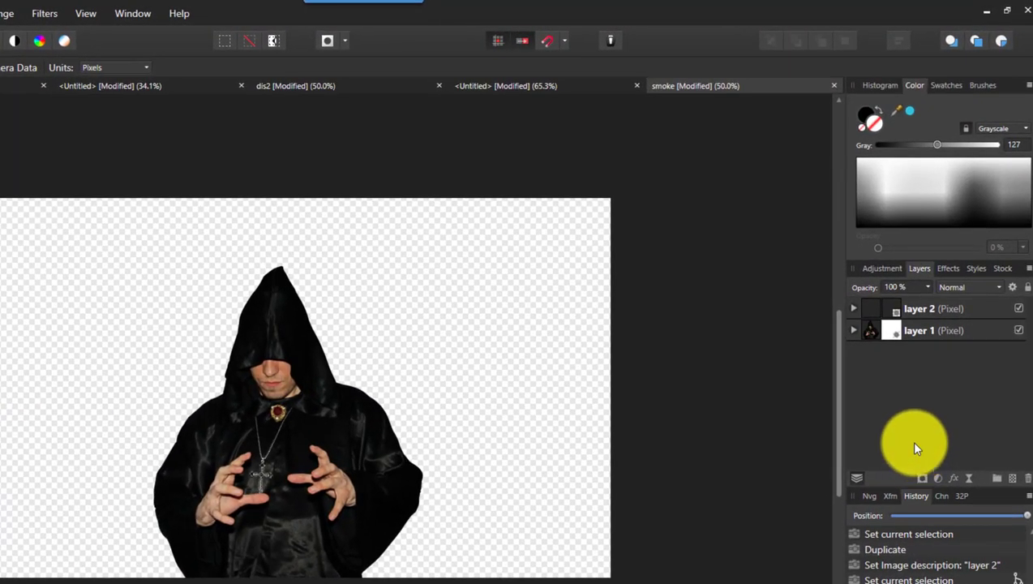
{"action": "left_click", "coordinate": [853, 331]}
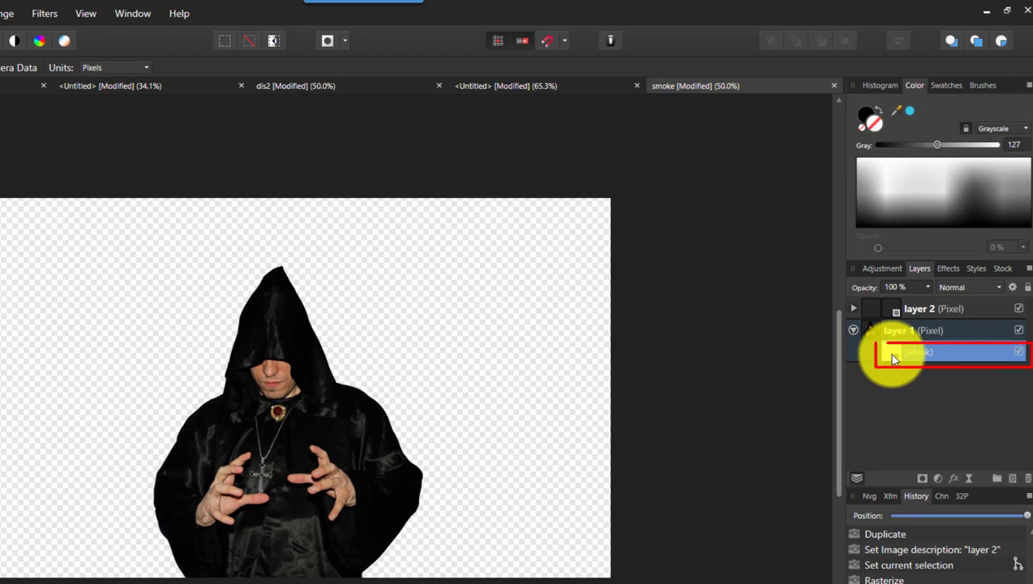
Set black as the foreground colour and choose the third brush in the smokes category.
{"action": "left_click", "coordinate": [866, 112]}
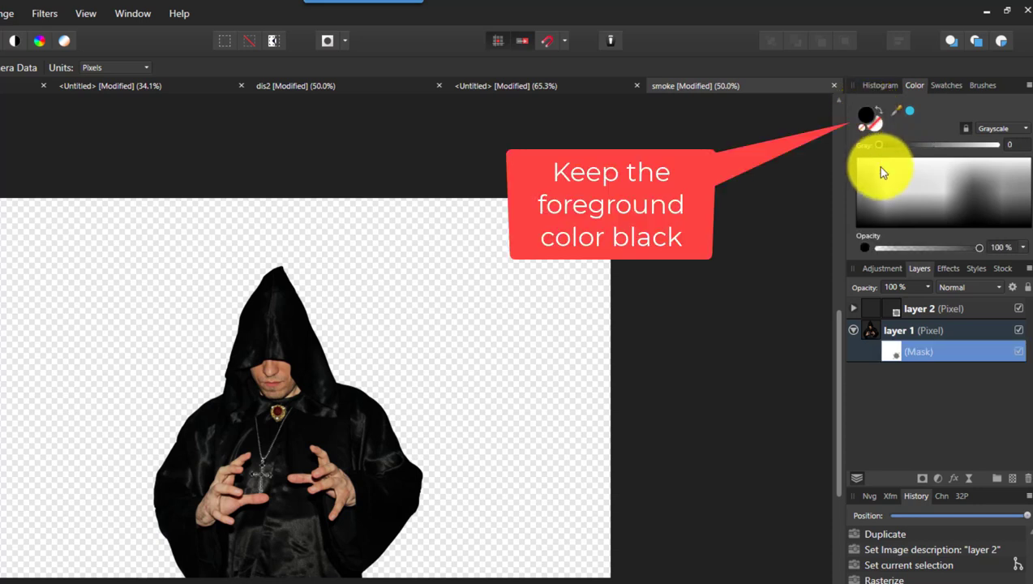
{"action": "left_click", "coordinate": [975, 88]}
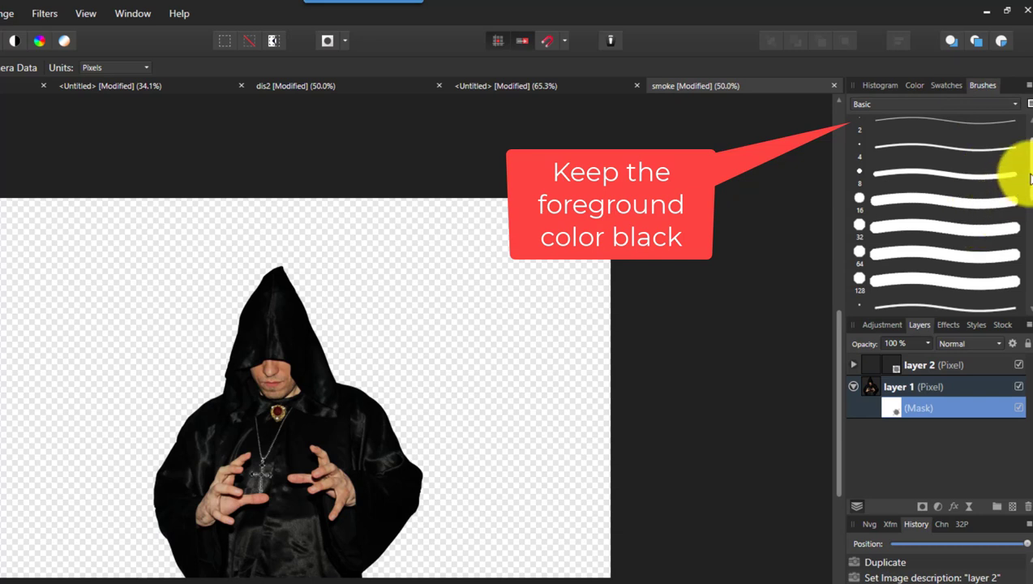
{"action": "scroll", "coordinate": [1021, 182], "scroll_direction": "up", "scroll_amount": 1}
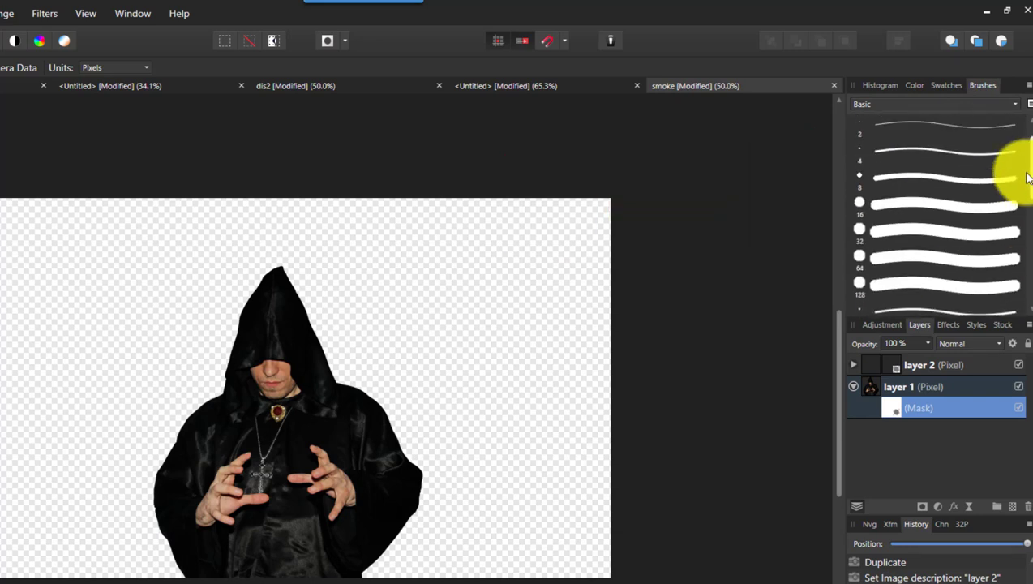
{"action": "left_click", "coordinate": [945, 104]}
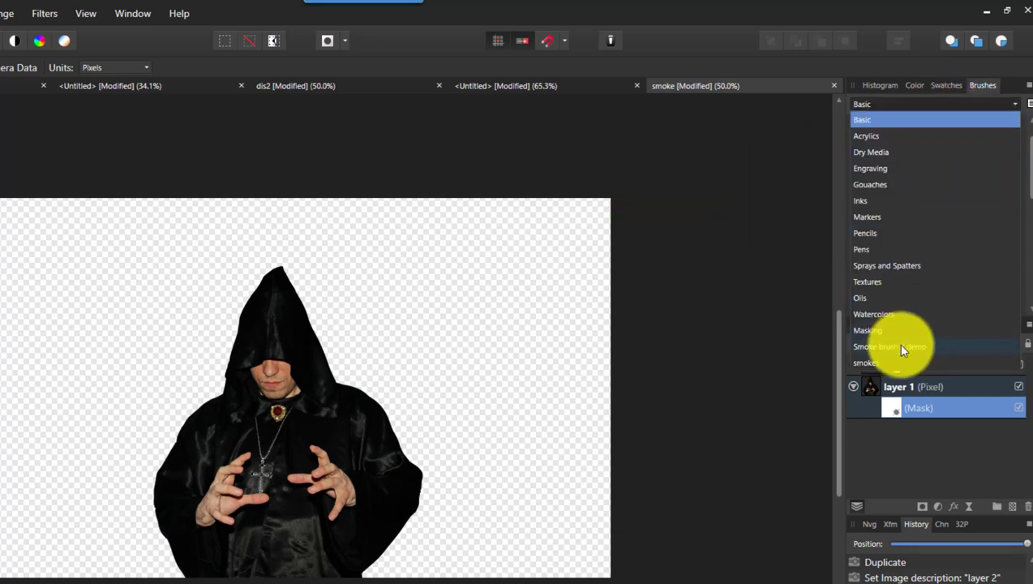
{"action": "left_click", "coordinate": [883, 362]}
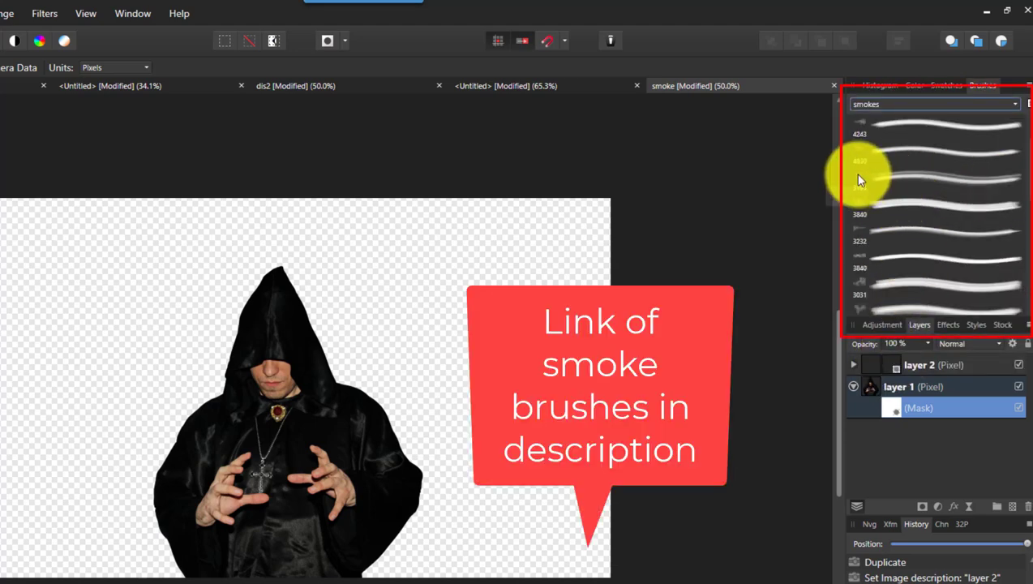
{"action": "left_click", "coordinate": [858, 175]}
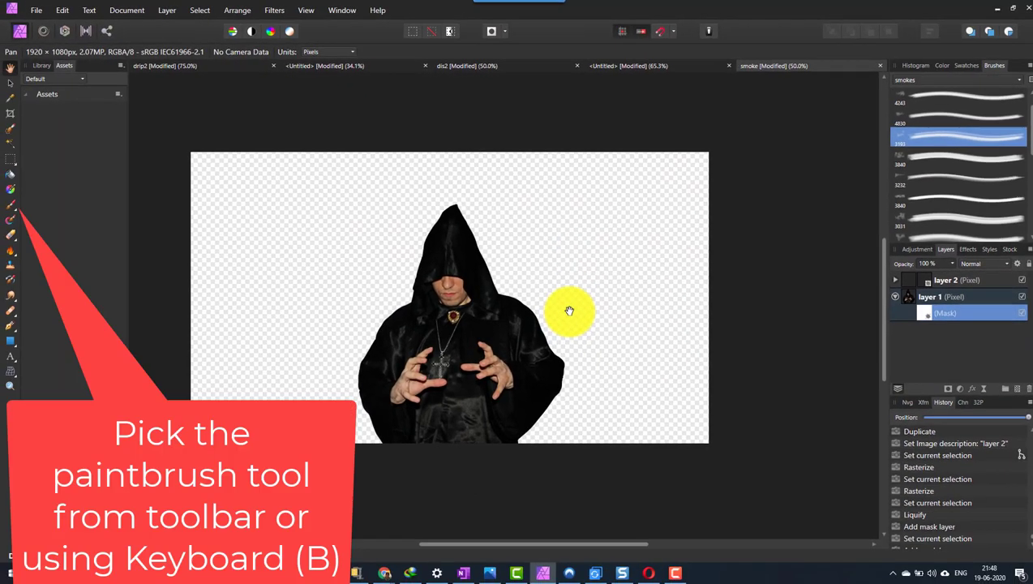
Paint smoke erosion along the right shoulder with a 171 px, 100% hardness Paintbrush.
{"action": "key", "text": "b"}
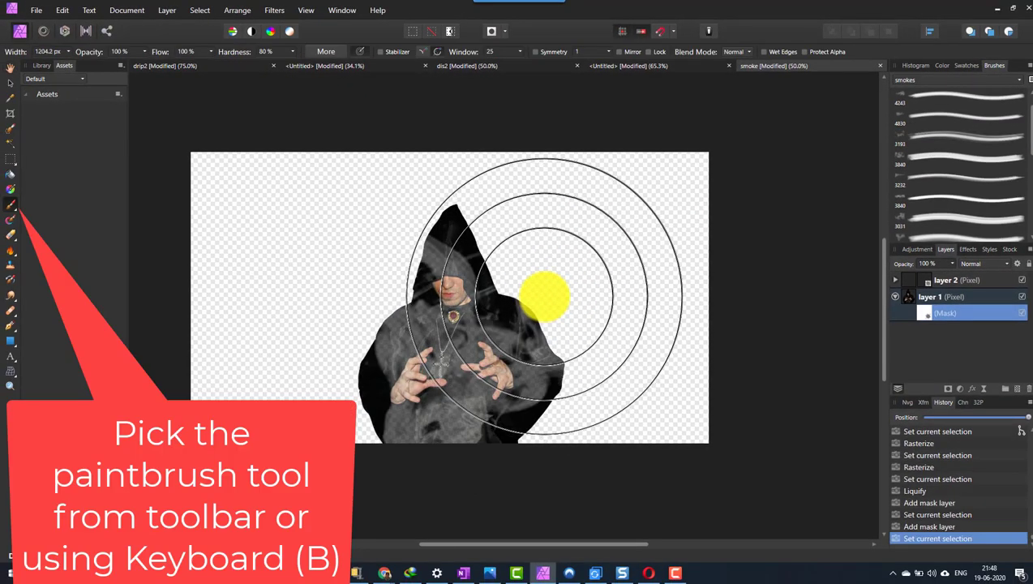
{"action": "key", "text": "bracketleft"}
{"action": "key", "text": "bracketleft"}
{"action": "key", "text": "bracketleft"}
{"action": "key", "text": "bracketleft"}
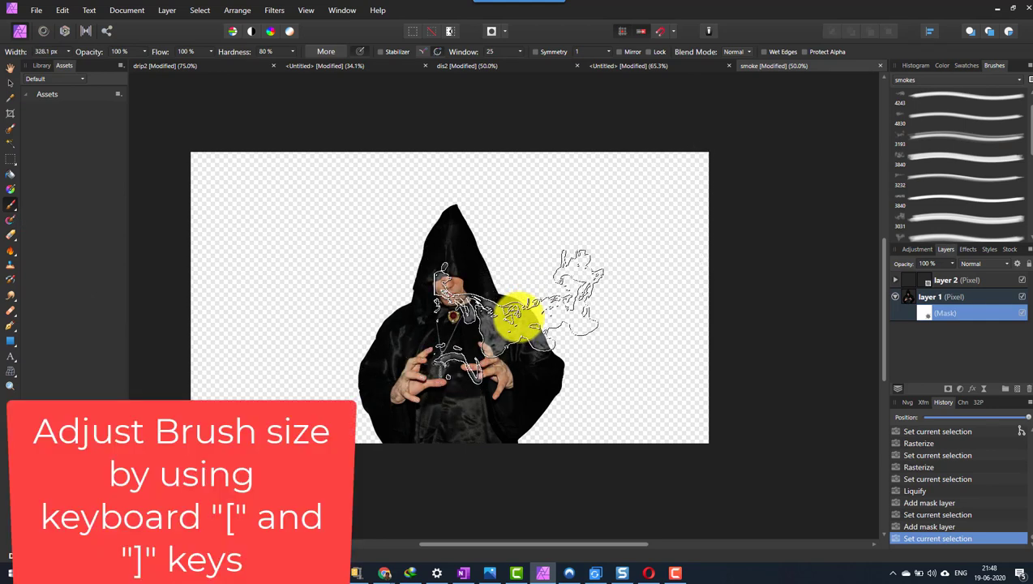
{"action": "key", "text": "bracketleft"}
{"action": "key", "text": "bracketleft"}
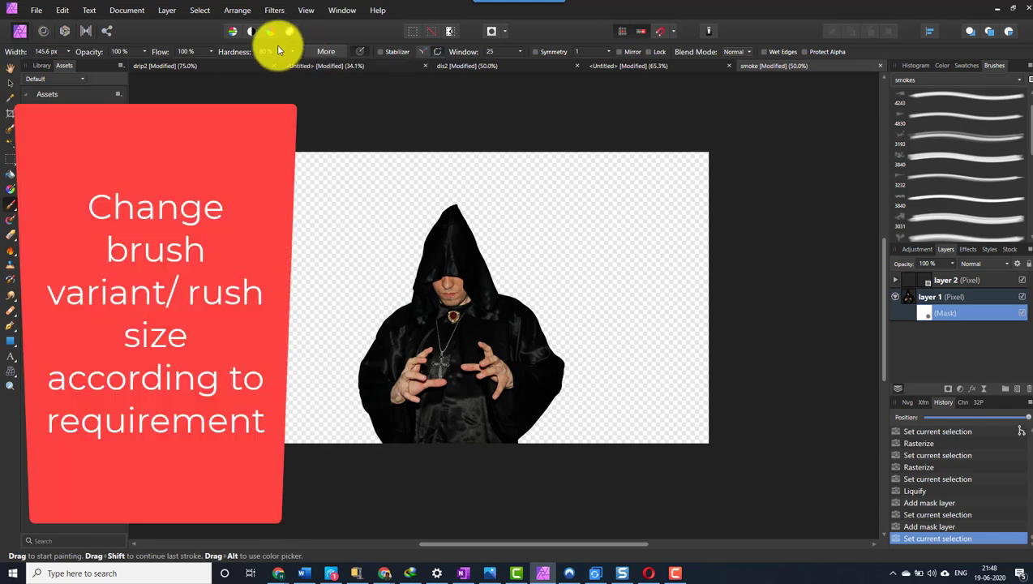
{"action": "left_click_drag", "start_coordinate": [291, 49], "coordinate": [384, 30]}
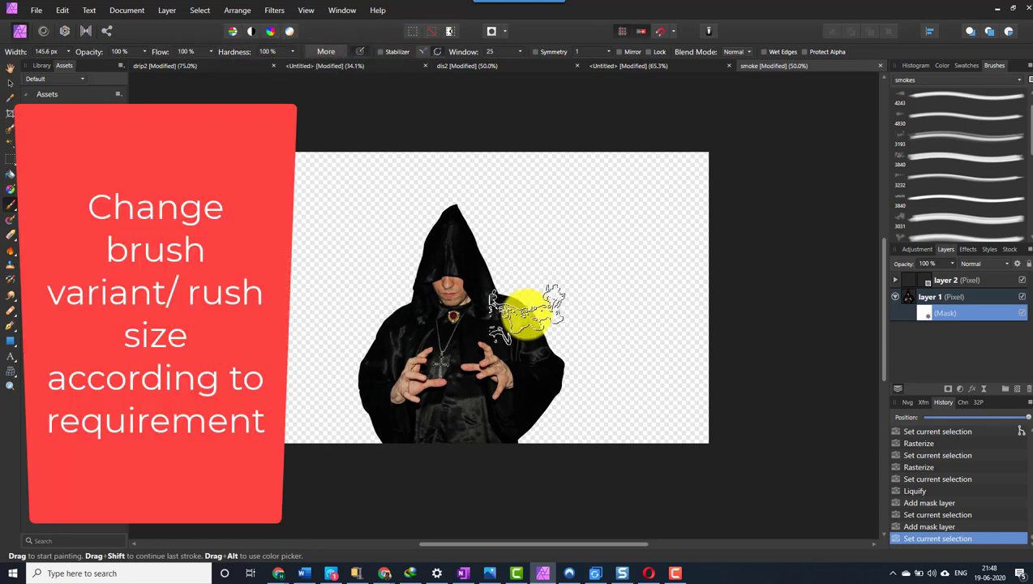
{"action": "left_click", "coordinate": [527, 312]}
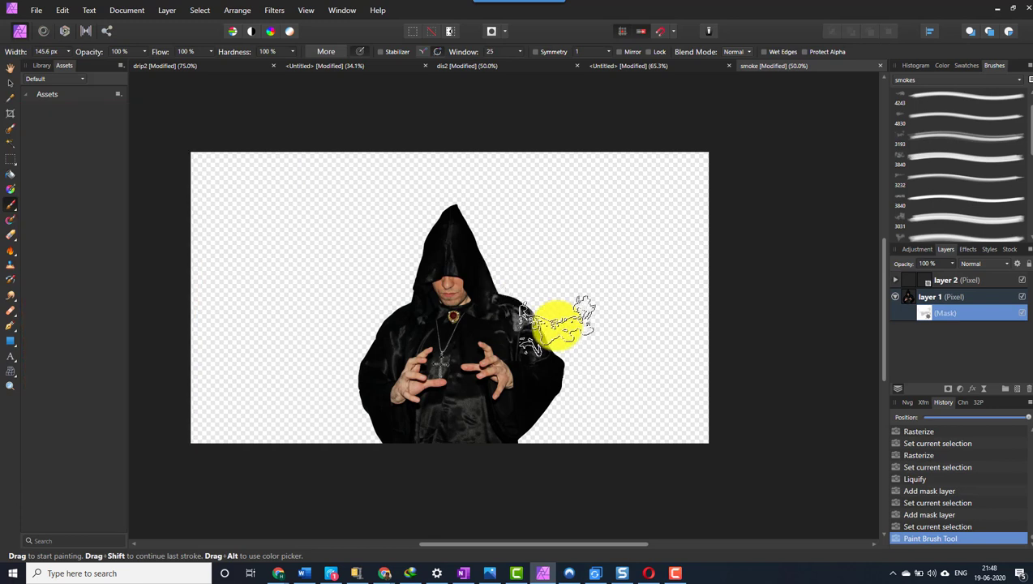
{"action": "mouse_move", "coordinate": [560, 311]}
{"action": "left_mouse_down"}
{"action": "mouse_move", "coordinate": [560, 333]}
{"action": "mouse_move", "coordinate": [595, 342]}
{"action": "mouse_move", "coordinate": [565, 347]}
{"action": "mouse_move", "coordinate": [524, 279]}
{"action": "left_mouse_up"}
{"action": "left_click", "coordinate": [572, 357]}
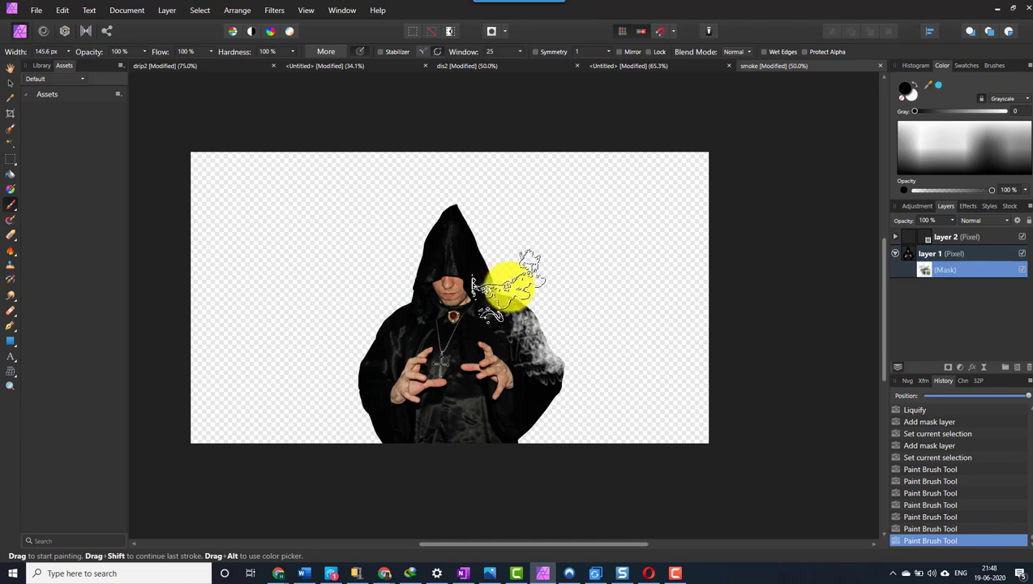
{"action": "left_click_drag", "start_coordinate": [530, 231], "coordinate": [503, 243]}
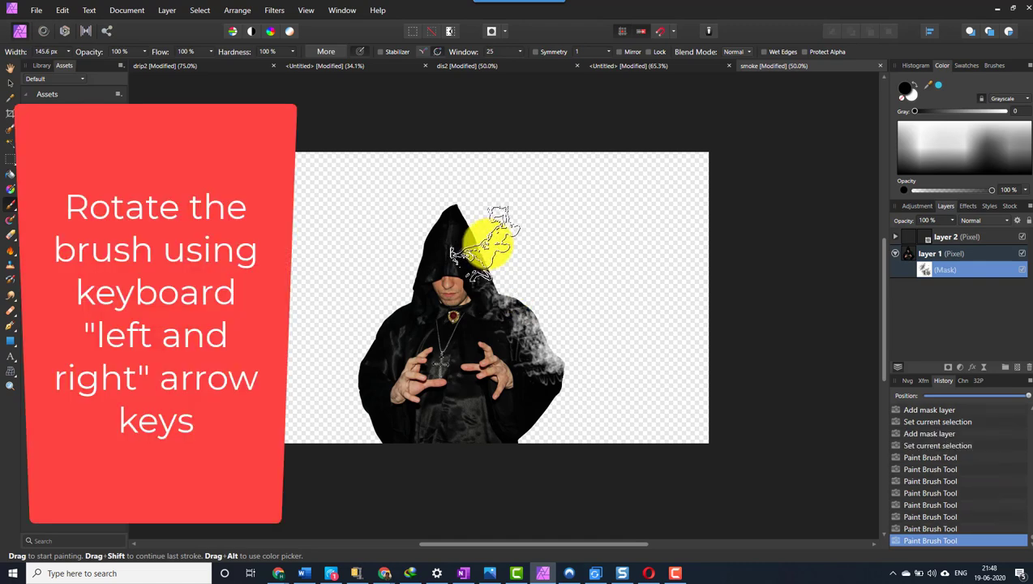
Rotate the brush tip upright and dissolve the hood edge and right shoulder down to the arm.
{"action": "key", "text": "Left"}
{"action": "key", "text": "Left"}
{"action": "key", "text": "Left"}
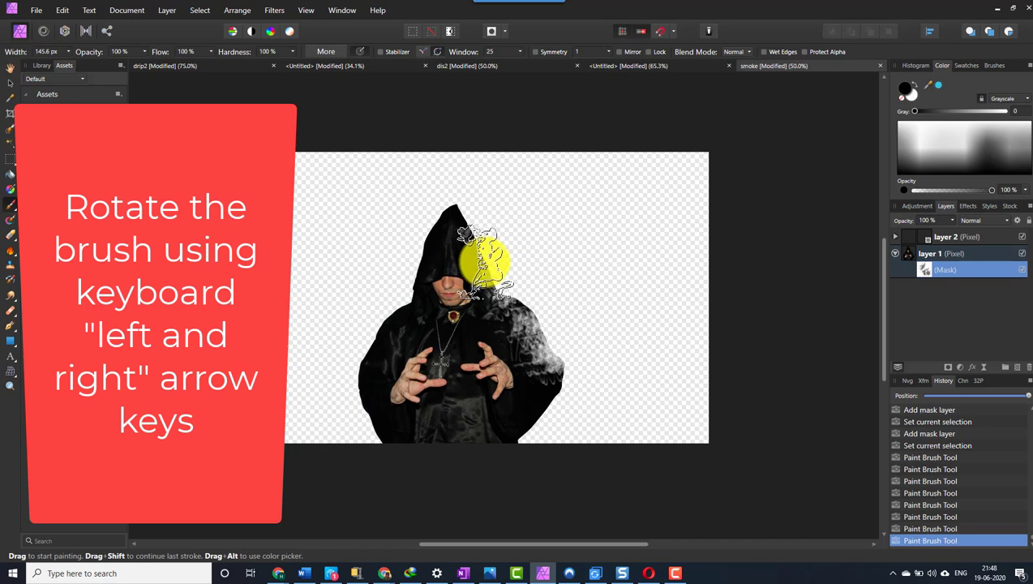
{"action": "key", "text": "Left"}
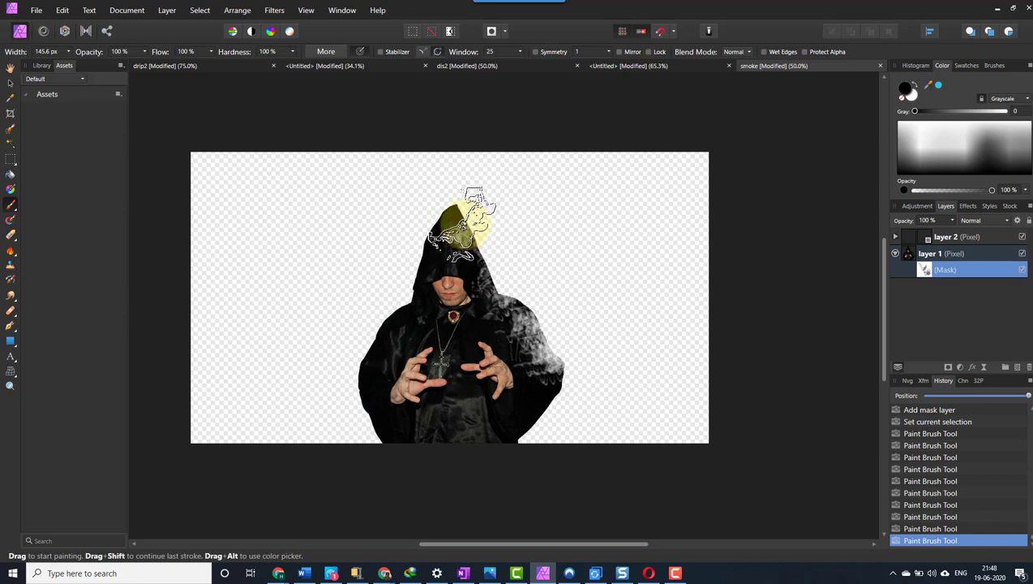
{"action": "left_click_drag", "start_coordinate": [467, 220], "coordinate": [528, 264]}
{"action": "left_click_drag", "start_coordinate": [460, 219], "coordinate": [467, 230]}
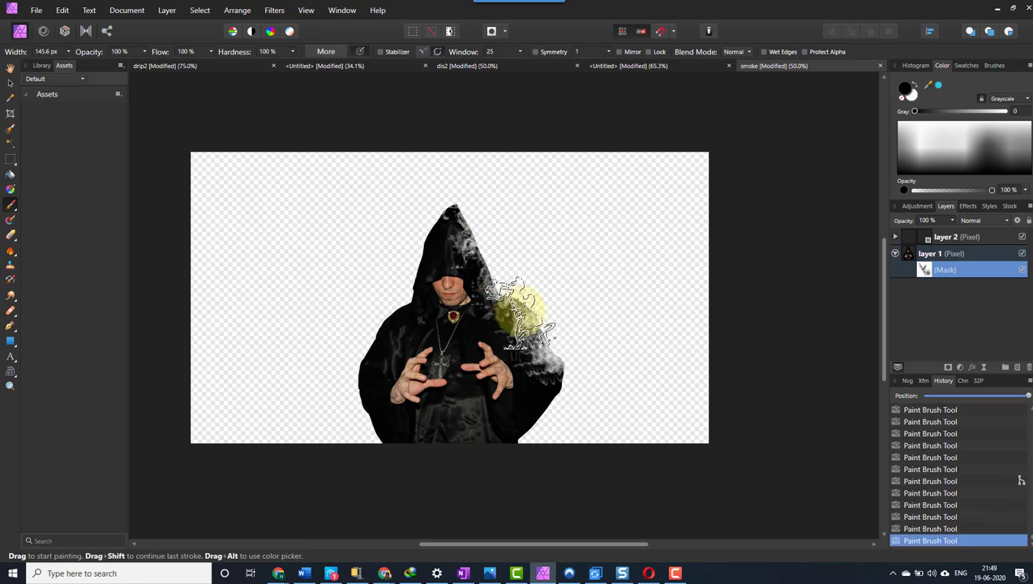
{"action": "mouse_move", "coordinate": [519, 313]}
{"action": "left_mouse_down"}
{"action": "mouse_move", "coordinate": [554, 393]}
{"action": "mouse_move", "coordinate": [555, 369]}
{"action": "mouse_move", "coordinate": [595, 365]}
{"action": "mouse_move", "coordinate": [545, 416]}
{"action": "left_mouse_up"}
Switch smoke brushes and erode the right hood edge and top of the hood at 211 px.
{"action": "left_click", "coordinate": [994, 64]}
{"action": "left_click", "coordinate": [965, 155]}
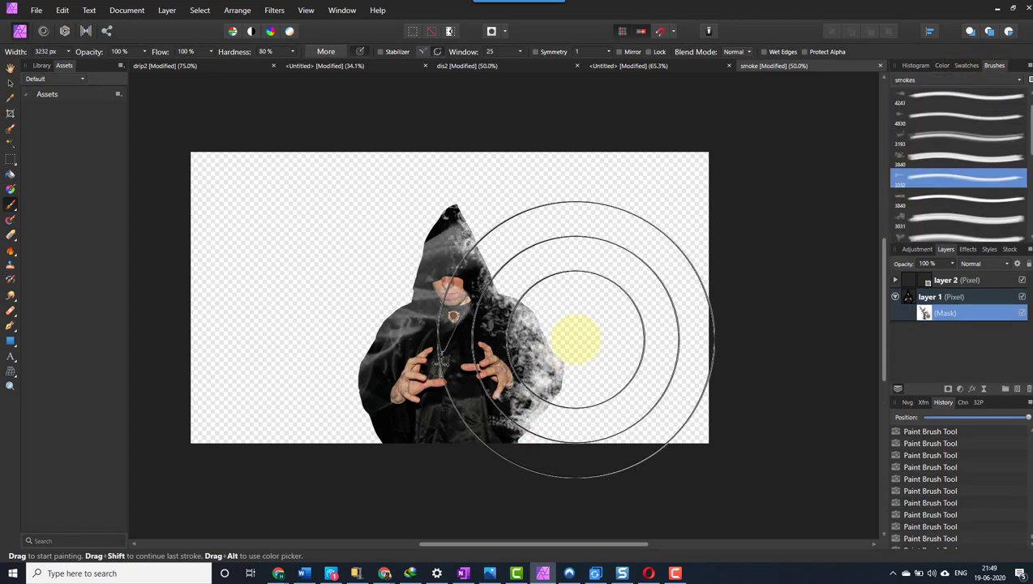
{"action": "left_click_drag", "start_coordinate": [528, 318], "coordinate": [496, 274]}
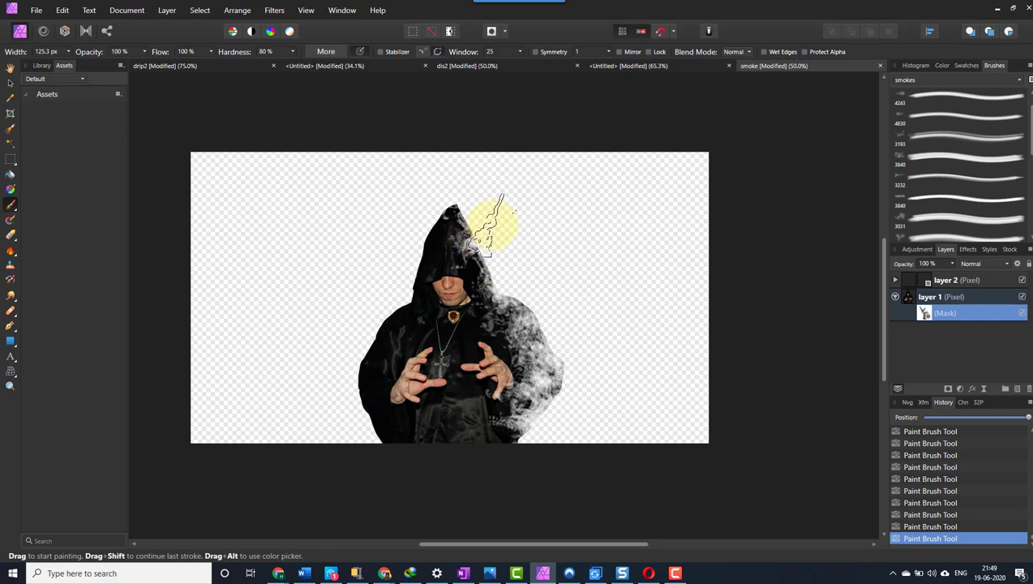
{"action": "mouse_move", "coordinate": [540, 217]}
{"action": "left_mouse_down"}
{"action": "mouse_move", "coordinate": [553, 300]}
{"action": "mouse_move", "coordinate": [611, 340]}
{"action": "mouse_move", "coordinate": [542, 357]}
{"action": "mouse_move", "coordinate": [511, 300]}
{"action": "mouse_move", "coordinate": [572, 323]}
{"action": "left_mouse_up"}
{"action": "key", "text": "ctrl+z"}
{"action": "mouse_move", "coordinate": [571, 369]}
{"action": "left_mouse_down"}
{"action": "mouse_move", "coordinate": [519, 208]}
{"action": "mouse_move", "coordinate": [541, 358]}
{"action": "left_mouse_up"}
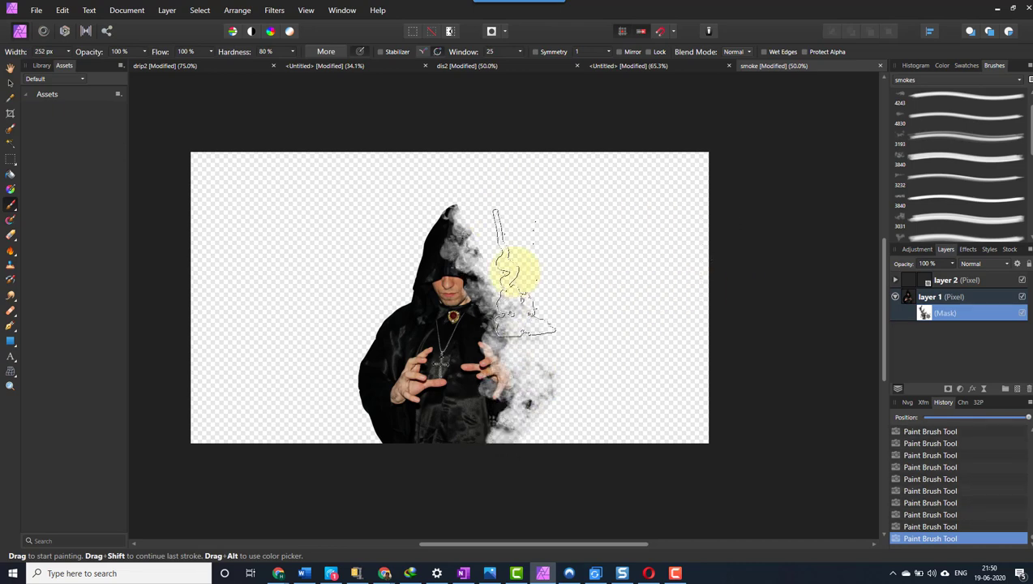
{"action": "left_click", "coordinate": [961, 158]}
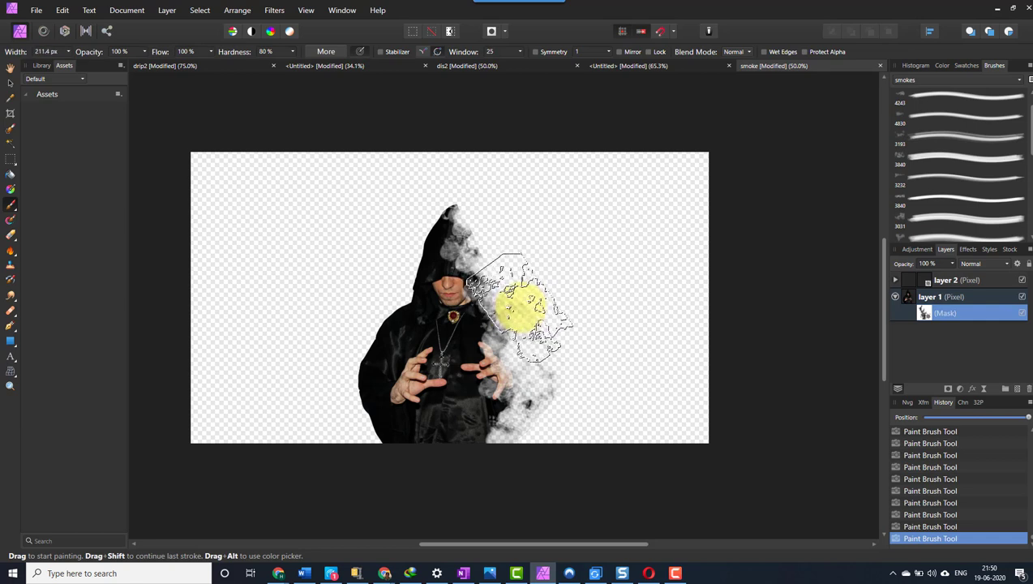
{"action": "key", "text": "bracketright"}
{"action": "key", "text": "bracketright"}
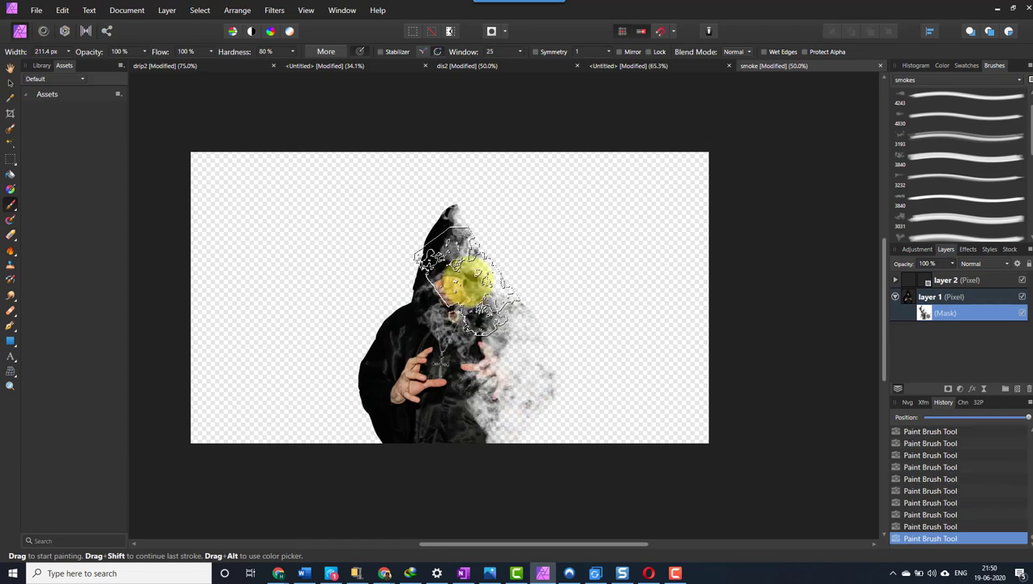
{"action": "left_click_drag", "start_coordinate": [433, 231], "coordinate": [461, 207]}
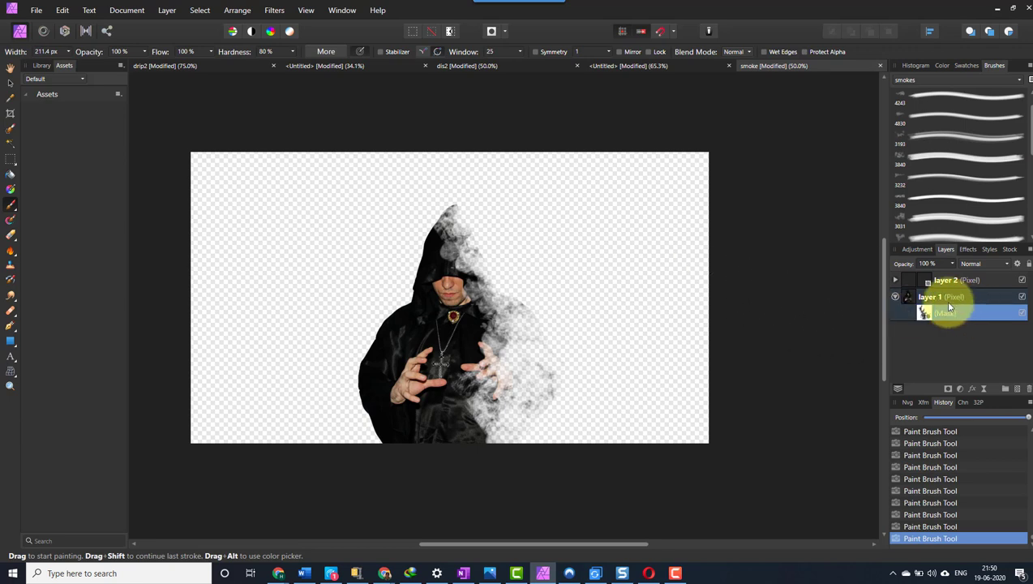
On layer 2's mask in white at 75% zoom, reveal smoke over the hood and from the hands upward.
{"action": "left_click", "coordinate": [896, 280]}
{"action": "left_click", "coordinate": [922, 297]}
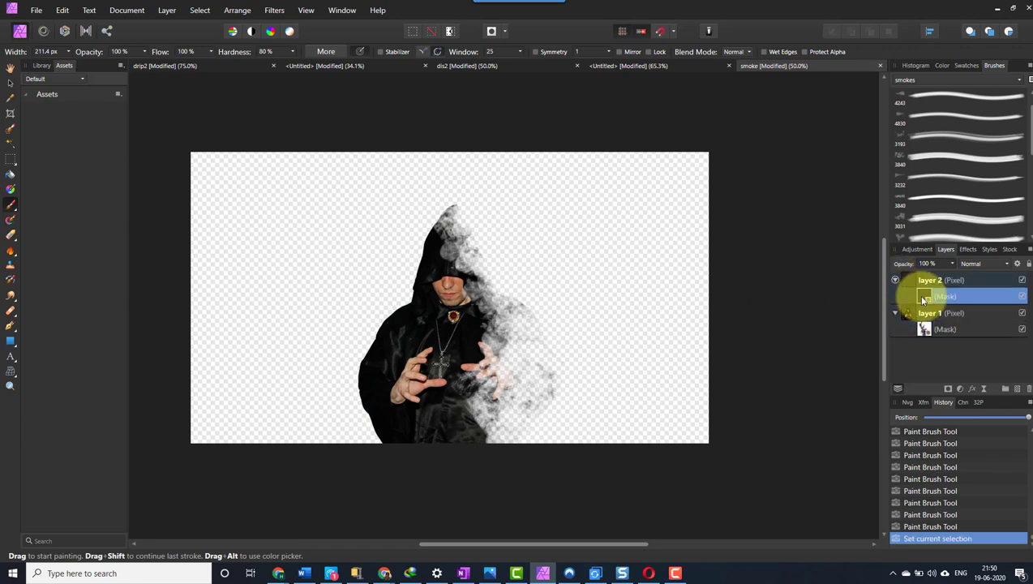
{"action": "left_click", "coordinate": [940, 66]}
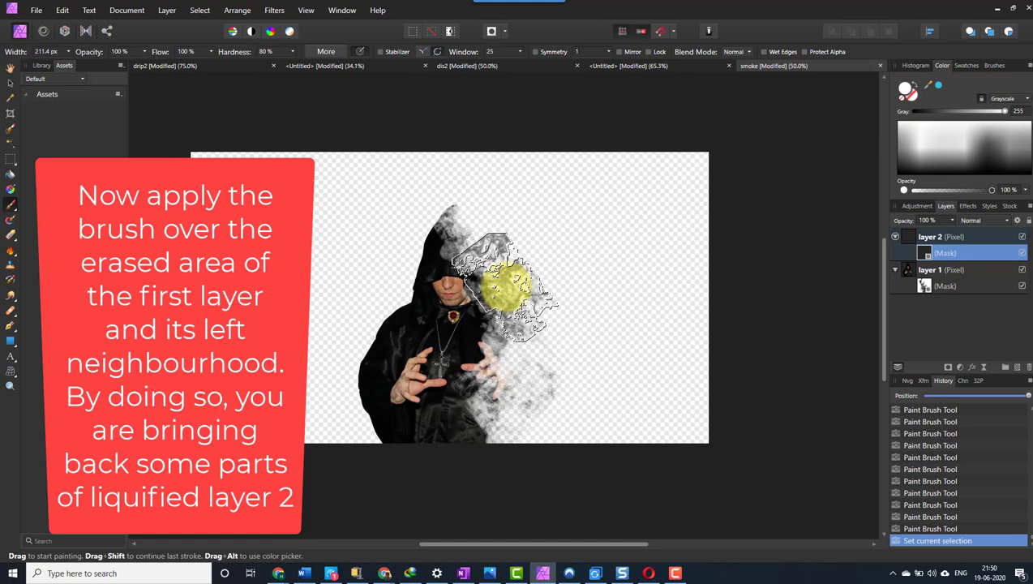
{"action": "key", "text": "ctrl+plus"}
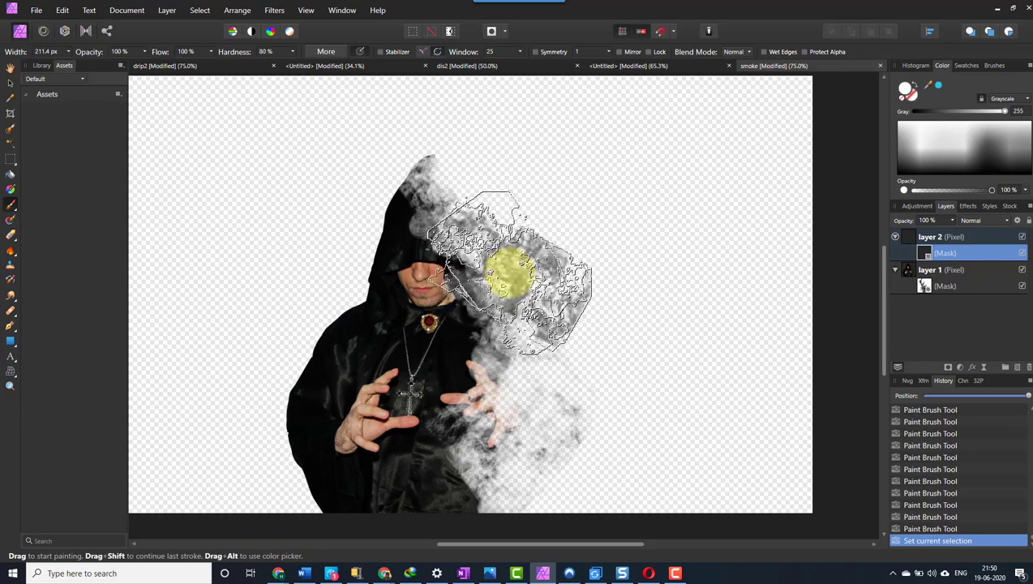
{"action": "key", "text": "bracketright"}
{"action": "key", "text": "bracketright"}
{"action": "key", "text": "bracketright"}
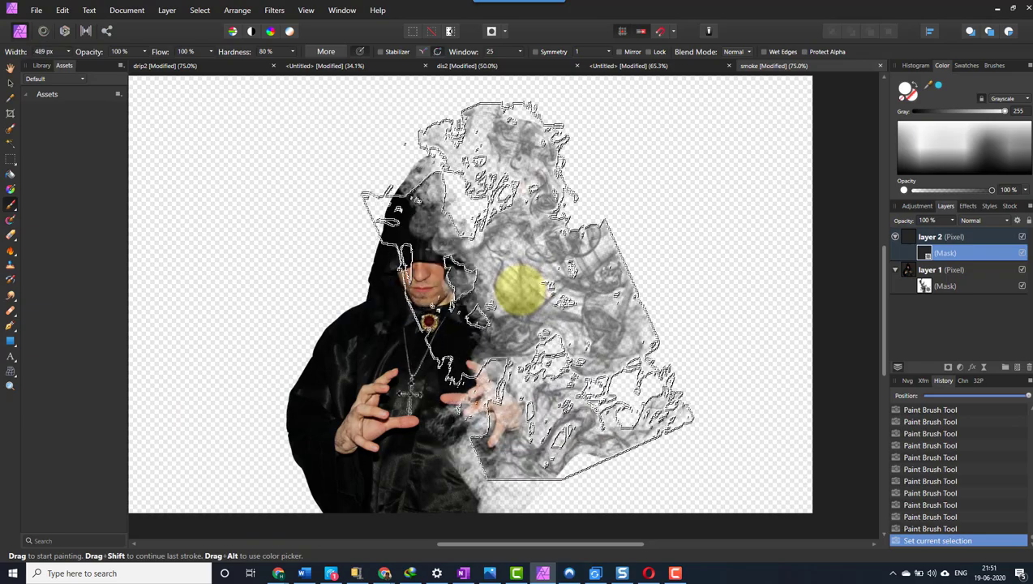
{"action": "left_click_drag", "start_coordinate": [504, 276], "coordinate": [588, 239]}
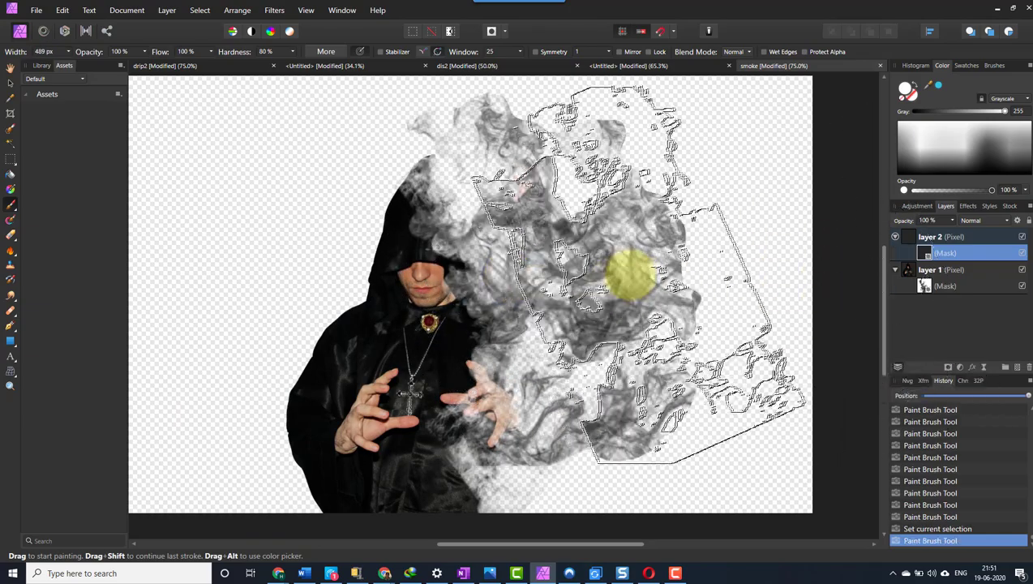
{"action": "key", "text": "bracketleft"}
{"action": "key", "text": "bracketleft"}
{"action": "key", "text": "bracketleft"}
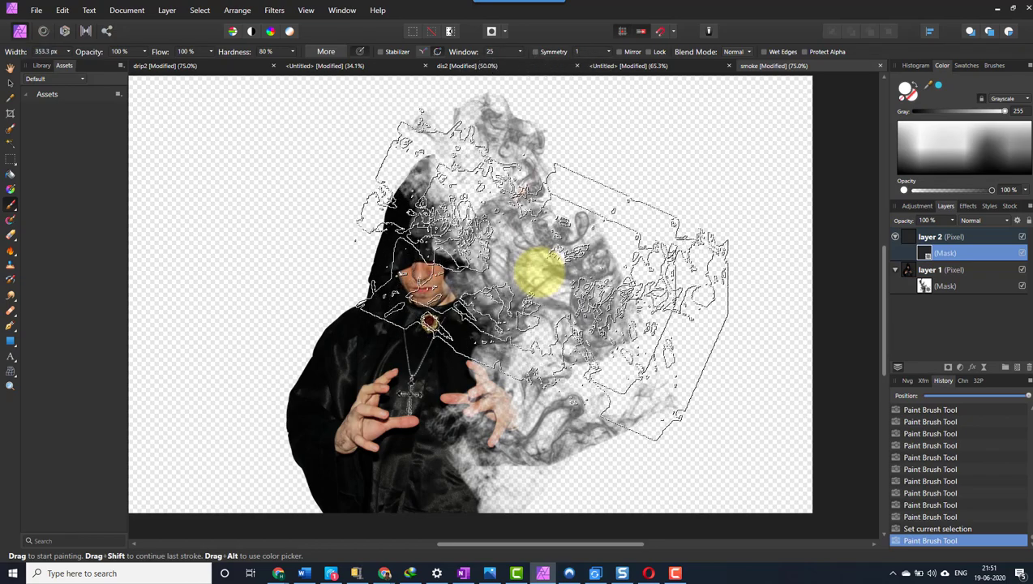
{"action": "left_click_drag", "start_coordinate": [487, 373], "coordinate": [760, 288]}
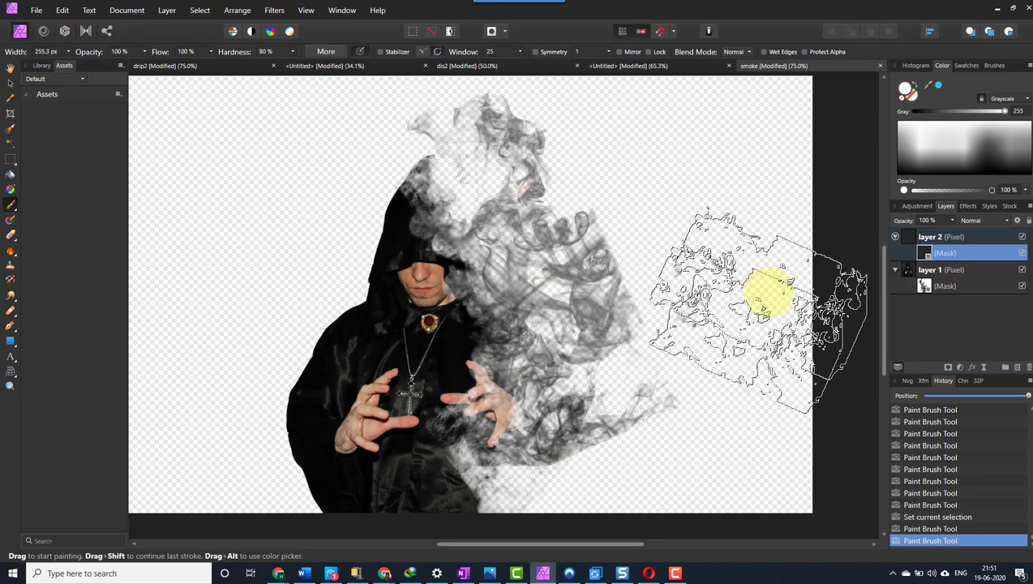
Lower brush flow to 37% and reveal softer smoke over the hood with a 513 px brush.
{"action": "key", "text": "bracketleft"}
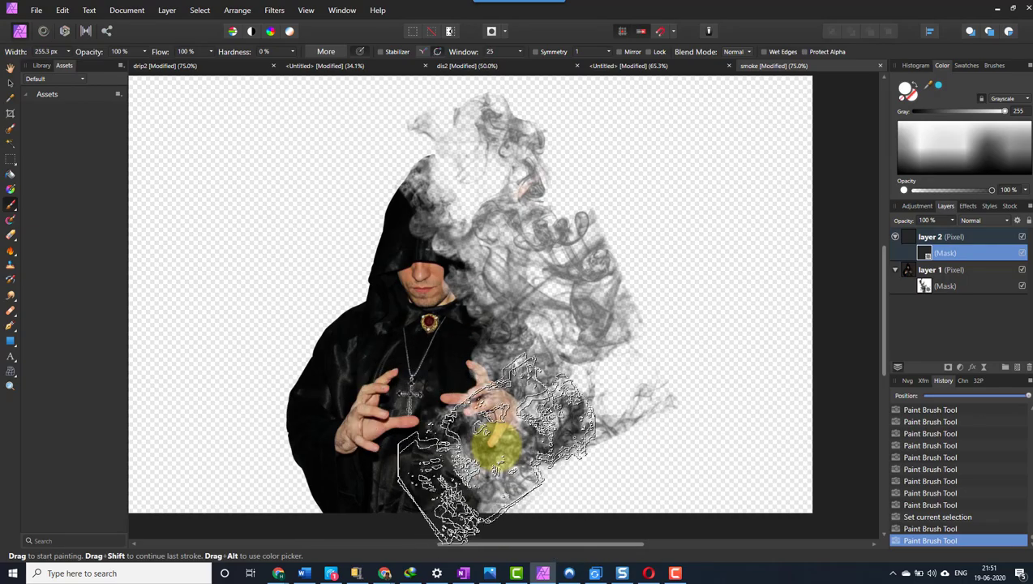
{"action": "key", "text": "bracketright"}
{"action": "key", "text": "bracketright"}
{"action": "key", "text": "bracketright"}
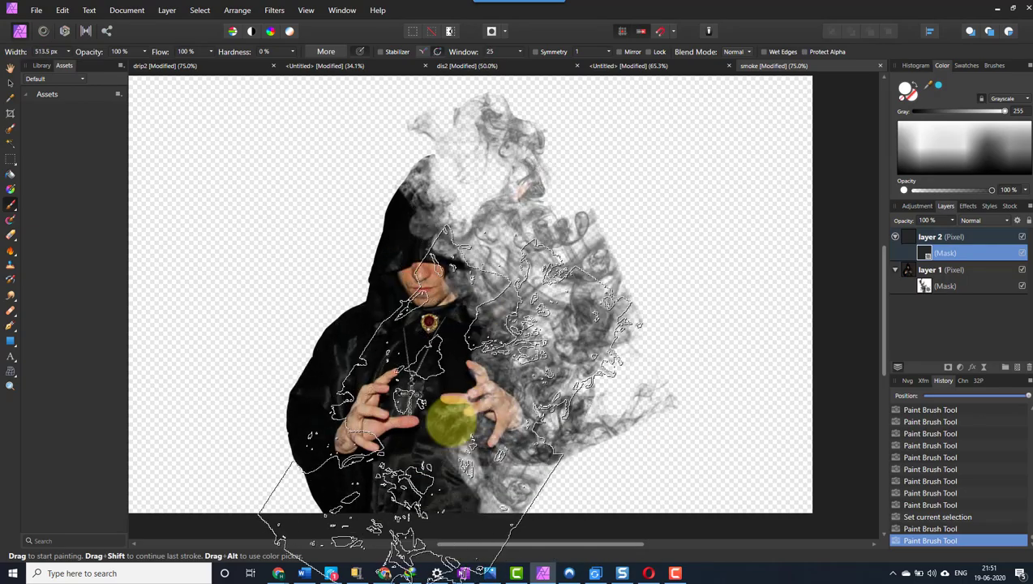
{"action": "left_click", "coordinate": [210, 53]}
{"action": "left_click_drag", "start_coordinate": [209, 63], "coordinate": [163, 63]}
{"action": "mouse_move", "coordinate": [546, 341]}
{"action": "left_mouse_down"}
{"action": "mouse_move", "coordinate": [485, 347]}
{"action": "mouse_move", "coordinate": [525, 295]}
{"action": "mouse_move", "coordinate": [653, 233]}
{"action": "mouse_move", "coordinate": [539, 224]}
{"action": "mouse_move", "coordinate": [585, 243]}
{"action": "mouse_move", "coordinate": [522, 219]}
{"action": "left_mouse_up"}
{"action": "key", "text": "bracketleft"}
{"action": "key", "text": "bracketleft"}
{"action": "key", "text": "bracketleft"}
With a large smoke brush, reveal more smoke in the upper-right cloud and on the lower-right robe.
{"action": "left_click", "coordinate": [993, 67]}
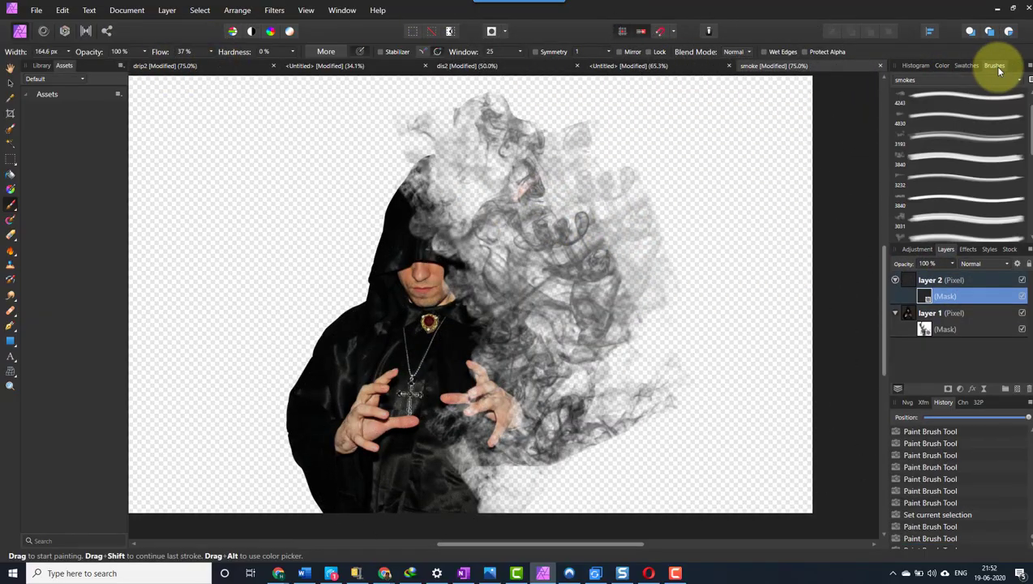
{"action": "left_click", "coordinate": [957, 232]}
{"action": "left_click", "coordinate": [690, 241]}
{"action": "key", "text": "ctrl+z"}
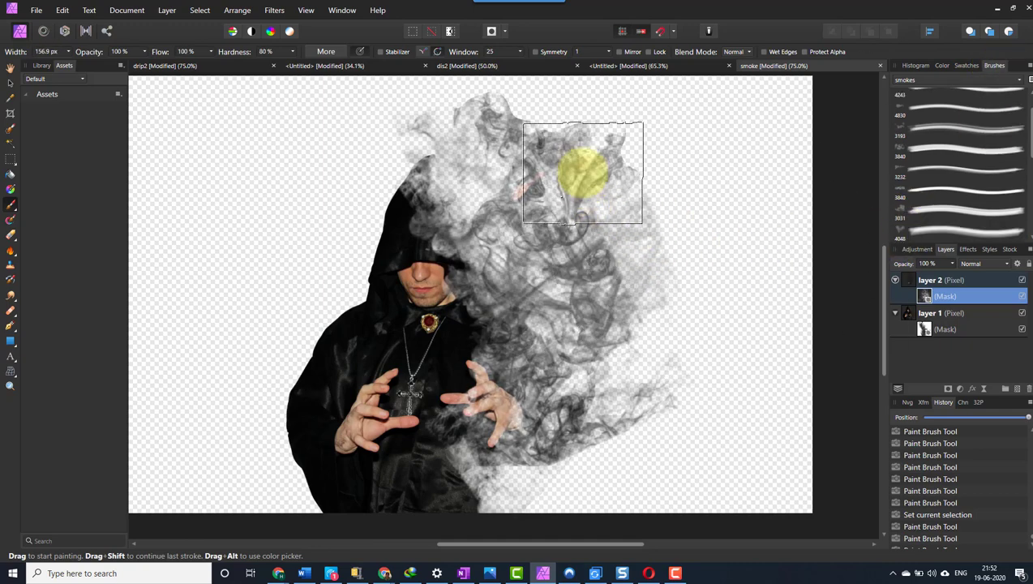
{"action": "mouse_move", "coordinate": [614, 360]}
{"action": "left_mouse_down"}
{"action": "mouse_move", "coordinate": [600, 365]}
{"action": "mouse_move", "coordinate": [634, 358]}
{"action": "mouse_move", "coordinate": [595, 365]}
{"action": "mouse_move", "coordinate": [627, 369]}
{"action": "mouse_move", "coordinate": [629, 323]}
{"action": "mouse_move", "coordinate": [554, 316]}
{"action": "mouse_move", "coordinate": [554, 185]}
{"action": "mouse_move", "coordinate": [447, 152]}
{"action": "mouse_move", "coordinate": [547, 156]}
{"action": "mouse_move", "coordinate": [554, 185]}
{"action": "mouse_move", "coordinate": [480, 189]}
{"action": "mouse_move", "coordinate": [438, 169]}
{"action": "mouse_move", "coordinate": [447, 182]}
{"action": "left_mouse_up"}
{"action": "key", "text": "bracketright"}
{"action": "key", "text": "bracketright"}
{"action": "key", "text": "bracketright"}
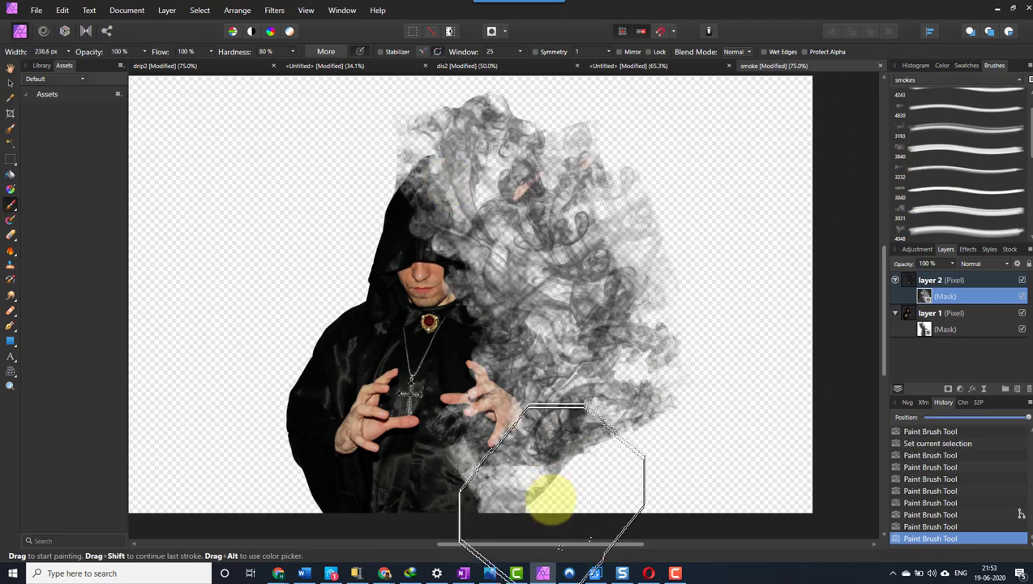
{"action": "key", "text": "bracketleft"}
{"action": "key", "text": "bracketleft"}
{"action": "key", "text": "bracketleft"}
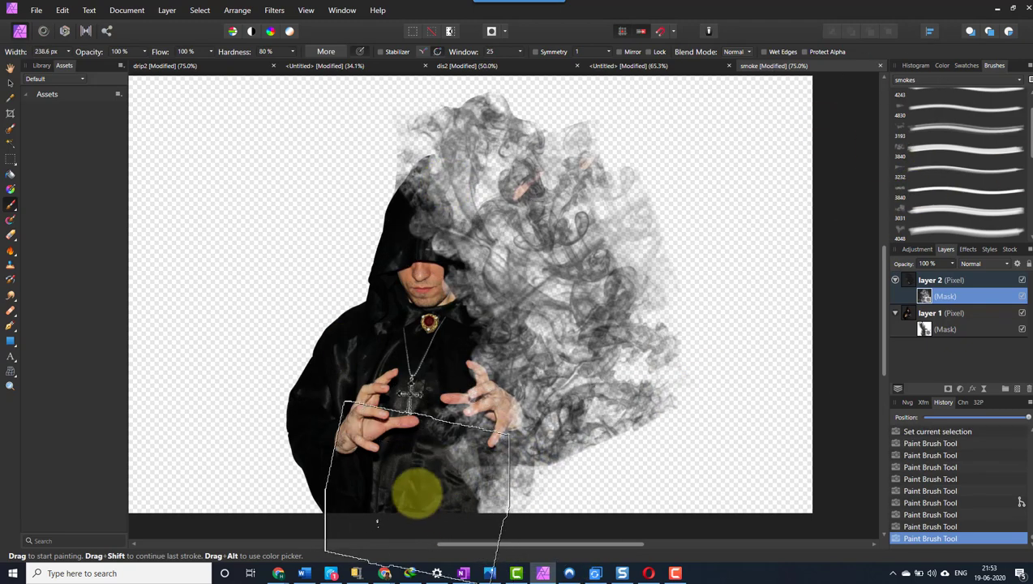
{"action": "mouse_move", "coordinate": [418, 492]}
{"action": "left_mouse_down"}
{"action": "mouse_move", "coordinate": [439, 450]}
{"action": "mouse_move", "coordinate": [461, 473]}
{"action": "mouse_move", "coordinate": [487, 426]}
{"action": "left_mouse_up"}
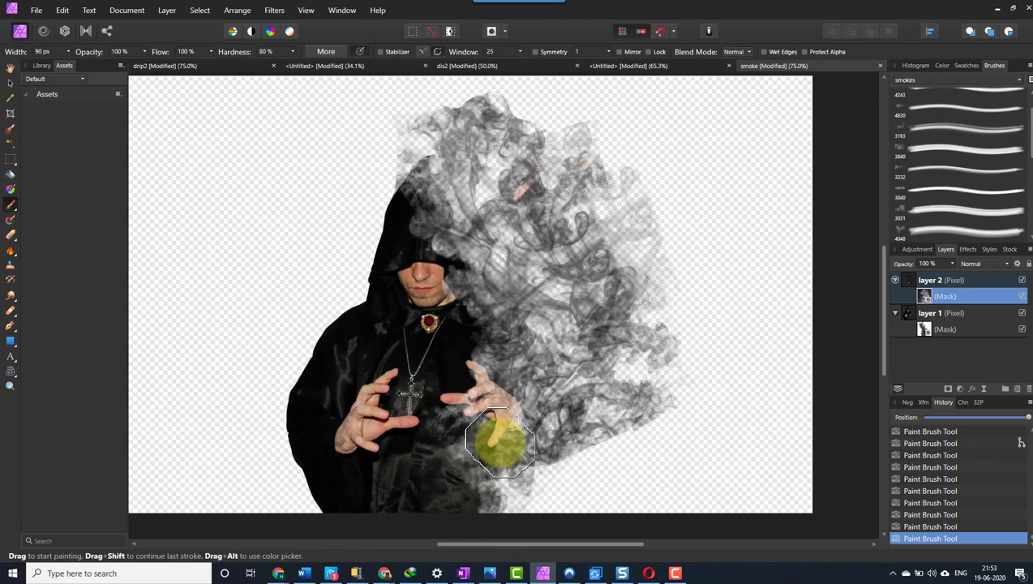
{"action": "key", "text": "bracketleft"}
{"action": "key", "text": "bracketleft"}
{"action": "key", "text": "bracketleft"}
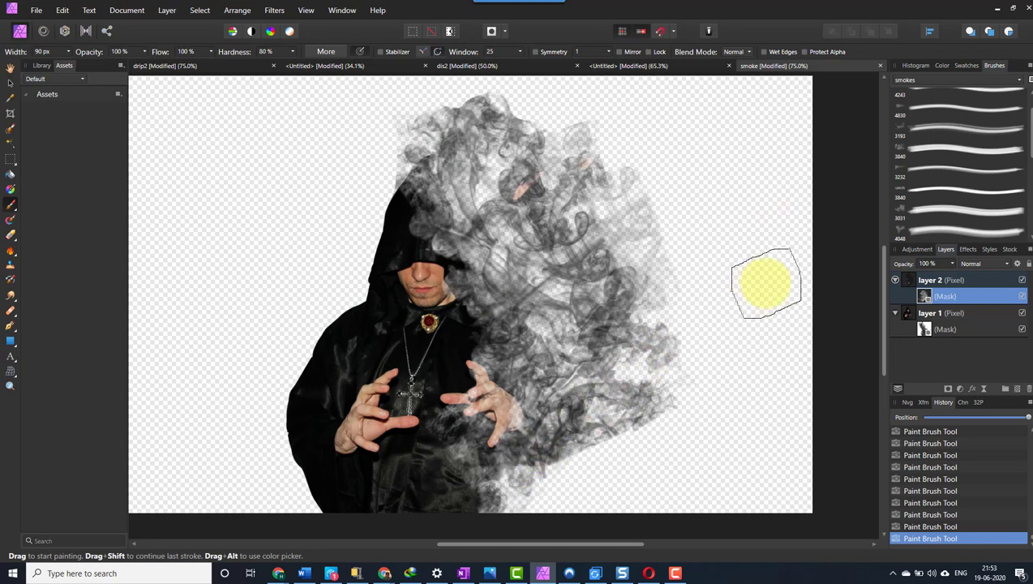
Fade the smoke's lower edge using the Erase Brush with a smoke tip at about 162.6 px.
{"action": "left_click", "coordinate": [12, 235]}
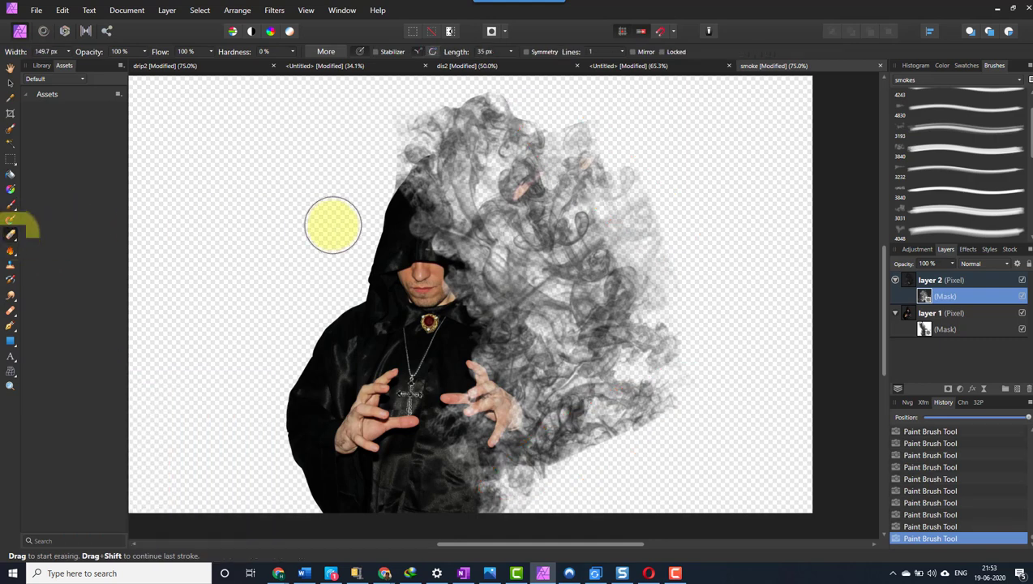
{"action": "left_click", "coordinate": [900, 209]}
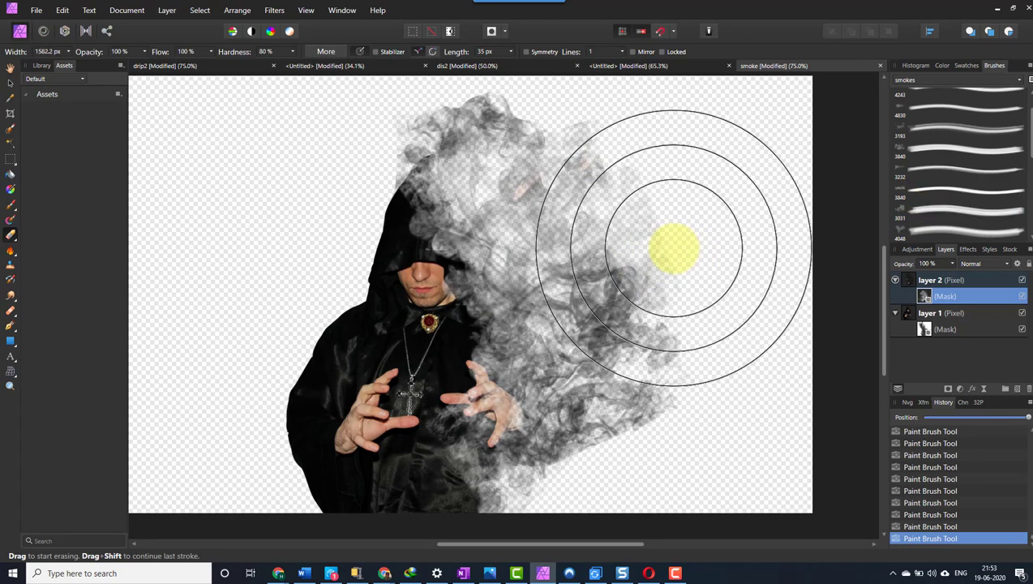
{"action": "key", "text": "bracketleft"}
{"action": "key", "text": "bracketleft"}
{"action": "key", "text": "bracketleft"}
{"action": "key", "text": "bracketleft"}
{"action": "key", "text": "bracketleft"}
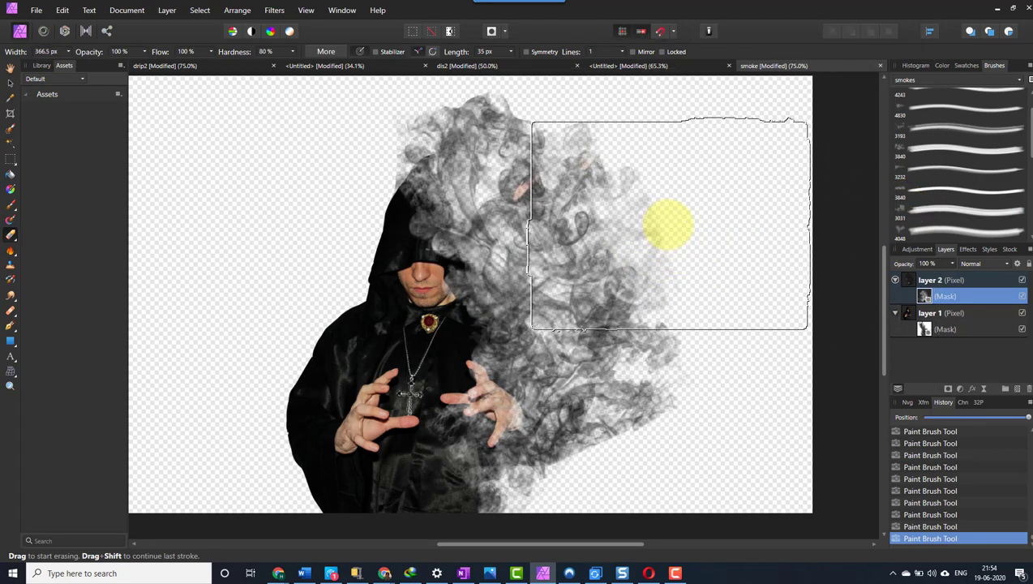
{"action": "key", "text": "bracketleft"}
{"action": "key", "text": "bracketleft"}
{"action": "key", "text": "bracketleft"}
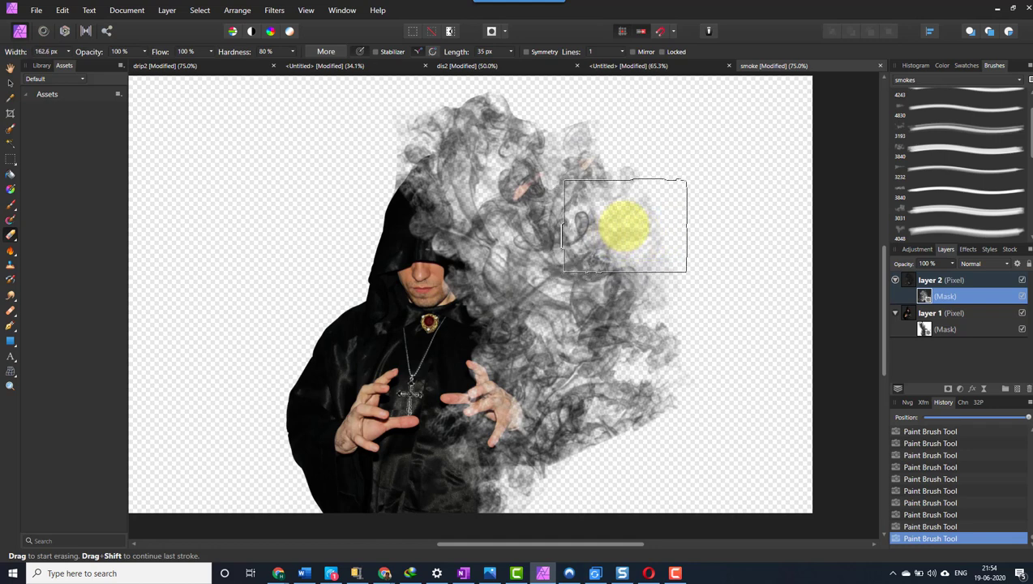
{"action": "mouse_move", "coordinate": [618, 437]}
{"action": "left_mouse_down"}
{"action": "mouse_move", "coordinate": [623, 431]}
{"action": "mouse_move", "coordinate": [604, 452]}
{"action": "mouse_move", "coordinate": [629, 428]}
{"action": "left_mouse_up"}
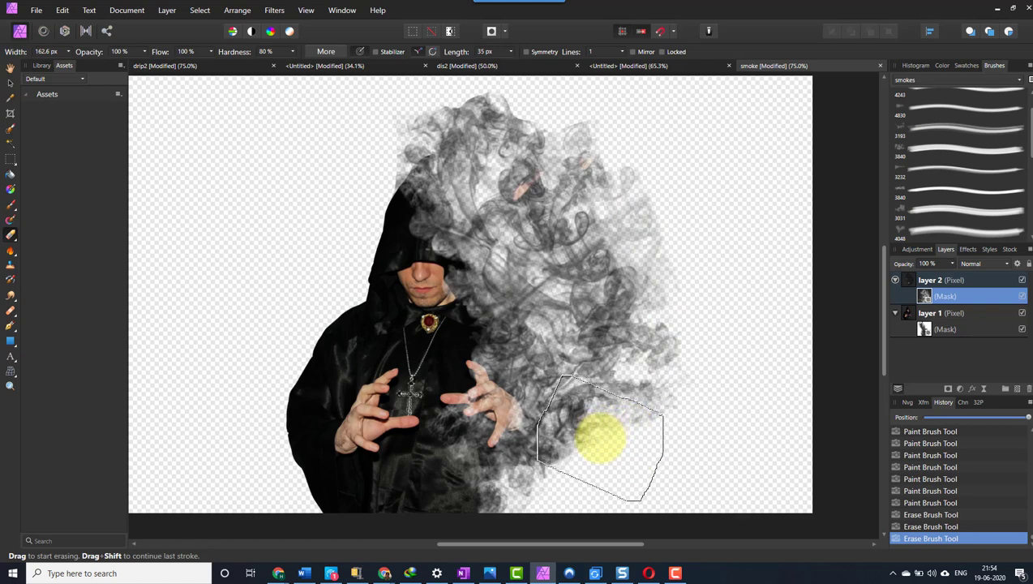
{"action": "left_click", "coordinate": [598, 439]}
{"action": "mouse_move", "coordinate": [595, 438]}
{"action": "left_mouse_down"}
{"action": "mouse_move", "coordinate": [583, 468]}
{"action": "mouse_move", "coordinate": [551, 485]}
{"action": "mouse_move", "coordinate": [554, 504]}
{"action": "left_mouse_up"}
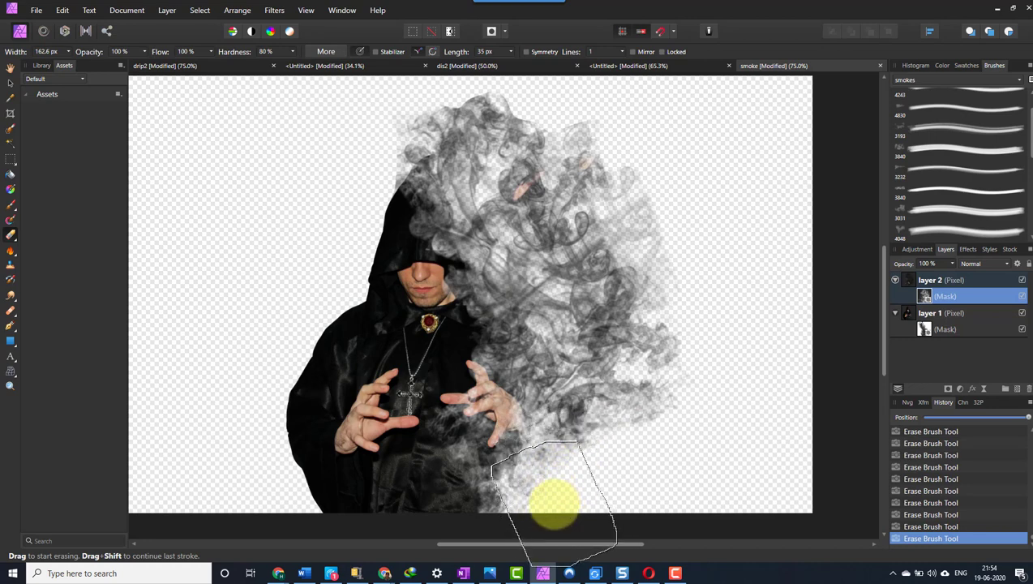
Thin the smoke at the upper right, lower right and the wisps above the hood.
{"action": "mouse_move", "coordinate": [613, 268]}
{"action": "left_mouse_down"}
{"action": "mouse_move", "coordinate": [602, 171]}
{"action": "mouse_move", "coordinate": [510, 109]}
{"action": "mouse_move", "coordinate": [447, 90]}
{"action": "left_mouse_up"}
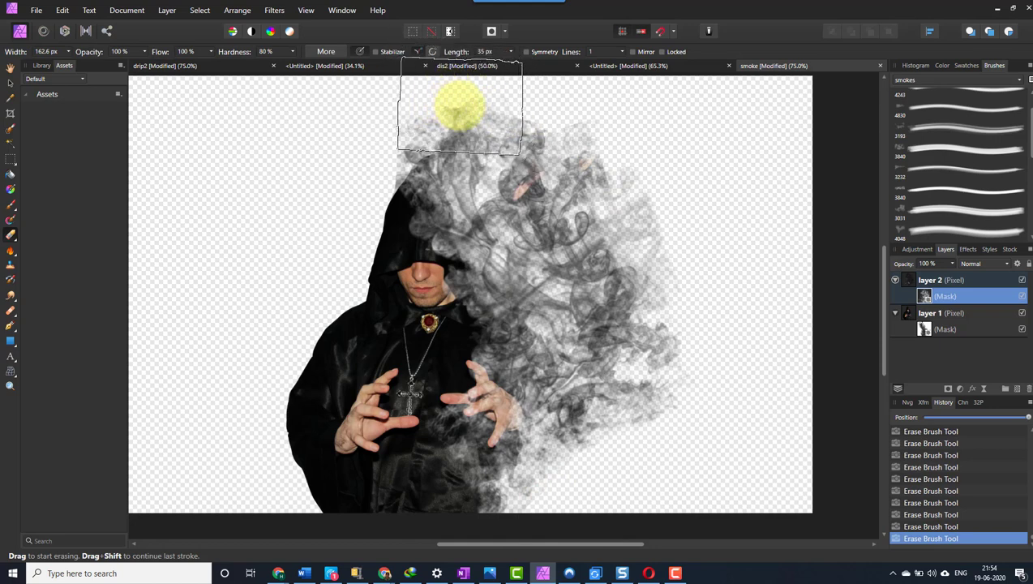
{"action": "left_click_drag", "start_coordinate": [459, 108], "coordinate": [492, 116]}
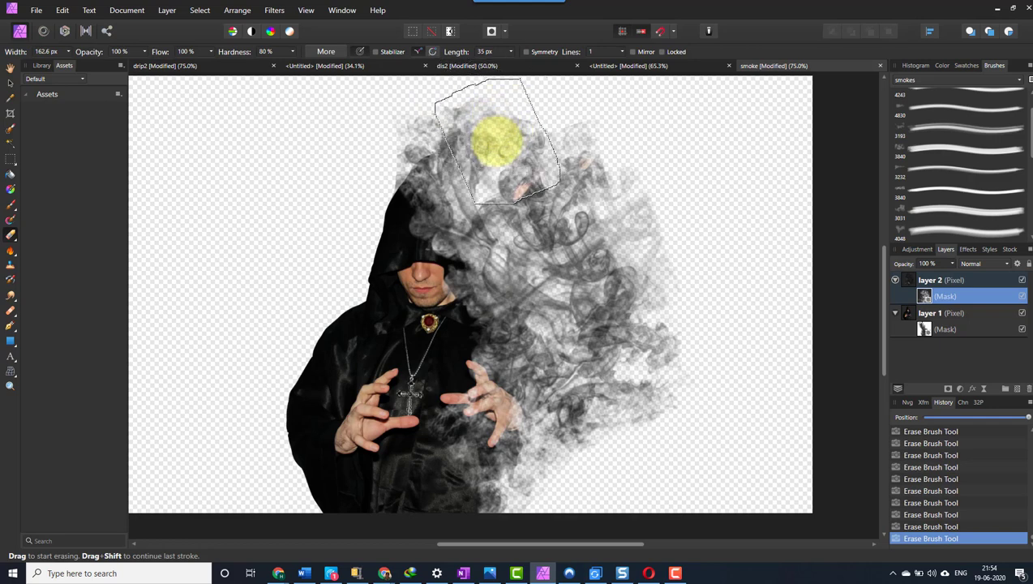
{"action": "key", "text": "ctrl+z"}
{"action": "mouse_move", "coordinate": [796, 166]}
{"action": "left_mouse_down"}
{"action": "mouse_move", "coordinate": [605, 254]}
{"action": "mouse_move", "coordinate": [620, 238]}
{"action": "left_mouse_up"}
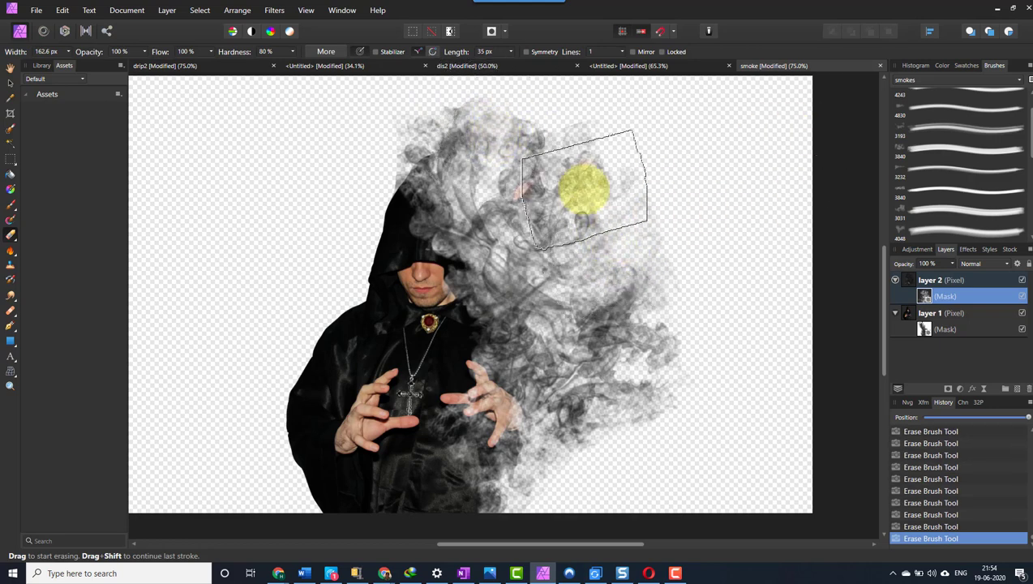
{"action": "left_click_drag", "start_coordinate": [465, 192], "coordinate": [385, 112]}
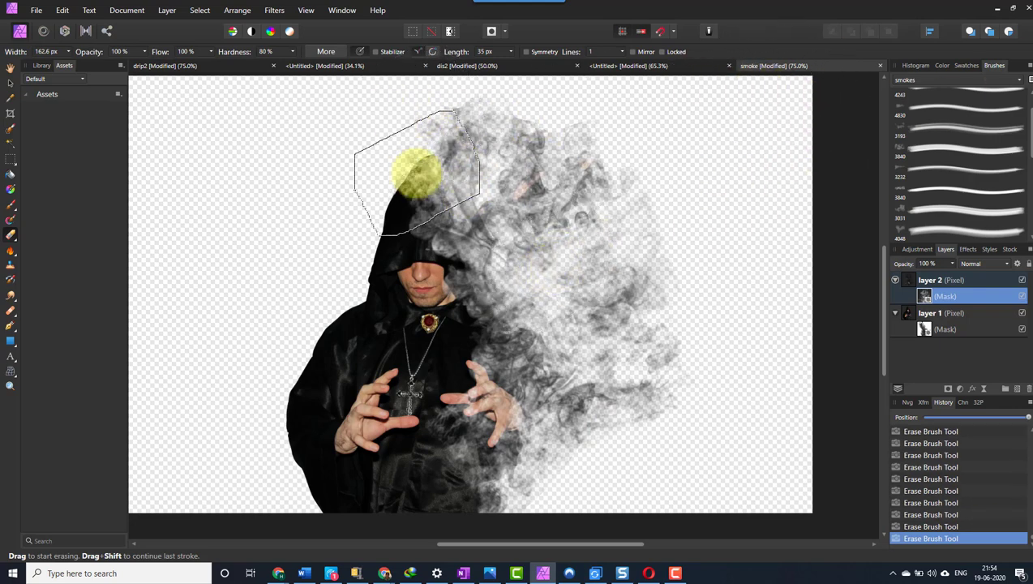
Erase the crown of the hood on layer 1's mask so it fades into the smoke, then reselect layer 2's mask.
{"action": "left_click", "coordinate": [922, 329]}
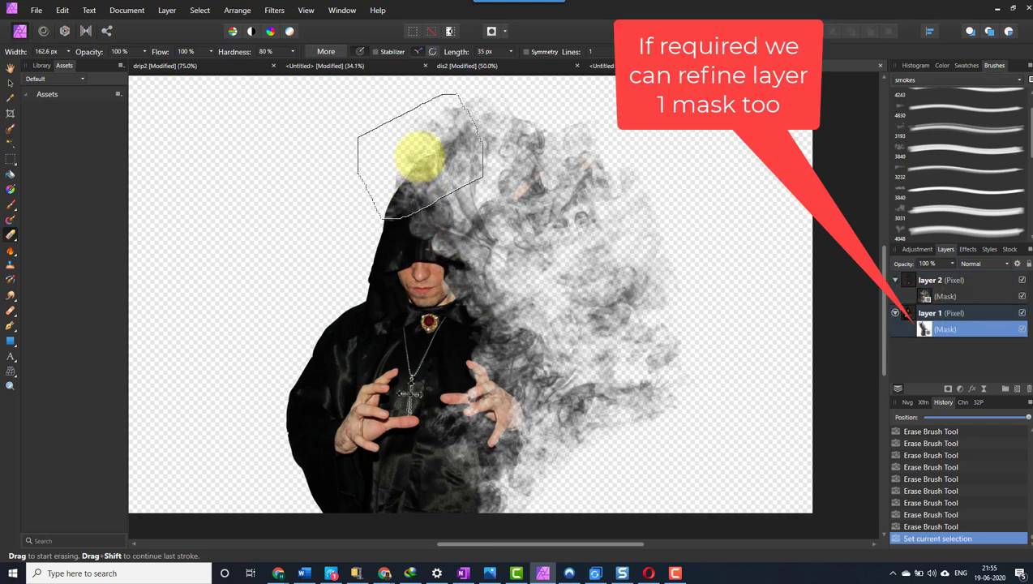
{"action": "left_click_drag", "start_coordinate": [414, 180], "coordinate": [389, 166]}
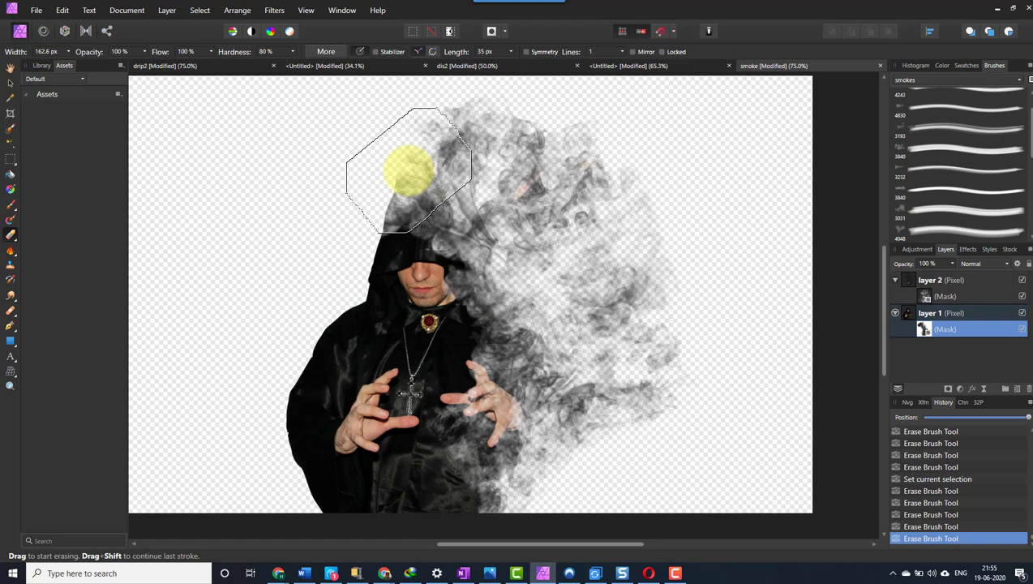
{"action": "left_click", "coordinate": [908, 282]}
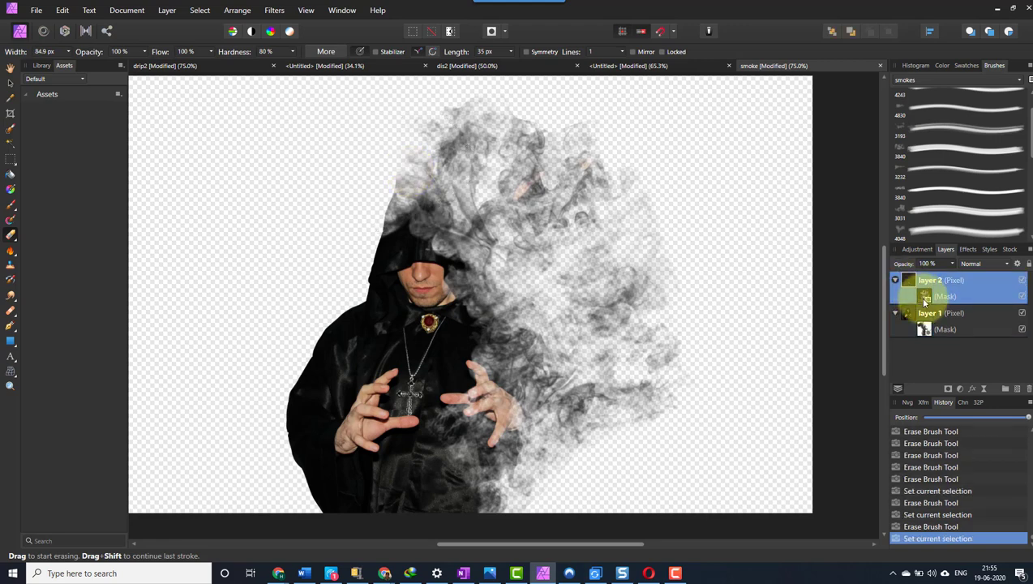
Set the colour to black (Gray 0) on layer 2's mask and erase the hood top, undoing one stroke.
{"action": "left_click", "coordinate": [925, 296]}
{"action": "left_click", "coordinate": [940, 67]}
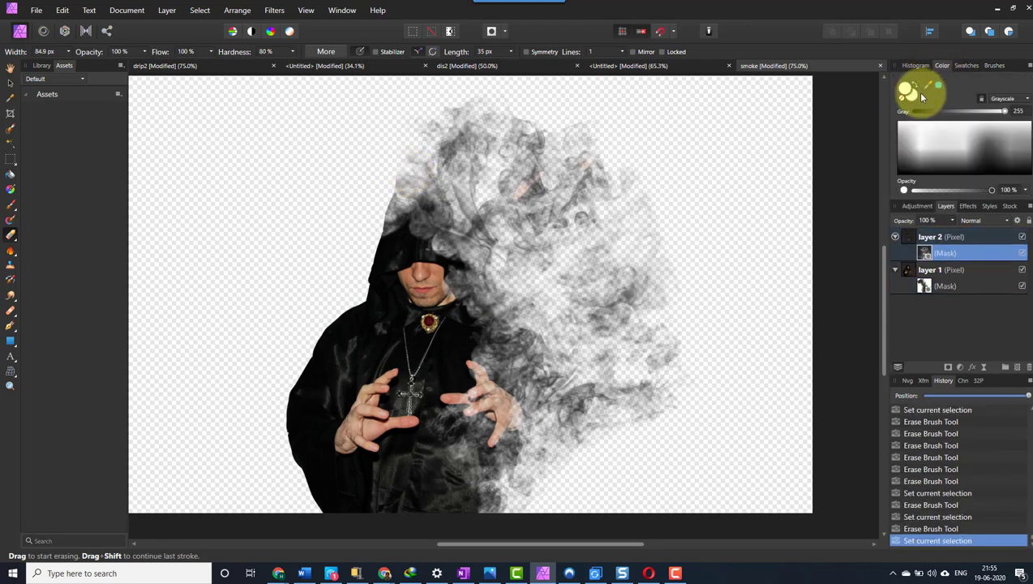
{"action": "left_click_drag", "start_coordinate": [903, 143], "coordinate": [899, 180]}
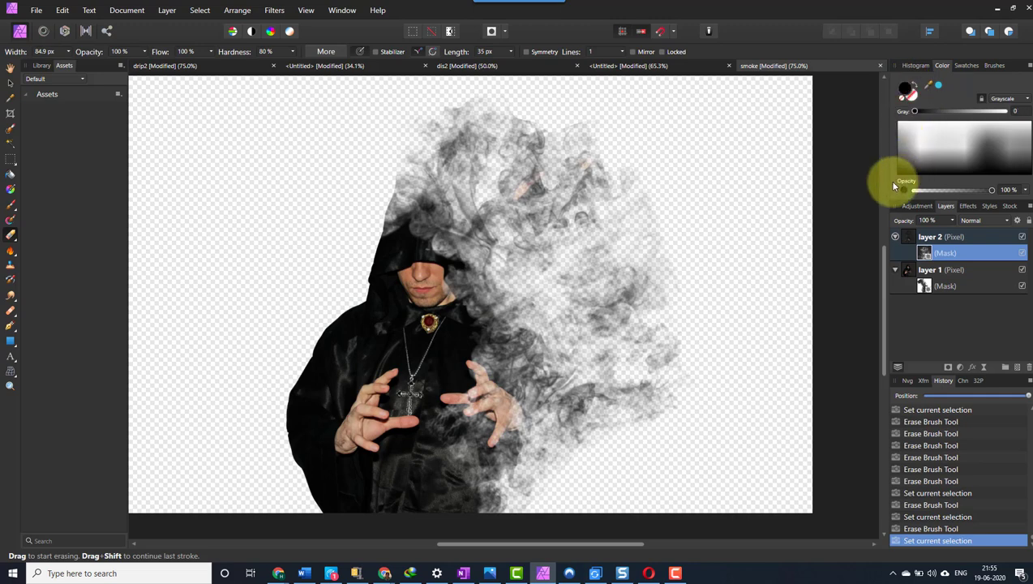
{"action": "left_click", "coordinate": [389, 204]}
{"action": "left_click", "coordinate": [385, 199]}
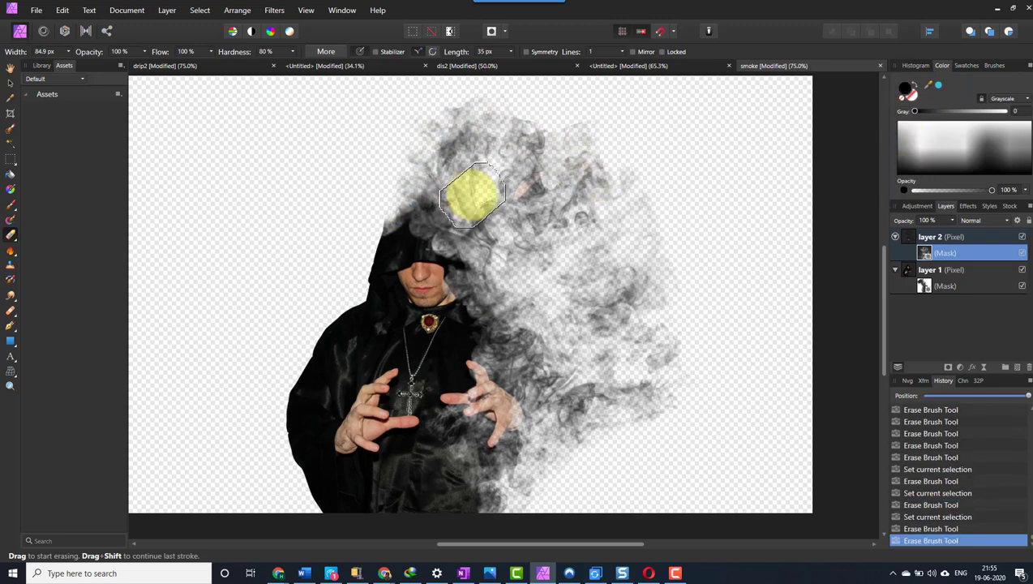
{"action": "key", "text": "ctrl+z"}
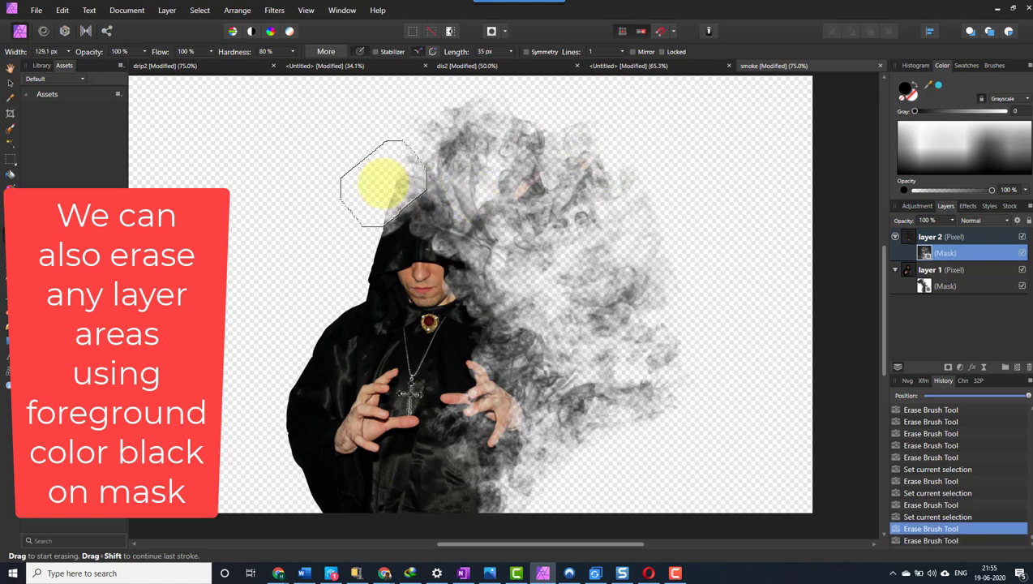
Erase more smoke over the hood and lighten the upper-right smoke cloud.
{"action": "left_click", "coordinate": [365, 177]}
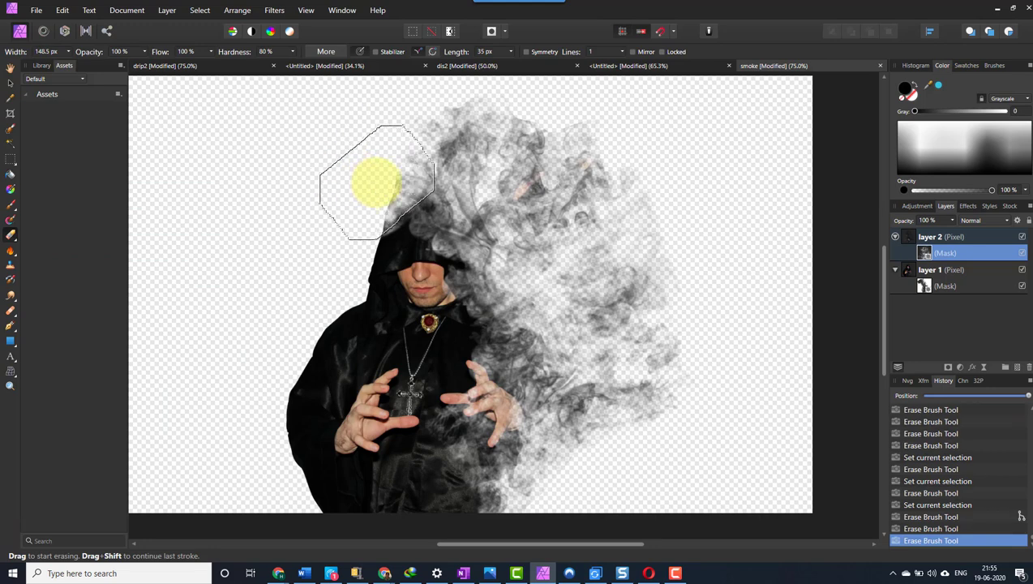
{"action": "left_click", "coordinate": [375, 172]}
{"action": "left_click", "coordinate": [382, 165]}
{"action": "left_click", "coordinate": [387, 161]}
{"action": "left_click", "coordinate": [391, 159]}
{"action": "left_click", "coordinate": [391, 159]}
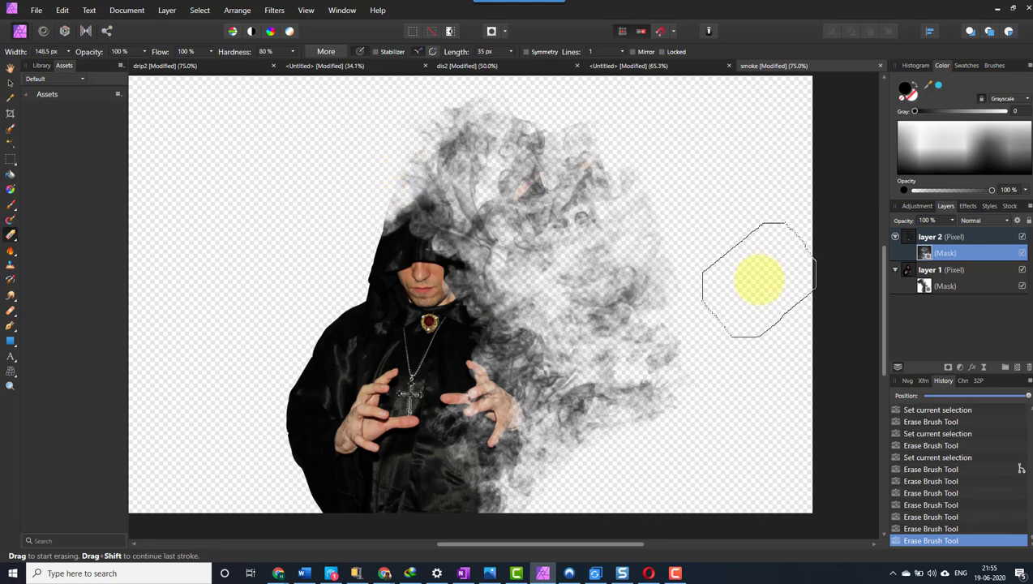
{"action": "mouse_move", "coordinate": [759, 280]}
{"action": "left_mouse_down"}
{"action": "mouse_move", "coordinate": [634, 231]}
{"action": "mouse_move", "coordinate": [525, 132]}
{"action": "mouse_move", "coordinate": [706, 160]}
{"action": "left_mouse_up"}
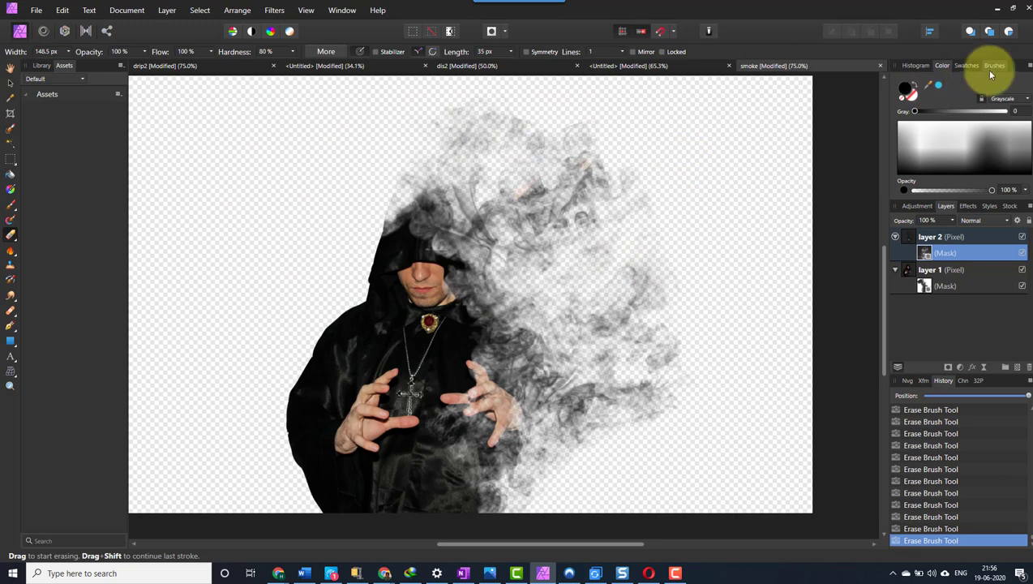
Zoom out and pick the 3193 smoke brush, shrinking it slightly.
{"action": "key", "text": "ctrl+minus"}
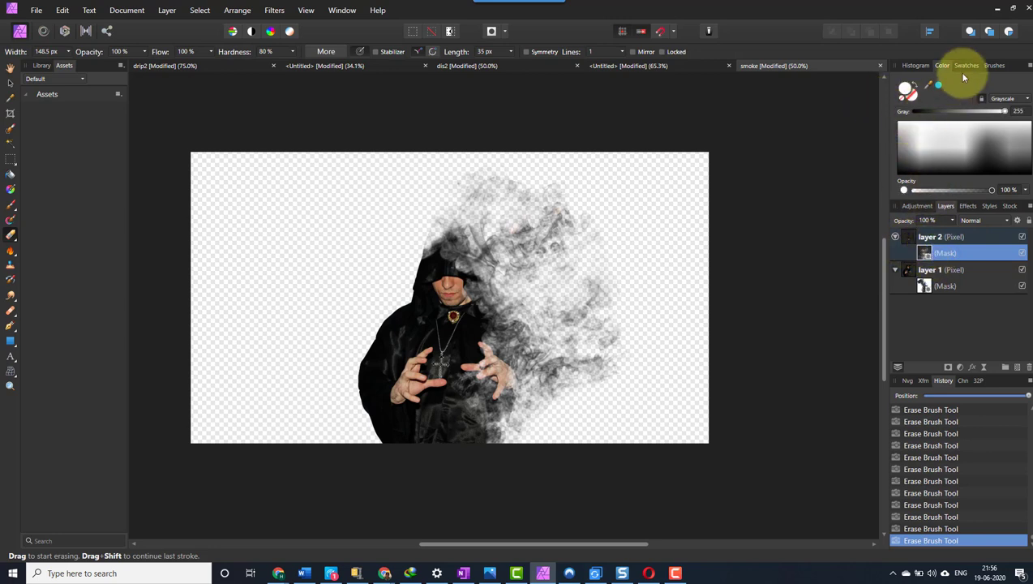
{"action": "left_click", "coordinate": [993, 66]}
{"action": "left_click", "coordinate": [973, 130]}
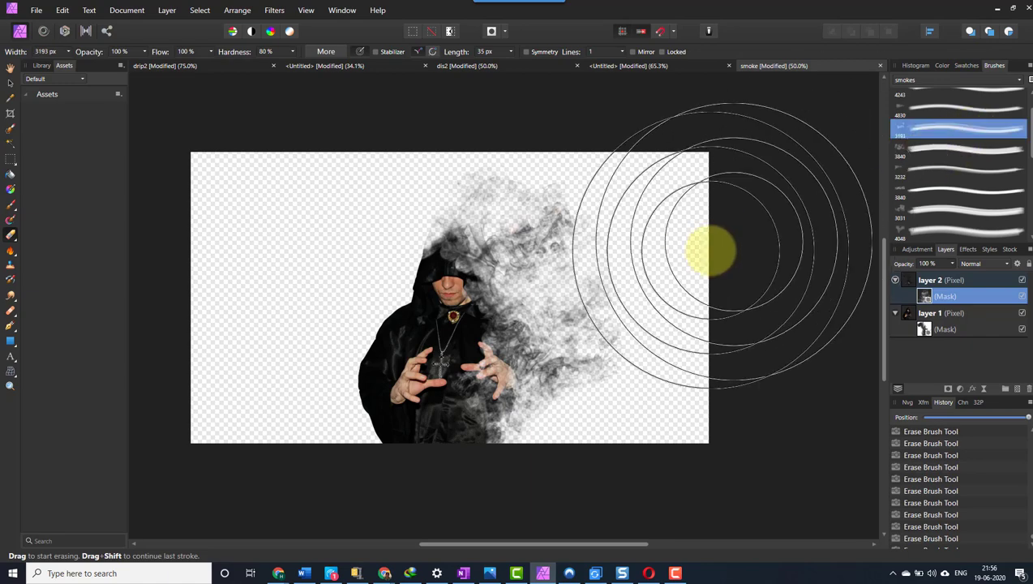
{"action": "left_click", "coordinate": [624, 271]}
{"action": "key", "text": "bracketleft"}
{"action": "key", "text": "bracketleft"}
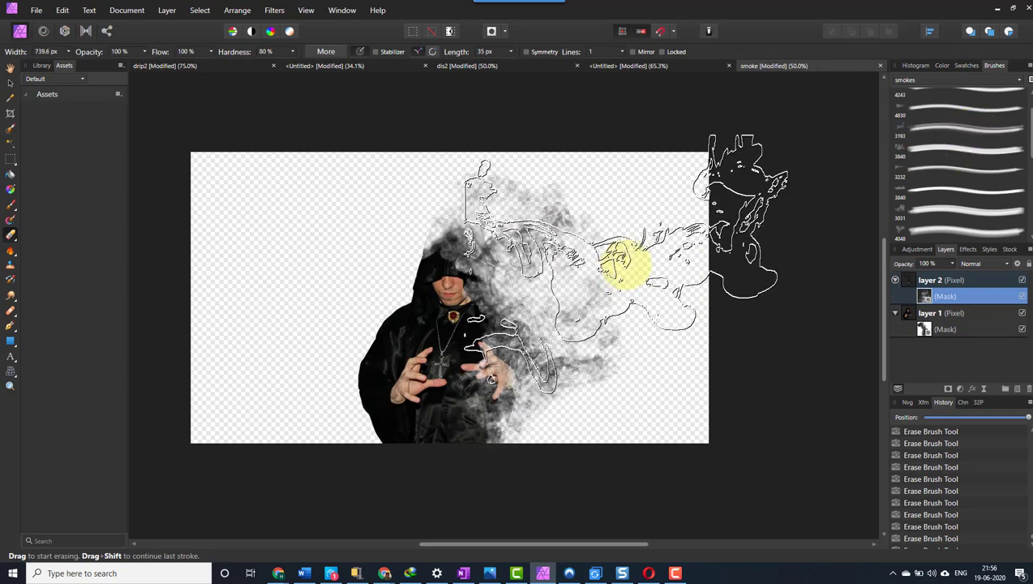
{"action": "key", "text": "bracketleft"}
{"action": "key", "text": "bracketleft"}
{"action": "key", "text": "bracketleft"}
{"action": "key", "text": "bracketleft"}
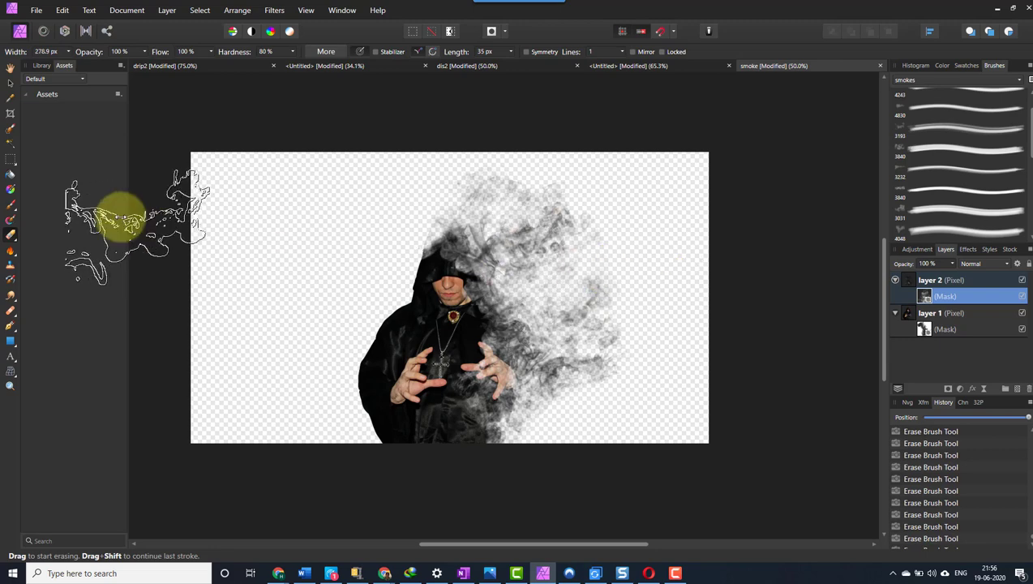
Paint a broad, roughly 480 px smoke stroke over the figure's face and hood, then switch to erasing.
{"action": "left_click", "coordinate": [10, 206]}
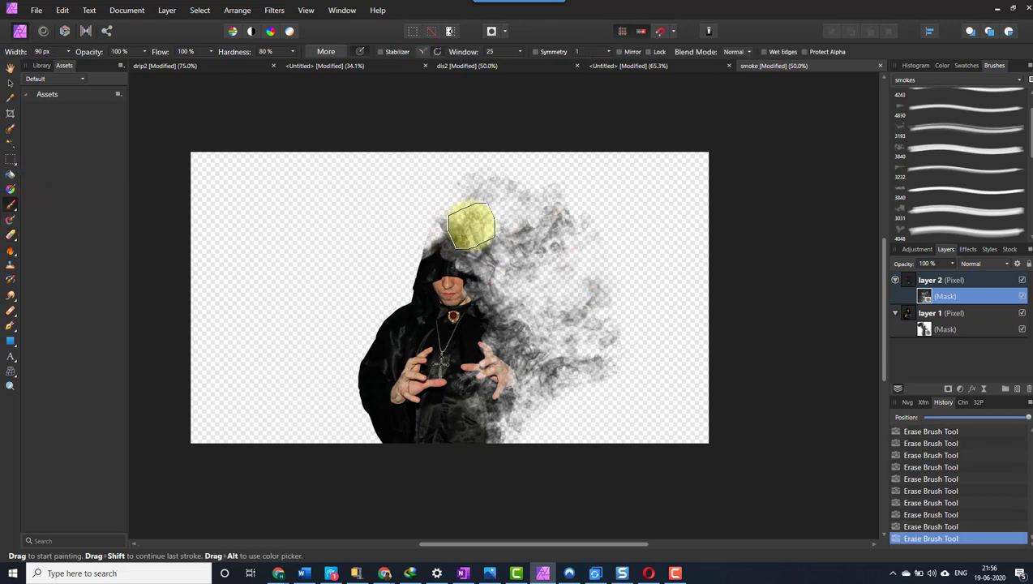
{"action": "key", "text": "bracketright"}
{"action": "key", "text": "bracketright"}
{"action": "key", "text": "bracketright"}
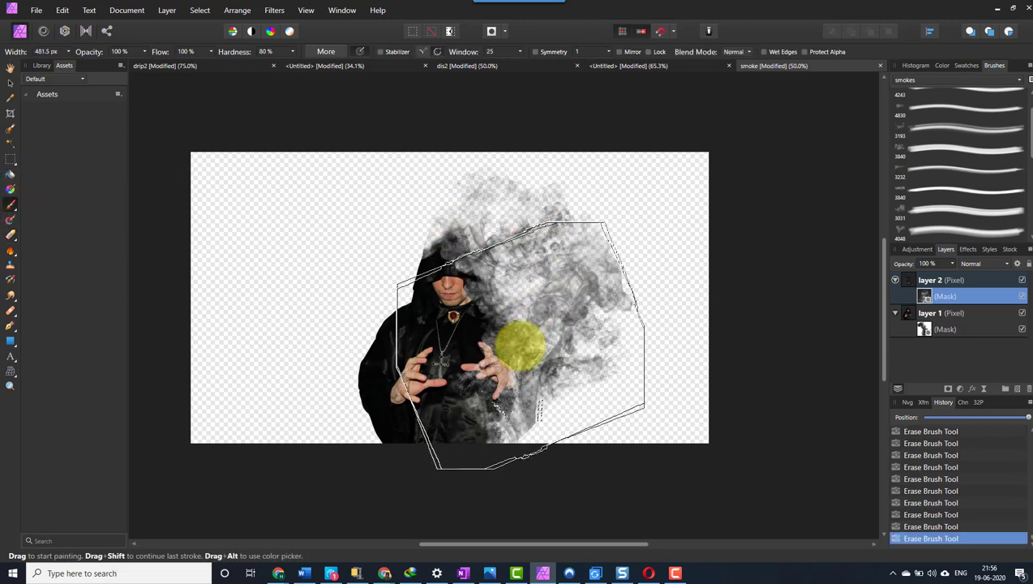
{"action": "key", "text": "bracketright"}
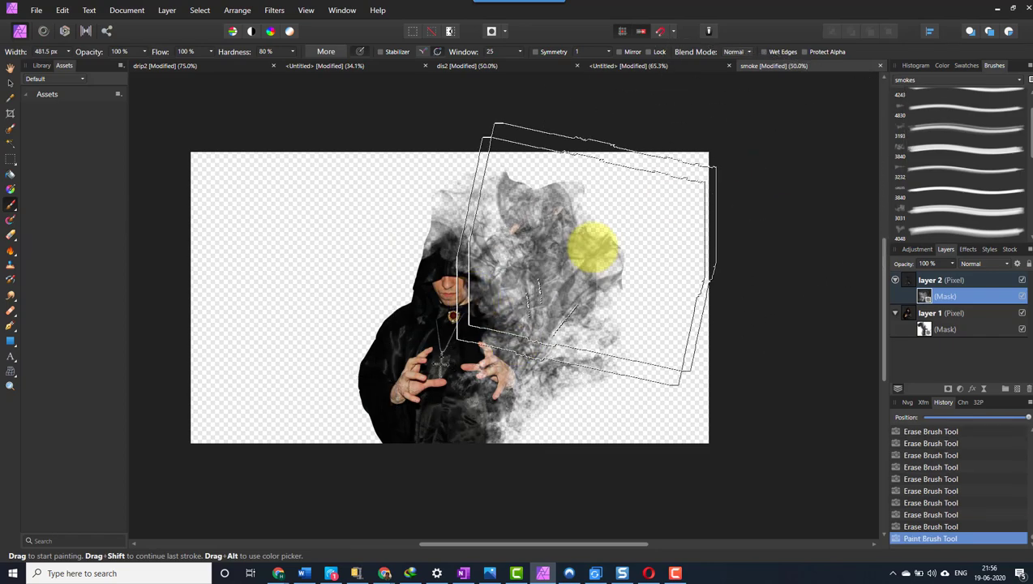
{"action": "left_click", "coordinate": [537, 293]}
{"action": "left_click_drag", "start_coordinate": [538, 294], "coordinate": [510, 249]}
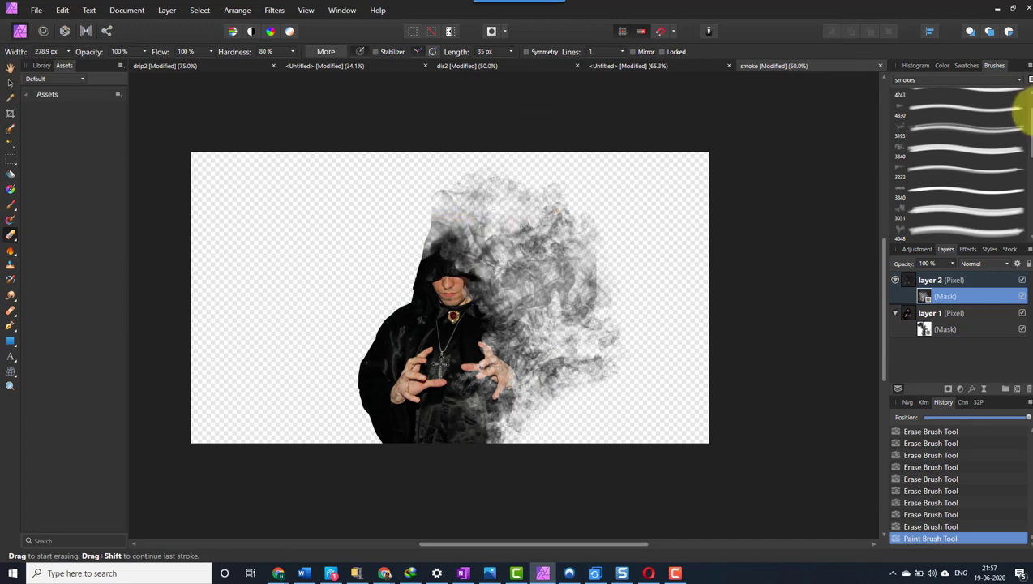
{"action": "key", "text": "e"}
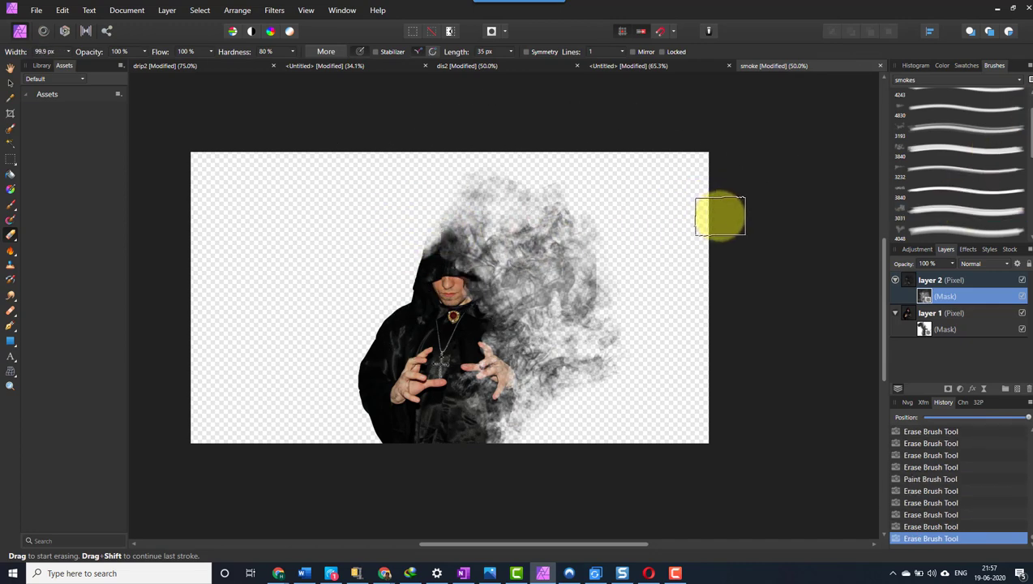
{"action": "left_click", "coordinate": [941, 65]}
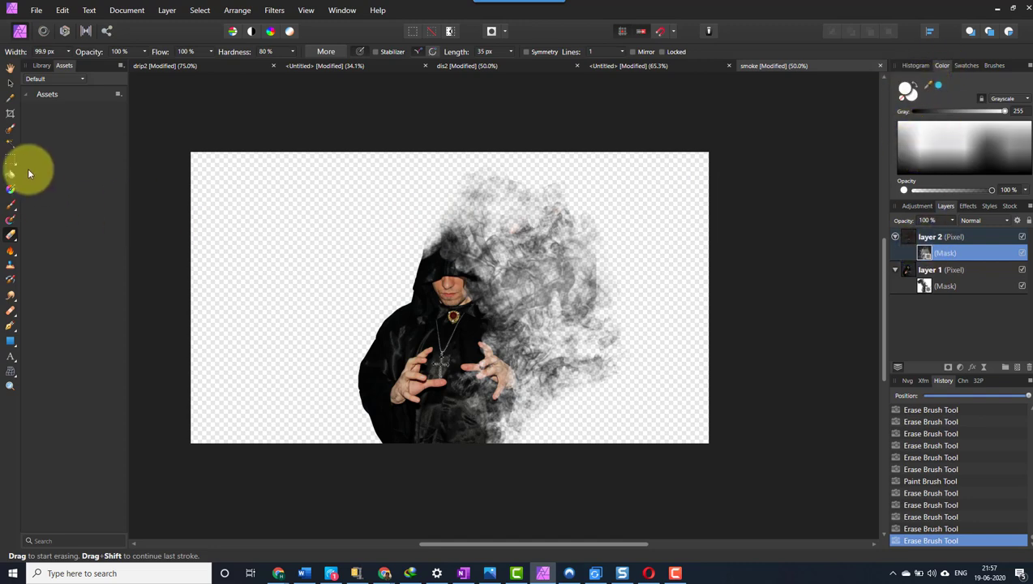
Shrink the brush to about 131 px, restore smoke at one spot, and pick the 3031 smoke brush.
{"action": "left_click", "coordinate": [11, 205]}
{"action": "left_click_drag", "start_coordinate": [553, 315], "coordinate": [570, 340]}
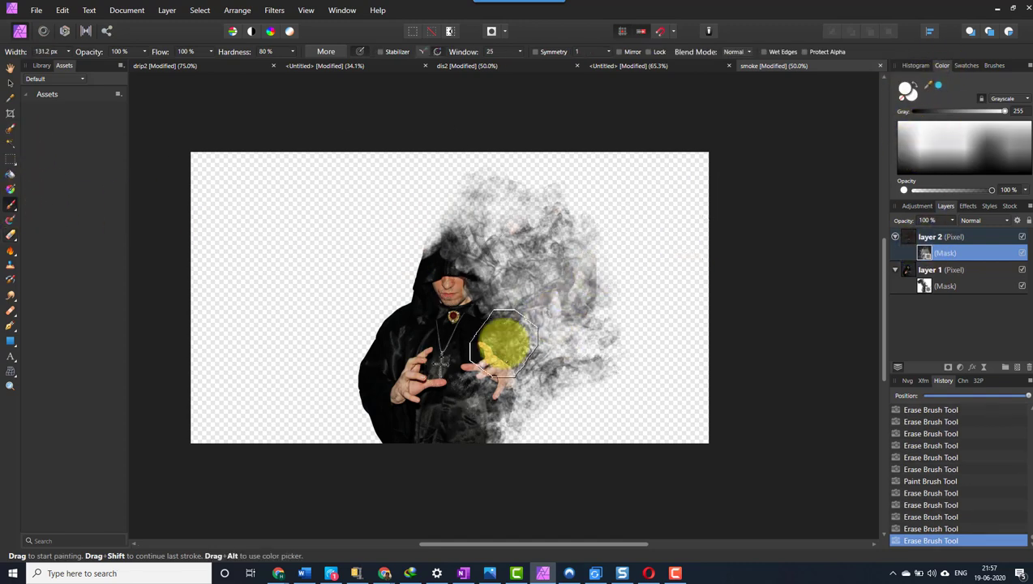
{"action": "left_click", "coordinate": [565, 339]}
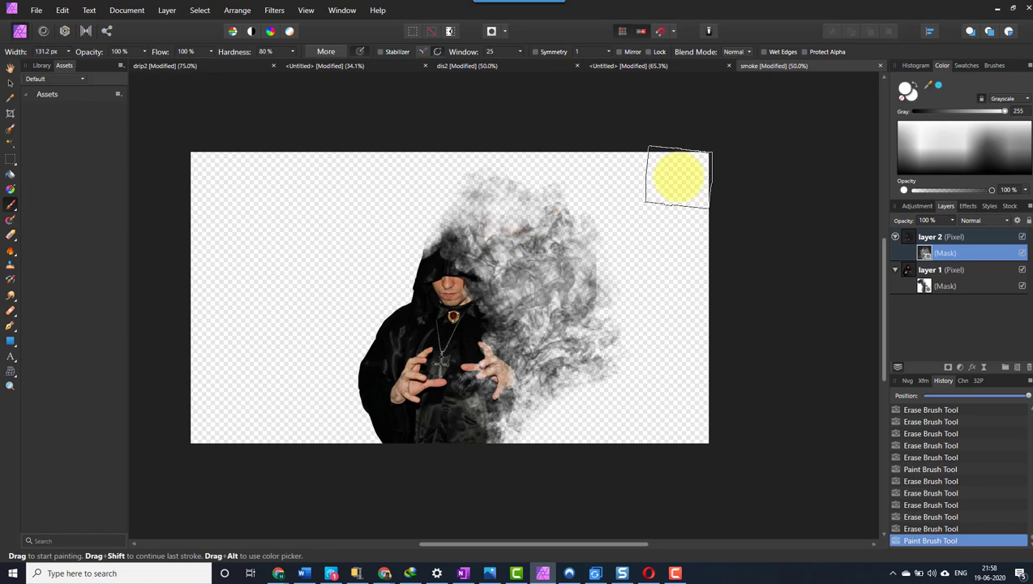
{"action": "left_click", "coordinate": [994, 65]}
{"action": "left_click", "coordinate": [959, 212]}
At 49% opacity, dab smoke near the top of the cloud, the hands and the cloud's right side.
{"action": "left_click", "coordinate": [594, 239]}
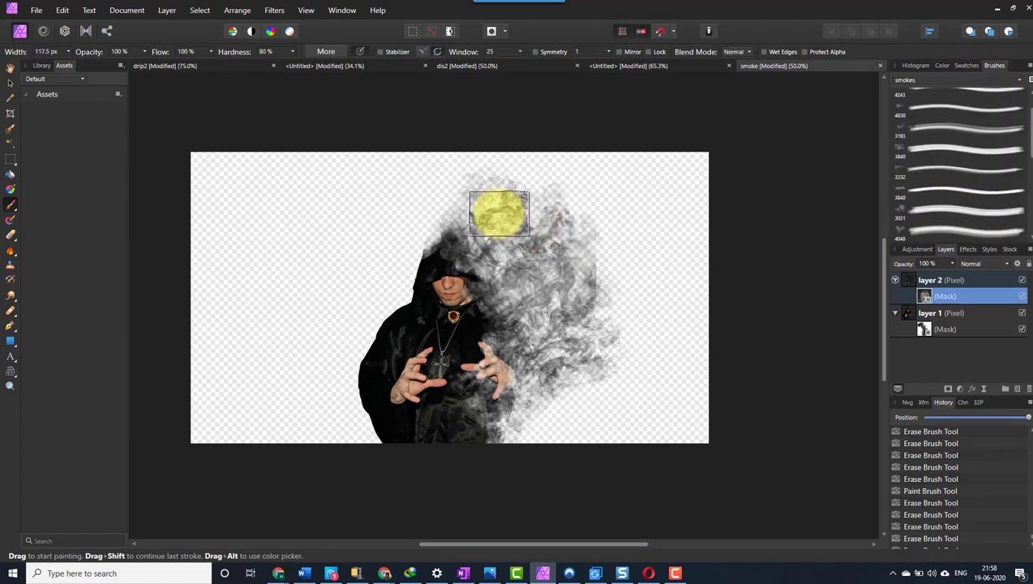
{"action": "left_click_drag", "start_coordinate": [115, 46], "coordinate": [108, 63]}
{"action": "left_click", "coordinate": [566, 139]}
{"action": "left_click", "coordinate": [494, 213]}
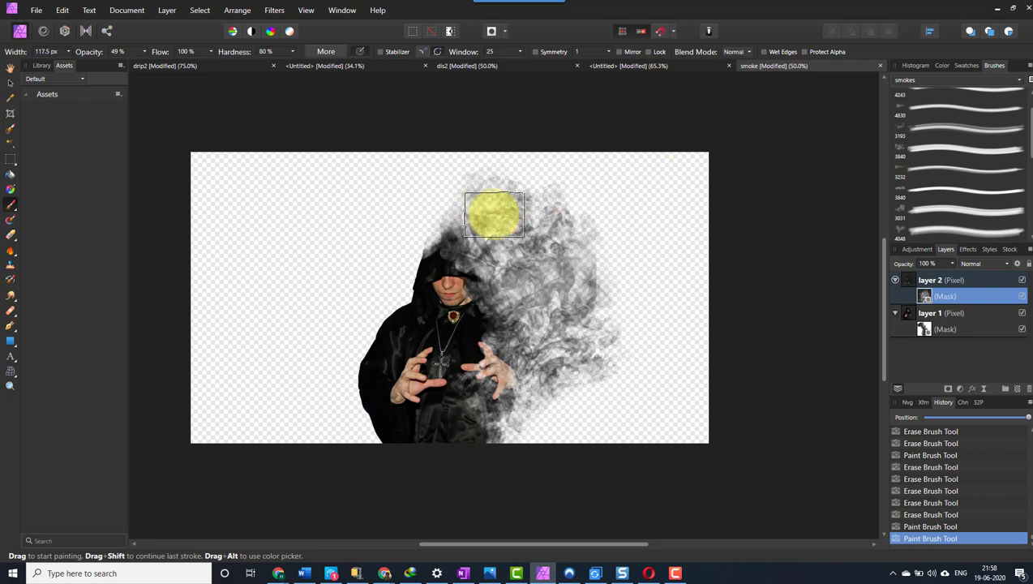
{"action": "left_click", "coordinate": [516, 427]}
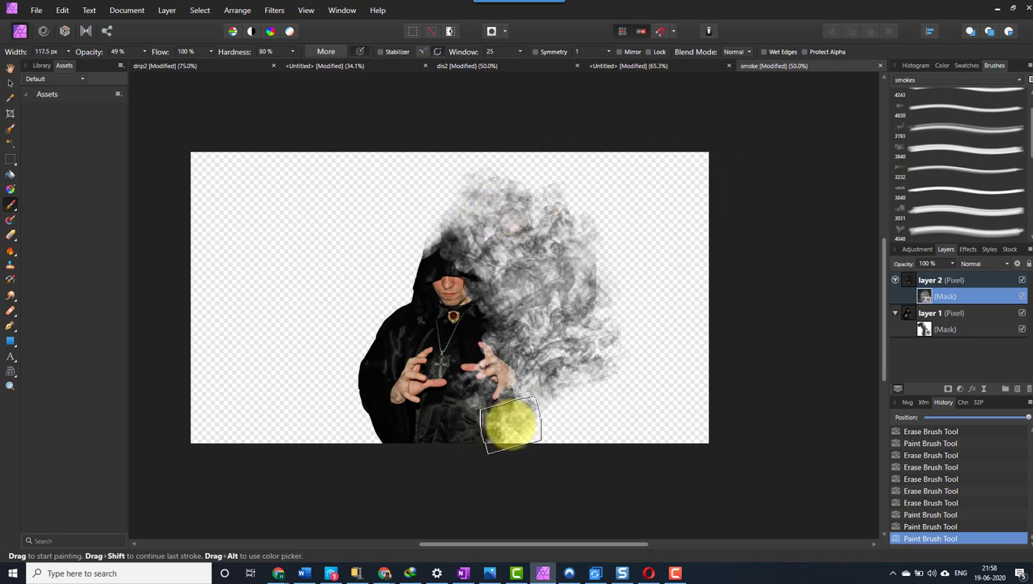
{"action": "left_click", "coordinate": [511, 424]}
{"action": "left_click", "coordinate": [618, 313]}
{"action": "left_click", "coordinate": [520, 395]}
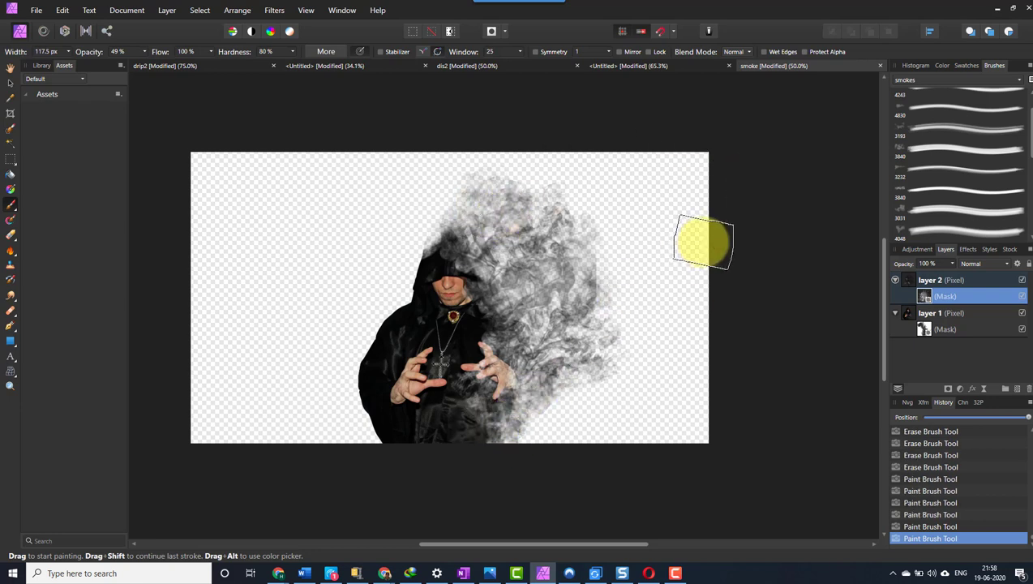
{"action": "left_click", "coordinate": [942, 65]}
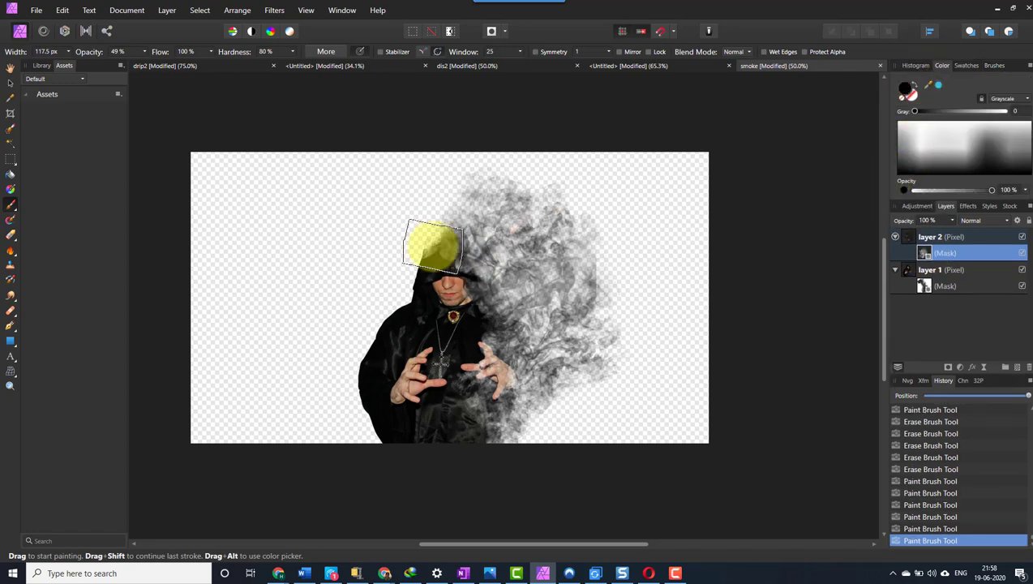
{"action": "left_click", "coordinate": [924, 285]}
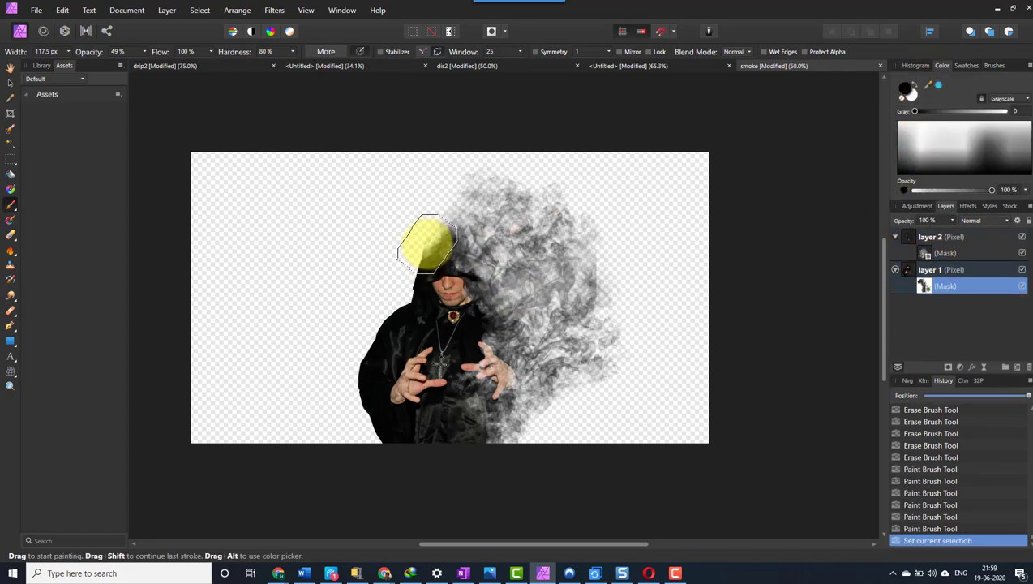
Zoom in and paint smoke texture over the top of the hood with a 44.3 px brush.
{"action": "scroll", "coordinate": [422, 239], "scroll_direction": "up", "scroll_amount": 5}
{"action": "mouse_move", "coordinate": [525, 249]}
{"action": "left_mouse_down"}
{"action": "mouse_move", "coordinate": [506, 277]}
{"action": "mouse_move", "coordinate": [569, 249]}
{"action": "mouse_move", "coordinate": [507, 195]}
{"action": "left_mouse_up"}
{"action": "key", "text": "["}
{"action": "key", "text": "["}
{"action": "key", "text": "["}
{"action": "left_click", "coordinate": [924, 285]}
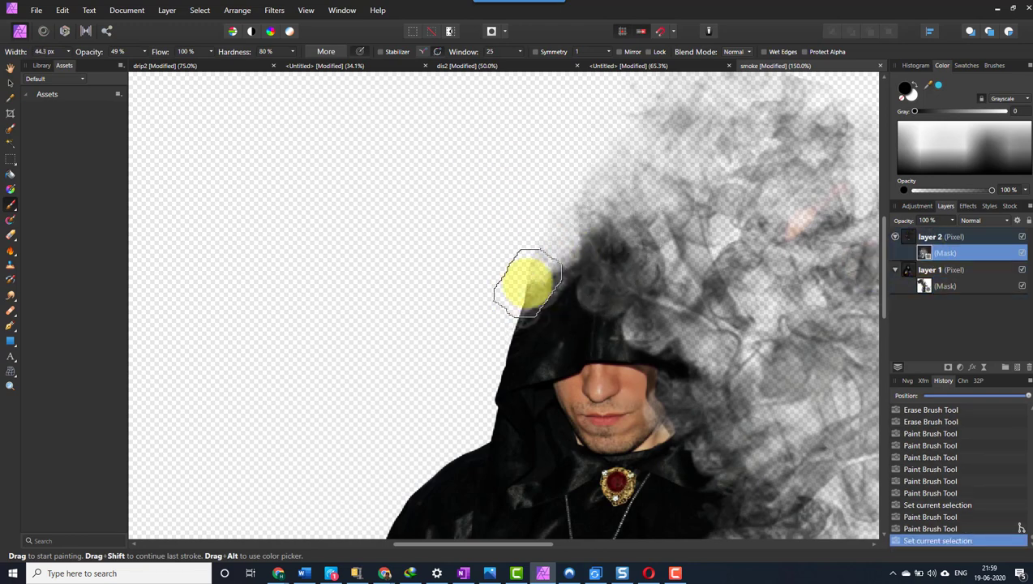
Erase along the hood's top edge, undoing and redoing strokes until it looks right.
{"action": "left_click", "coordinate": [11, 235]}
{"action": "left_click", "coordinate": [526, 291]}
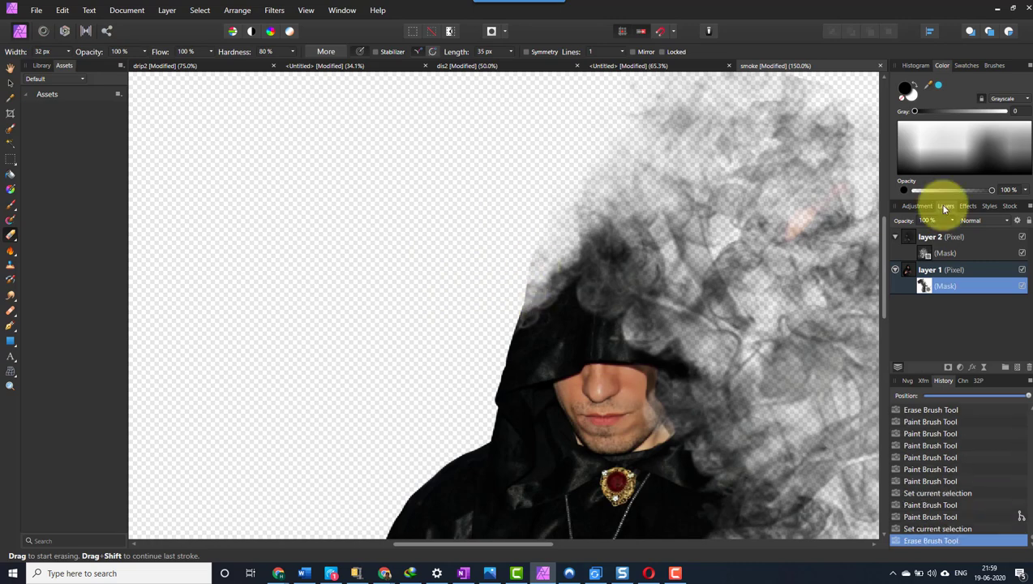
{"action": "left_click", "coordinate": [945, 253]}
{"action": "left_click_drag", "start_coordinate": [542, 249], "coordinate": [555, 234]}
{"action": "key", "text": "ctrl+z"}
{"action": "key", "text": "ctrl+z"}
{"action": "key", "text": "ctrl+z"}
{"action": "key", "text": "ctrl+z"}
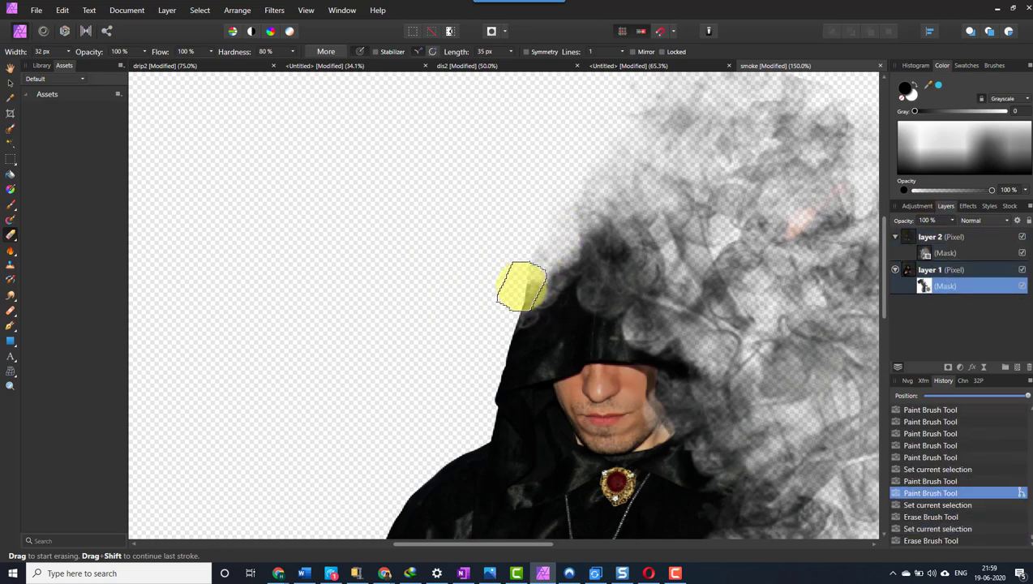
{"action": "left_click_drag", "start_coordinate": [530, 277], "coordinate": [530, 253]}
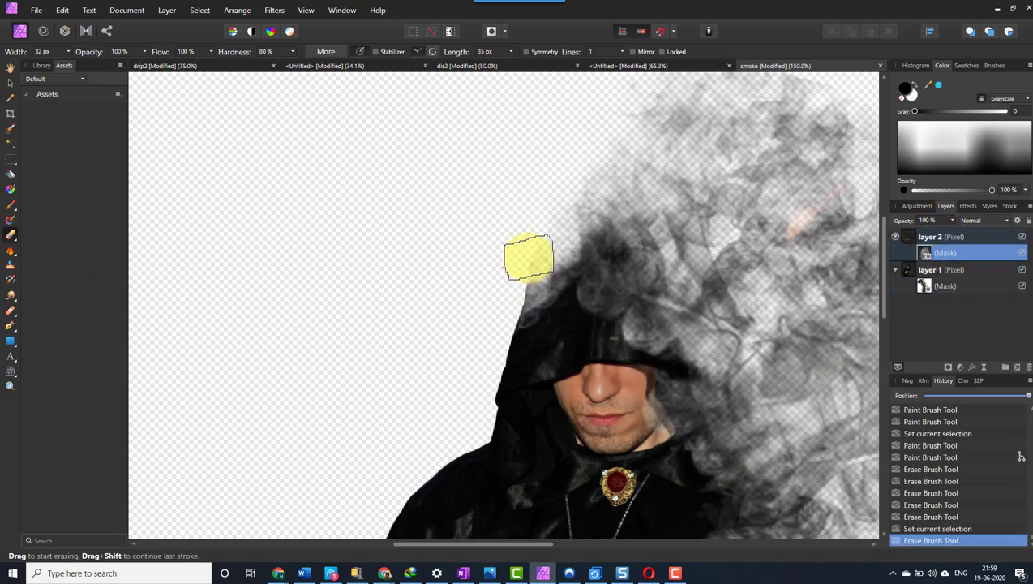
{"action": "key", "text": "ctrl+z"}
{"action": "left_click_drag", "start_coordinate": [571, 202], "coordinate": [515, 260]}
Set the eraser hardness to 0% and softly erase the hood's top edge on layer 1's mask.
{"action": "left_click", "coordinate": [944, 253]}
{"action": "left_click_drag", "start_coordinate": [292, 51], "coordinate": [244, 56]}
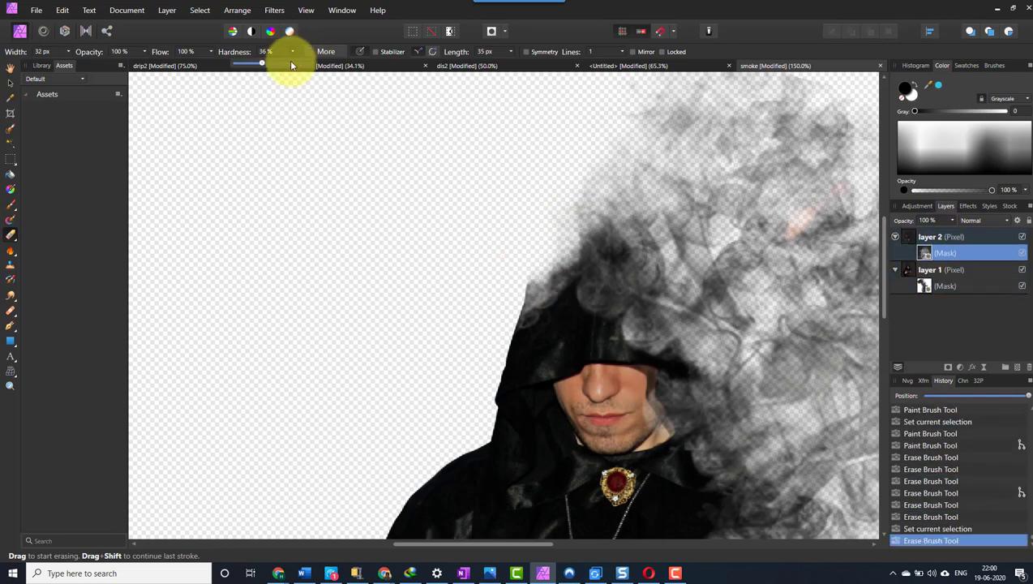
{"action": "left_click_drag", "start_coordinate": [521, 288], "coordinate": [503, 300]}
{"action": "left_click", "coordinate": [941, 286]}
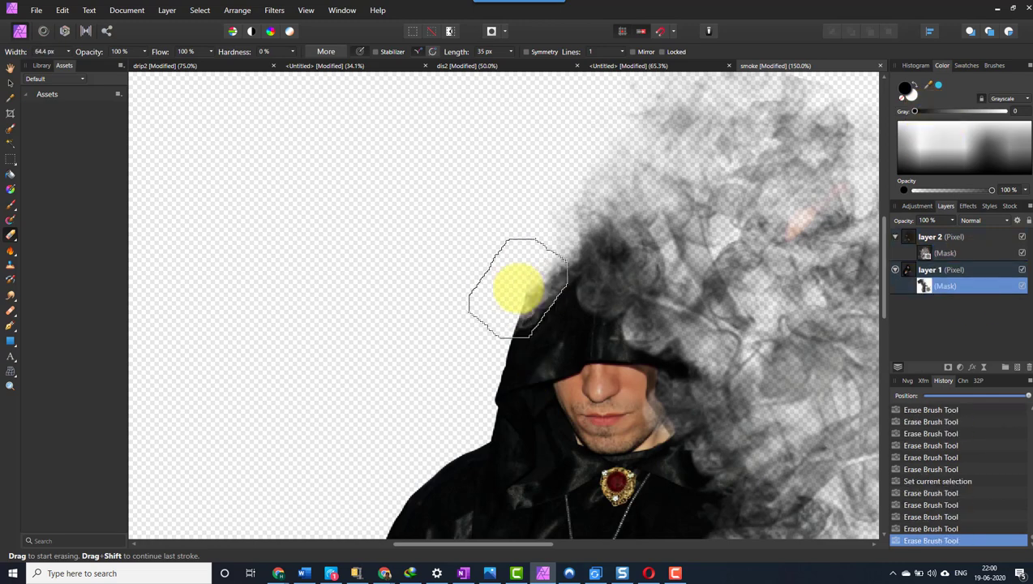
{"action": "mouse_move", "coordinate": [517, 289]}
{"action": "left_mouse_down"}
{"action": "mouse_move", "coordinate": [512, 300]}
{"action": "mouse_move", "coordinate": [508, 276]}
{"action": "left_mouse_up"}
{"action": "scroll", "coordinate": [656, 173], "scroll_direction": "down", "scroll_amount": 3}
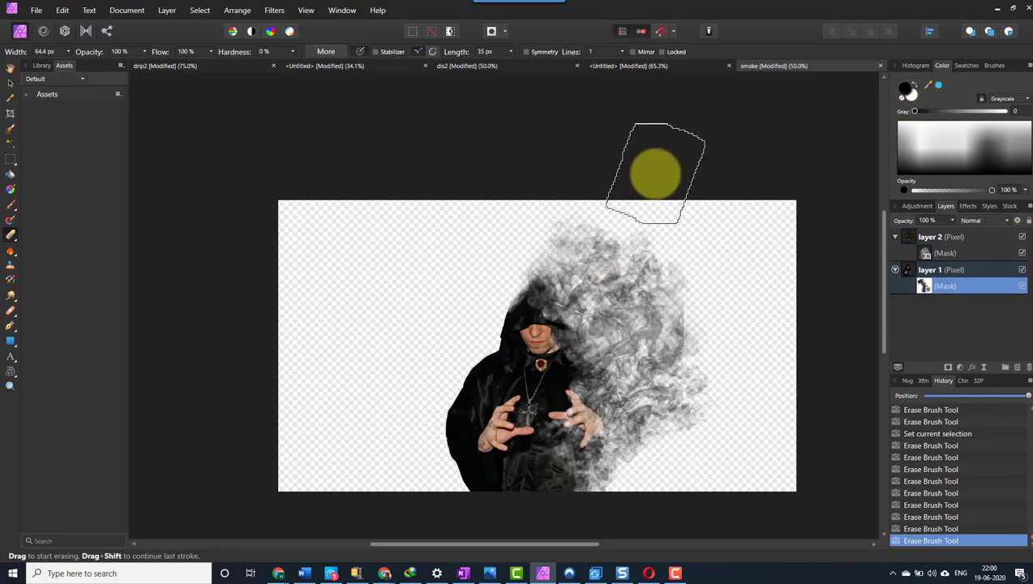
{"action": "scroll", "coordinate": [656, 172], "scroll_direction": "up", "scroll_amount": 1}
{"action": "scroll", "coordinate": [612, 341], "scroll_direction": "up", "scroll_amount": 1}
Paint white smoke beside the face on layer 2's mask with a smoke brush of about 108 px.
{"action": "left_click", "coordinate": [925, 252]}
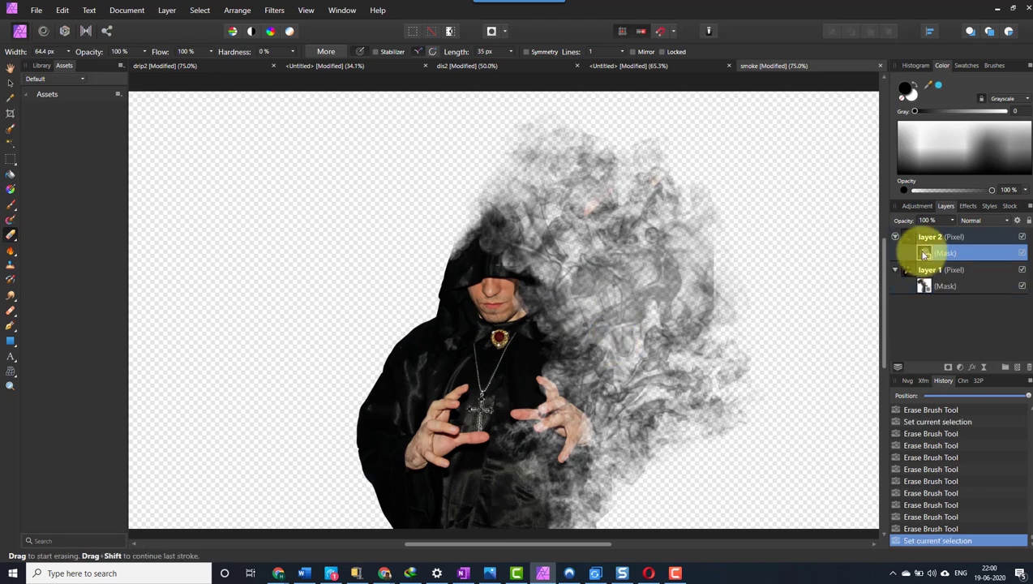
{"action": "left_click", "coordinate": [897, 146]}
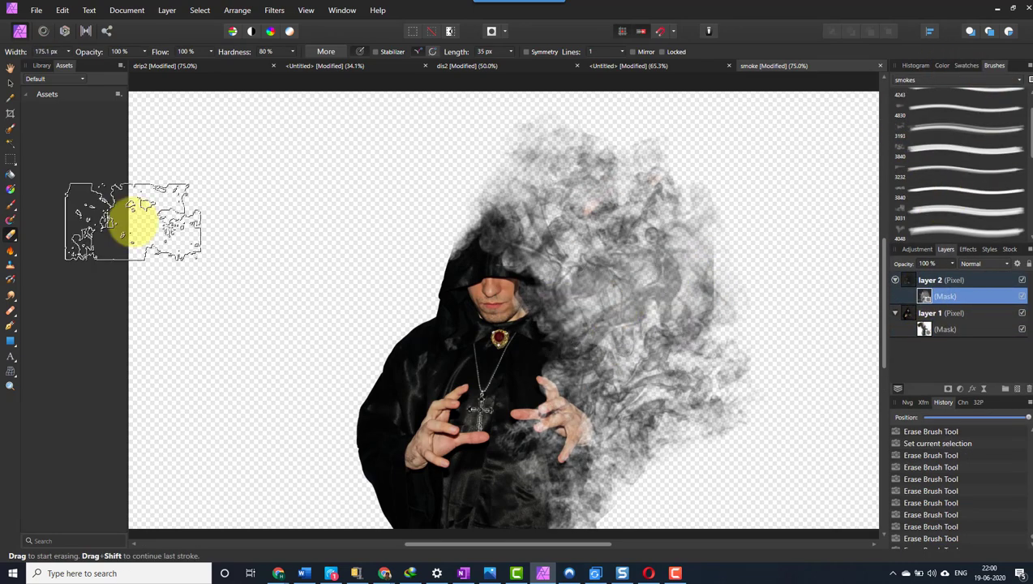
{"action": "left_click", "coordinate": [11, 207]}
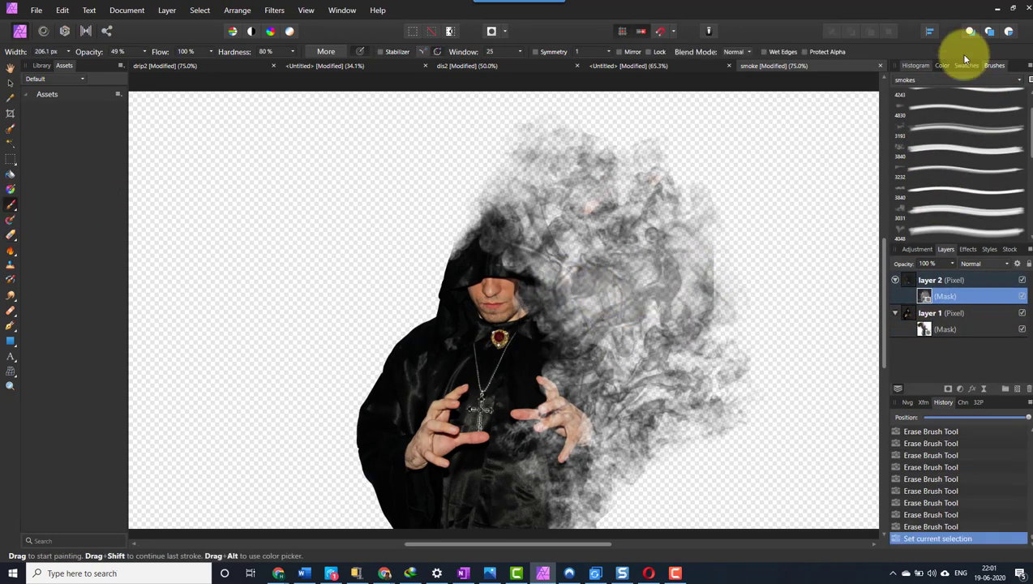
{"action": "left_click", "coordinate": [942, 65]}
{"action": "left_click", "coordinate": [911, 95]}
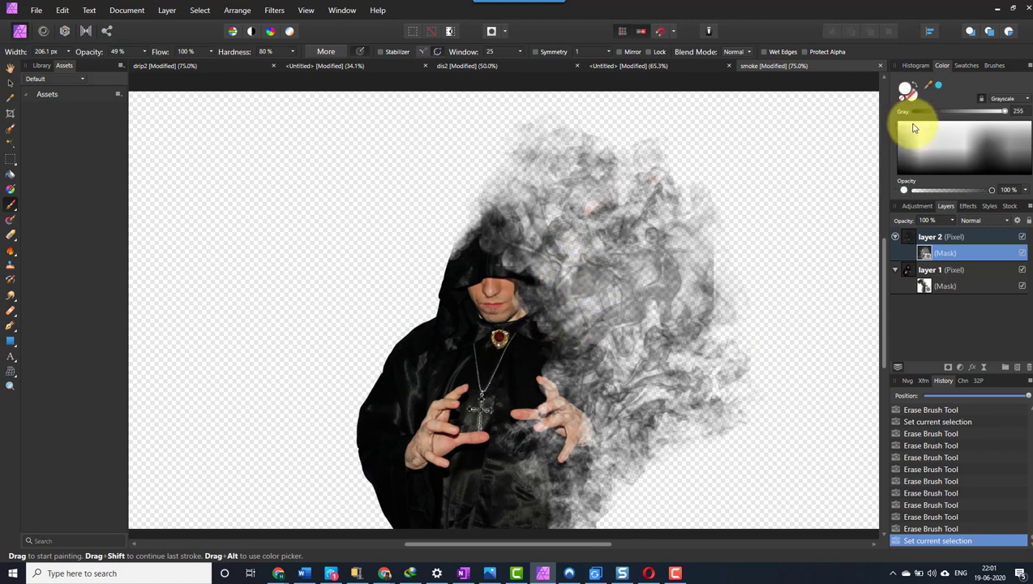
{"action": "key", "text": "bracketleft"}
{"action": "key", "text": "bracketleft"}
{"action": "key", "text": "bracketleft"}
{"action": "mouse_move", "coordinate": [595, 350]}
{"action": "left_mouse_down"}
{"action": "mouse_move", "coordinate": [572, 342]}
{"action": "mouse_move", "coordinate": [594, 330]}
{"action": "left_mouse_up"}
With a fully soft brush, paint smoke near the hood, upper cloud, face and hands at 73–146 px.
{"action": "left_click_drag", "start_coordinate": [536, 265], "coordinate": [551, 241]}
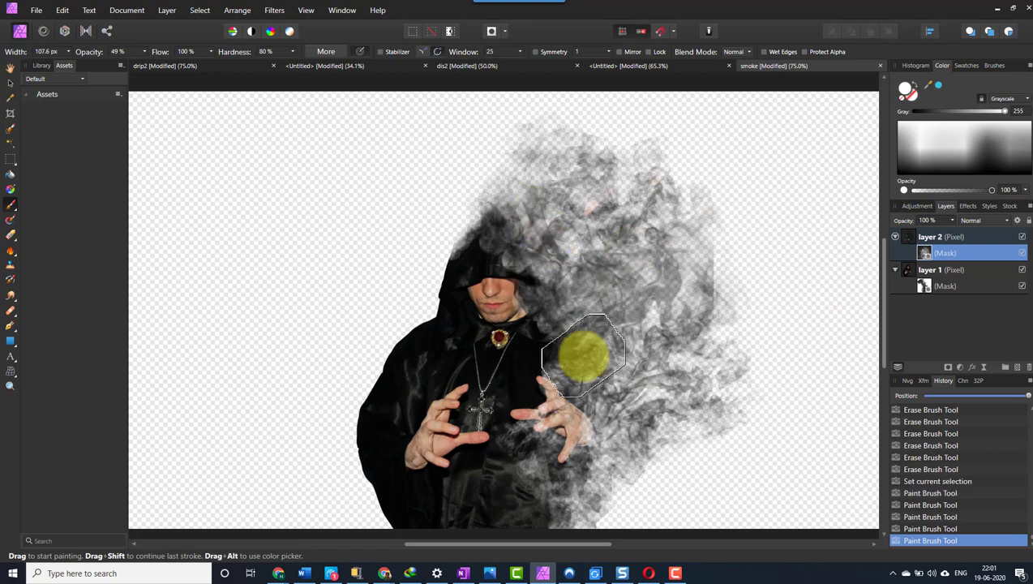
{"action": "left_click_drag", "start_coordinate": [585, 357], "coordinate": [580, 312]}
{"action": "left_click", "coordinate": [292, 51]}
{"action": "left_click_drag", "start_coordinate": [300, 55], "coordinate": [235, 73]}
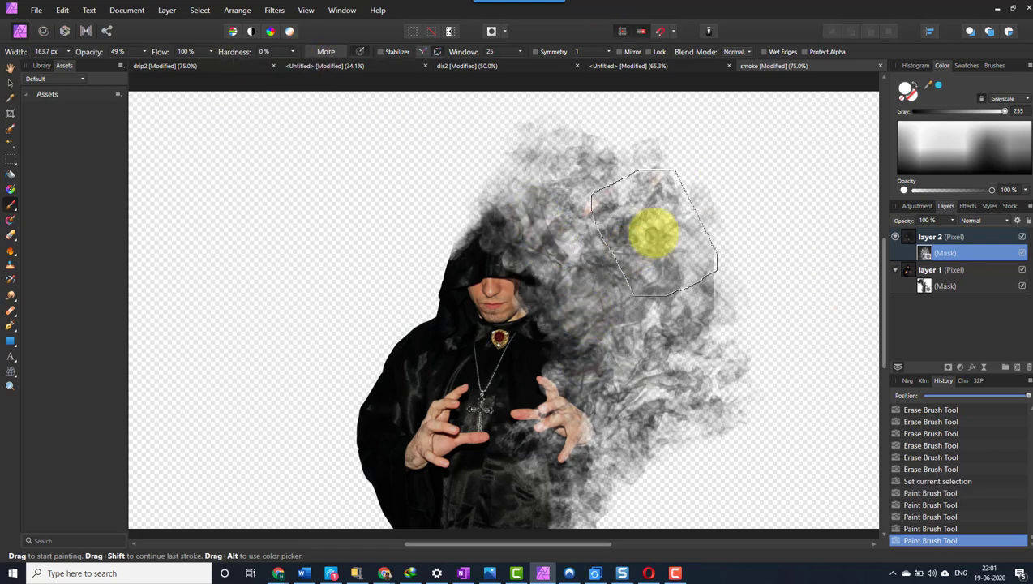
{"action": "key", "text": "bracketright"}
{"action": "key", "text": "bracketright"}
{"action": "mouse_move", "coordinate": [653, 230]}
{"action": "left_mouse_down"}
{"action": "mouse_move", "coordinate": [588, 396]}
{"action": "mouse_move", "coordinate": [585, 438]}
{"action": "left_mouse_up"}
{"action": "key", "text": "bracketleft"}
{"action": "key", "text": "bracketleft"}
{"action": "key", "text": "bracketleft"}
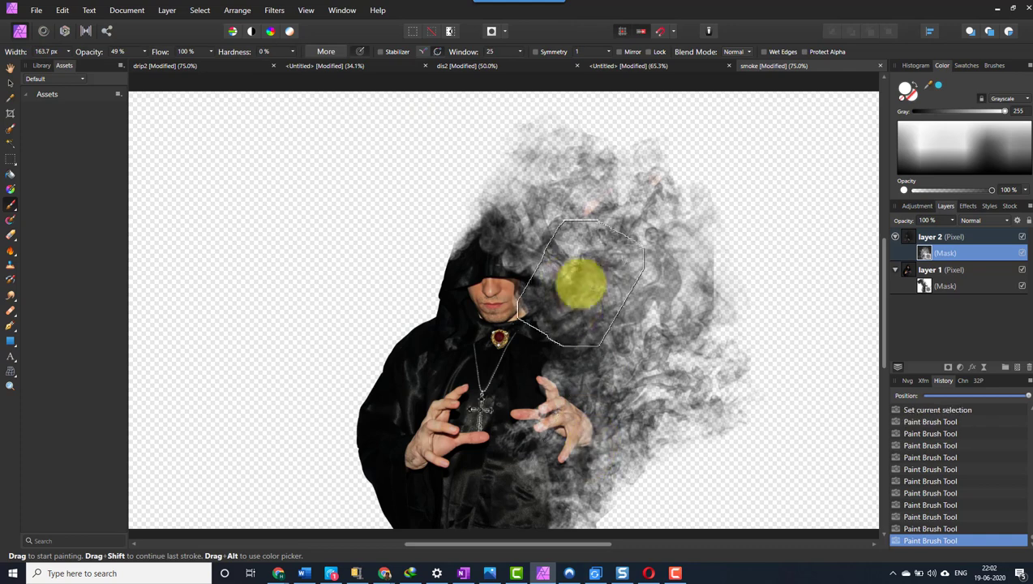
{"action": "left_click_drag", "start_coordinate": [582, 281], "coordinate": [541, 274]}
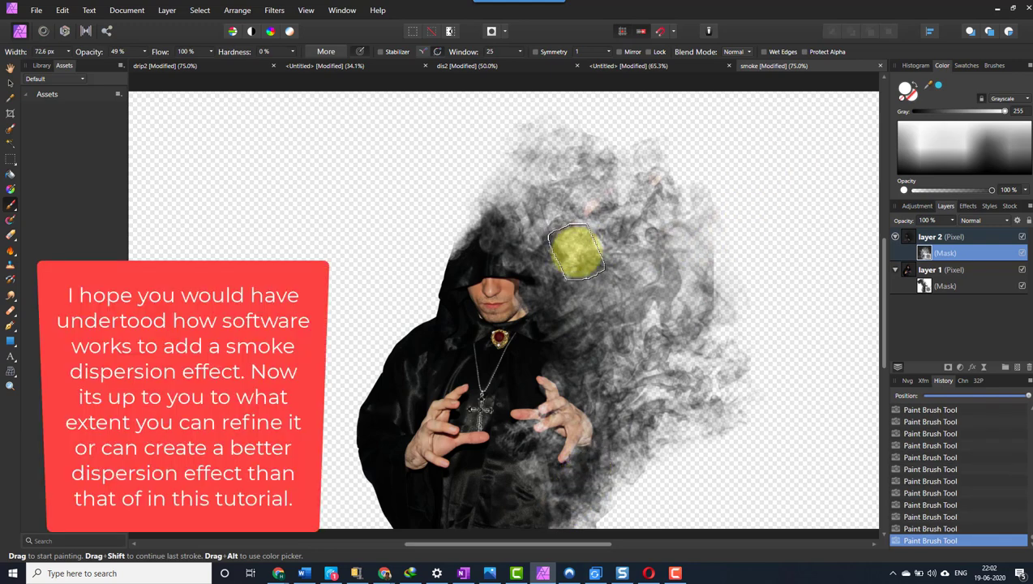
{"action": "key", "text": "bracketright"}
{"action": "key", "text": "bracketright"}
{"action": "key", "text": "bracketright"}
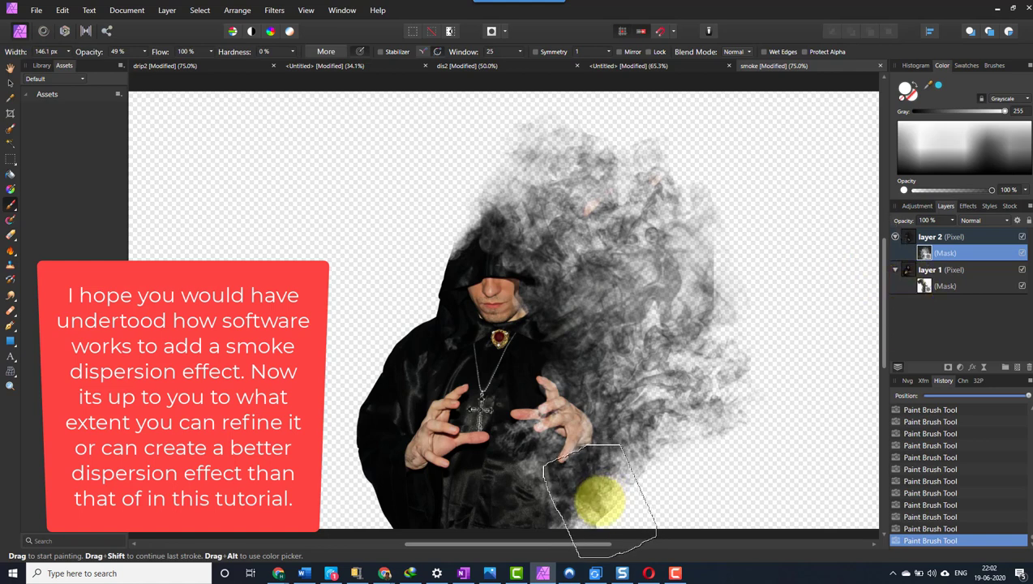
{"action": "left_click", "coordinate": [11, 235]}
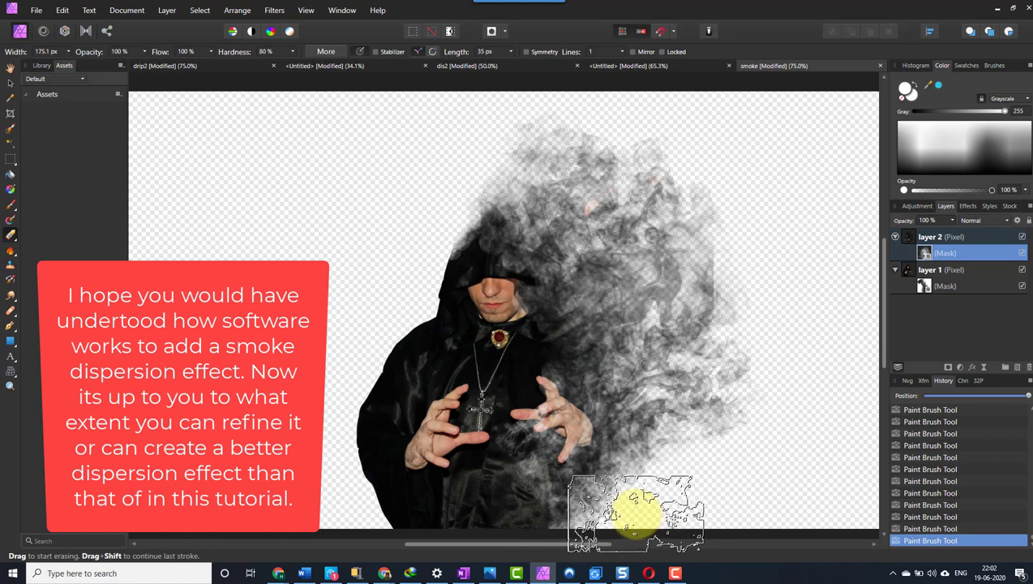
Erase small spots of smoke along the bottom edge on both masks with a 34.5 px eraser, then zoom out.
{"action": "key", "text": "bracketleft"}
{"action": "key", "text": "bracketleft"}
{"action": "key", "text": "bracketleft"}
{"action": "key", "text": "bracketleft"}
{"action": "key", "text": "bracketleft"}
{"action": "key", "text": "bracketleft"}
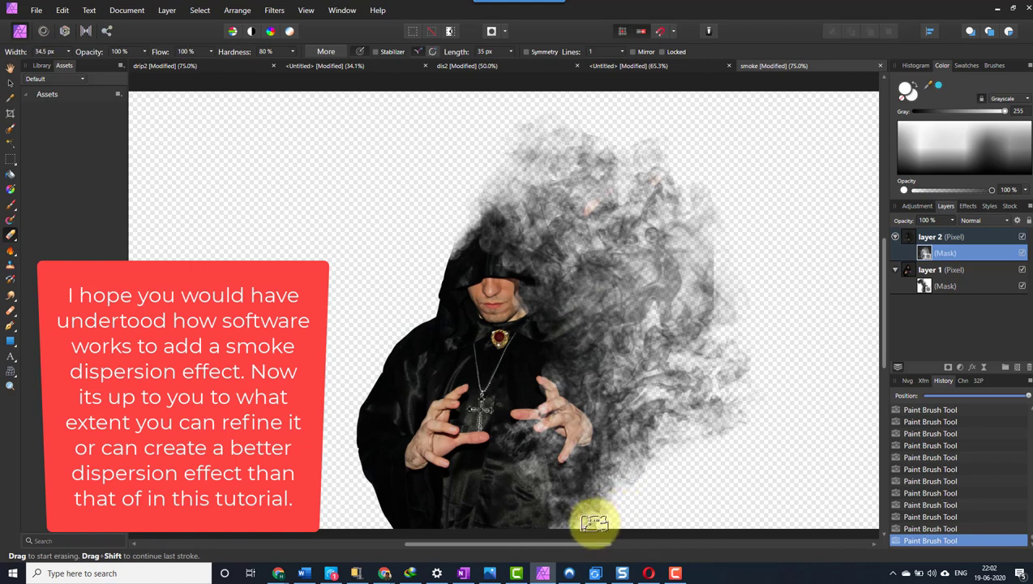
{"action": "left_click", "coordinate": [926, 287]}
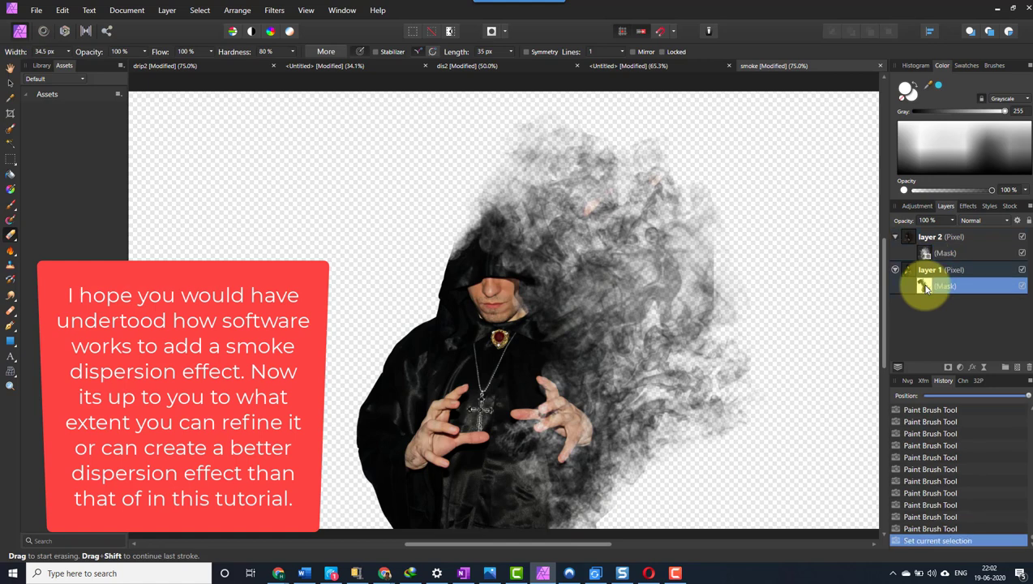
{"action": "left_click", "coordinate": [902, 161]}
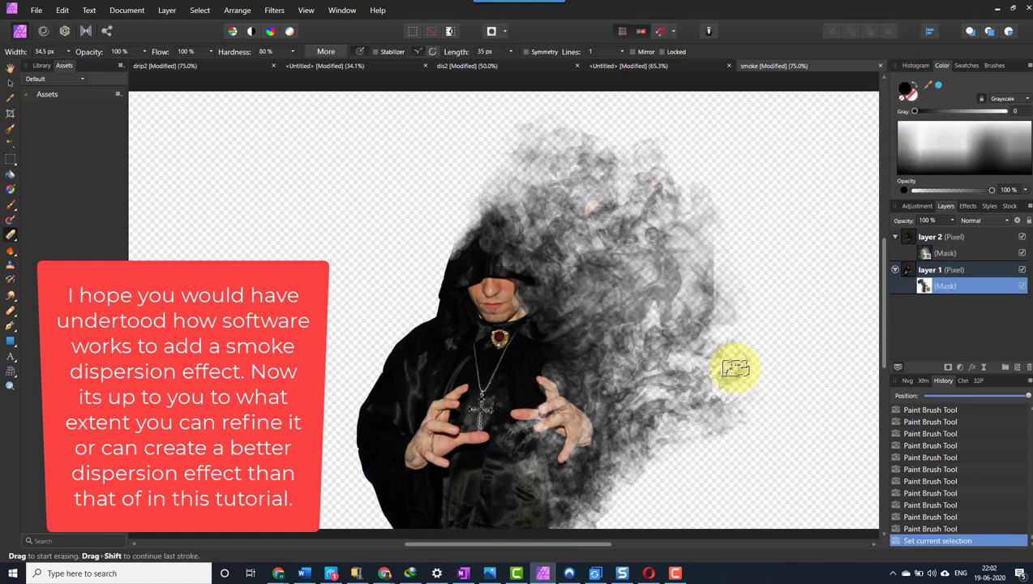
{"action": "mouse_move", "coordinate": [585, 530]}
{"action": "left_mouse_down"}
{"action": "mouse_move", "coordinate": [598, 521]}
{"action": "mouse_move", "coordinate": [589, 532]}
{"action": "left_mouse_up"}
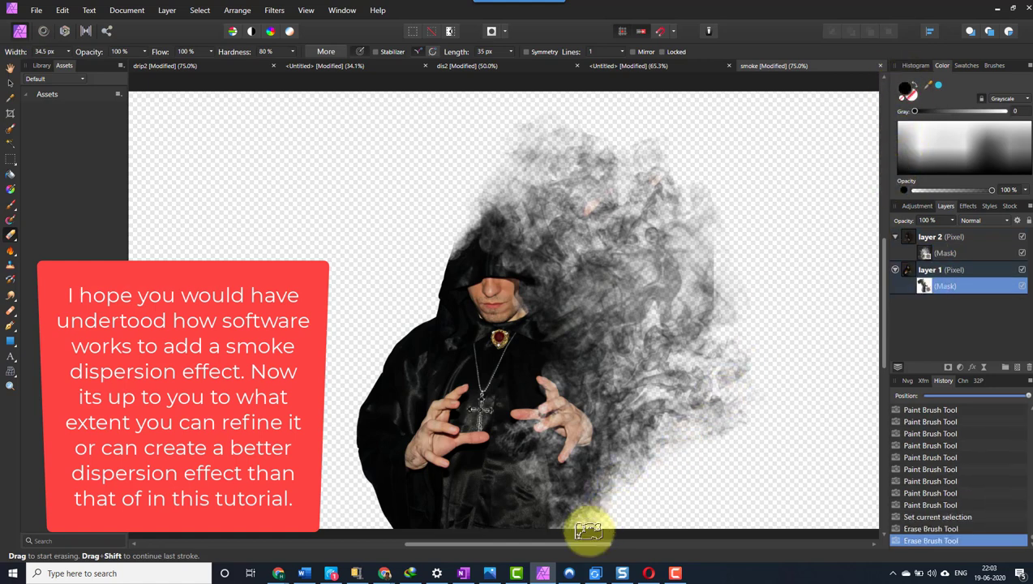
{"action": "left_click", "coordinate": [922, 256]}
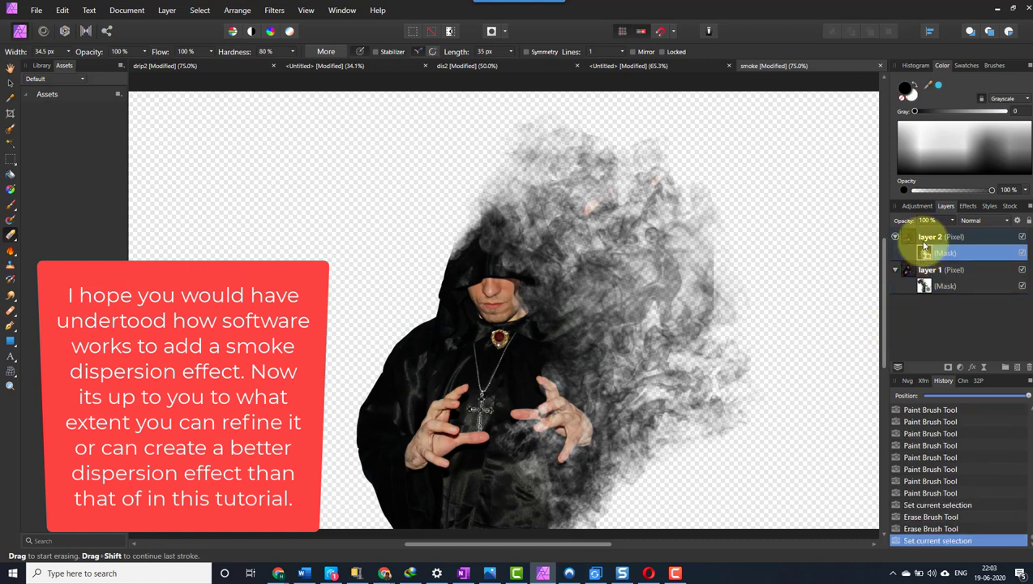
{"action": "left_click_drag", "start_coordinate": [608, 519], "coordinate": [588, 531]}
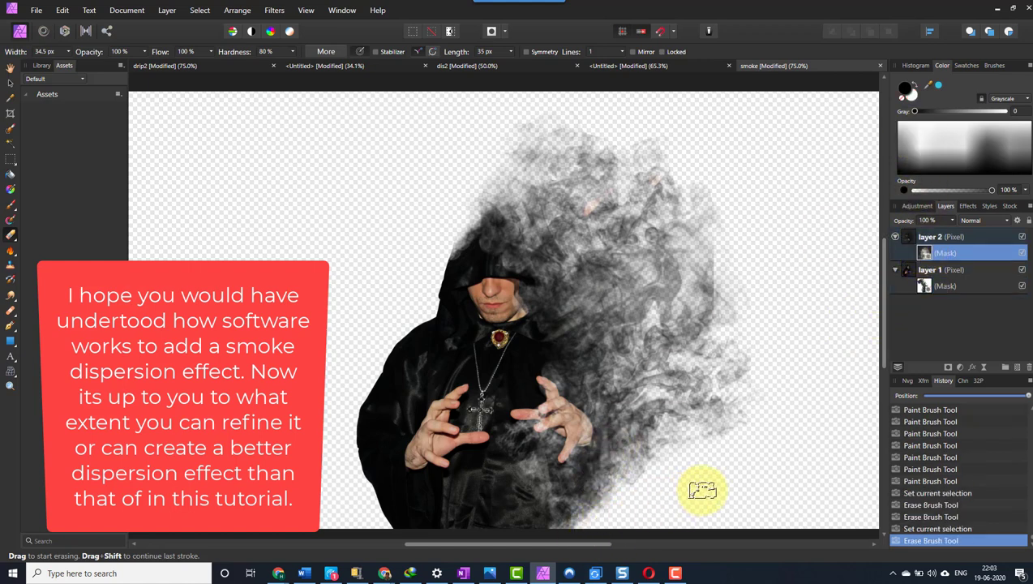
{"action": "key", "text": "ctrl+minus"}
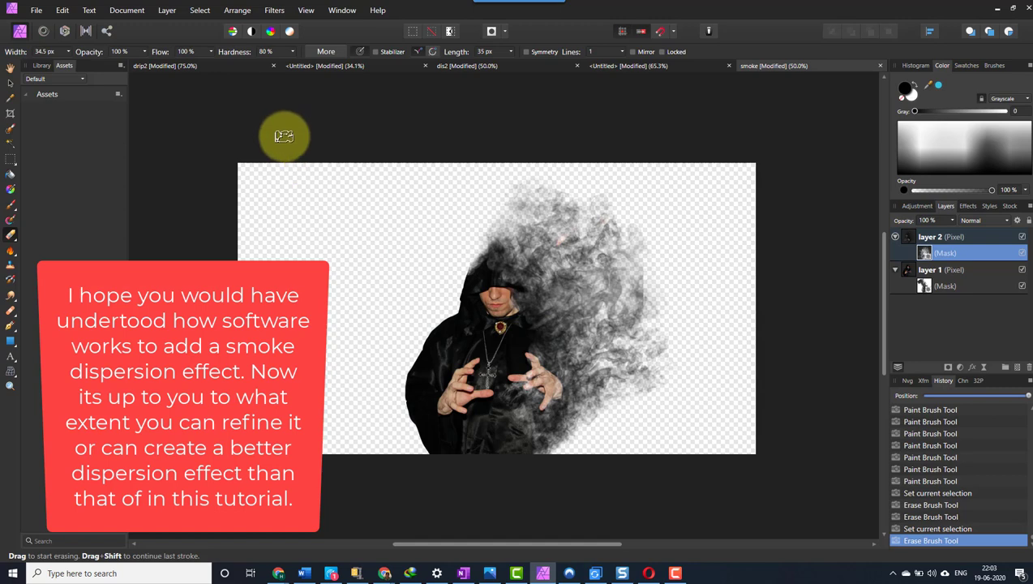
Merge the visible layers into a new layer from layer 2's context menu.
{"action": "key", "text": "v"}
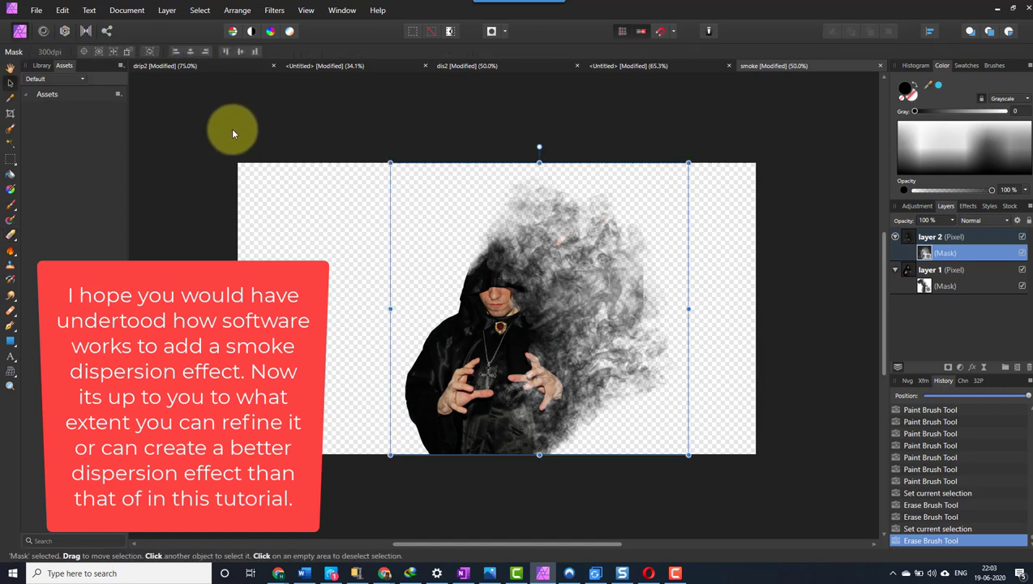
{"action": "left_click", "coordinate": [282, 144]}
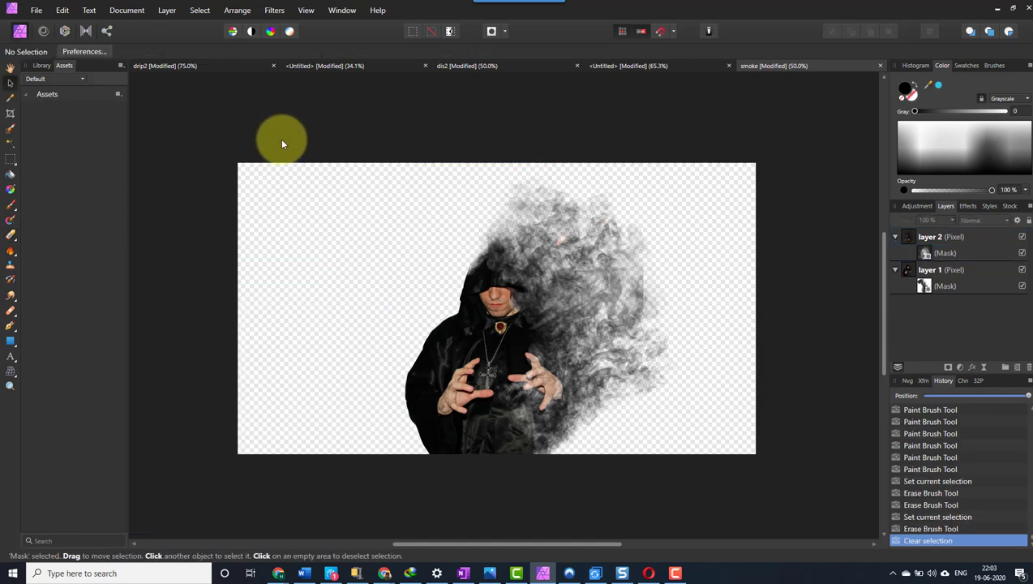
{"action": "left_click", "coordinate": [942, 240]}
{"action": "right_click", "coordinate": [937, 235]}
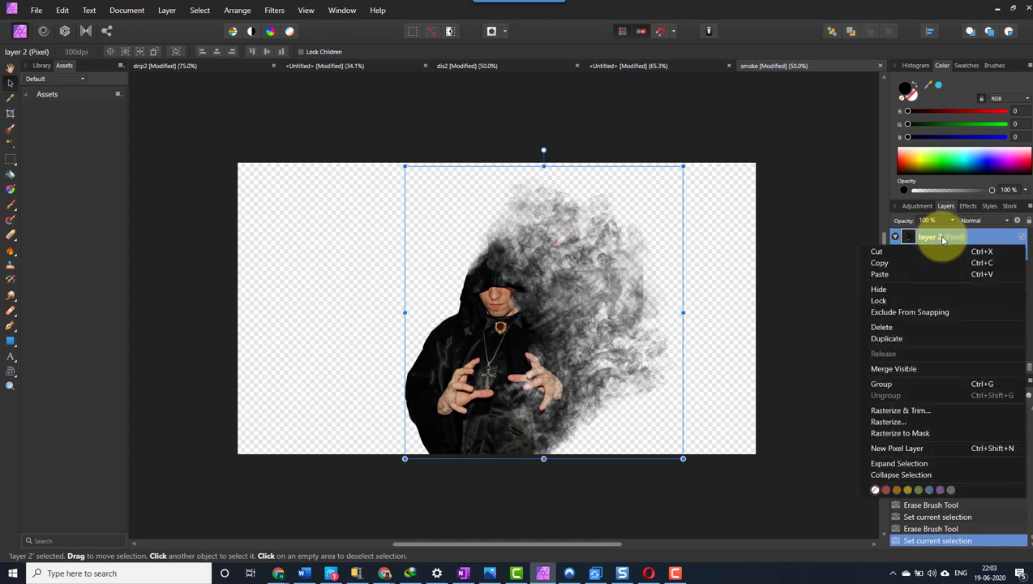
{"action": "left_click", "coordinate": [922, 372]}
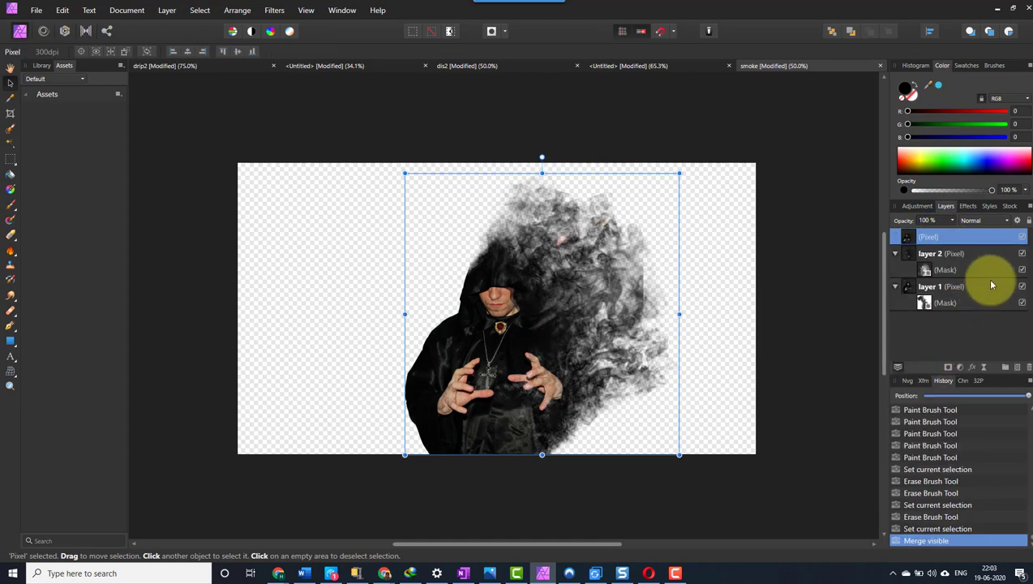
Hide layer 1, layer 2 and their masks, then nudge the merged figure slightly left.
{"action": "left_click", "coordinate": [1022, 254]}
{"action": "left_click", "coordinate": [1024, 270]}
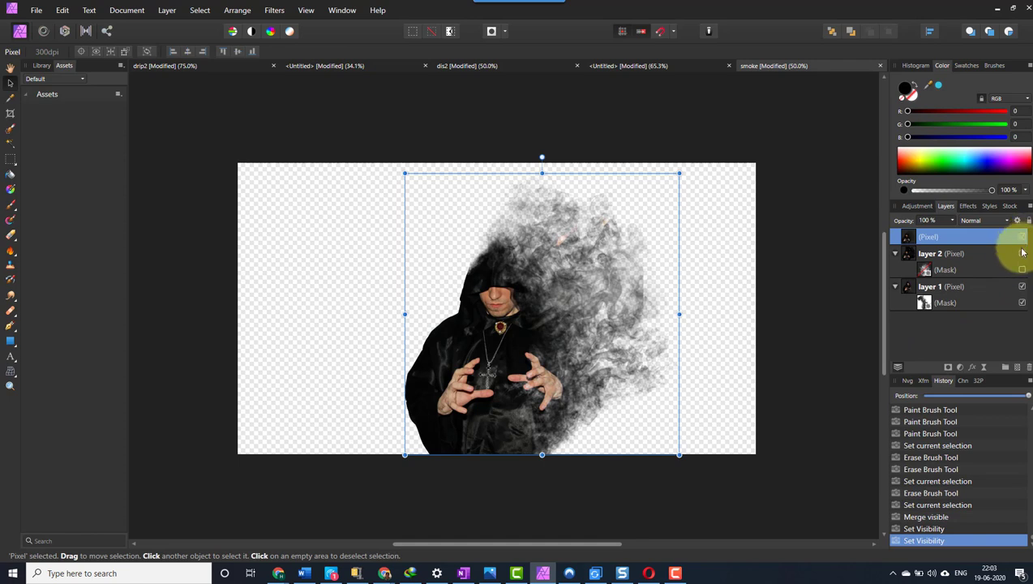
{"action": "left_click", "coordinate": [1022, 255]}
{"action": "left_click", "coordinate": [1021, 254]}
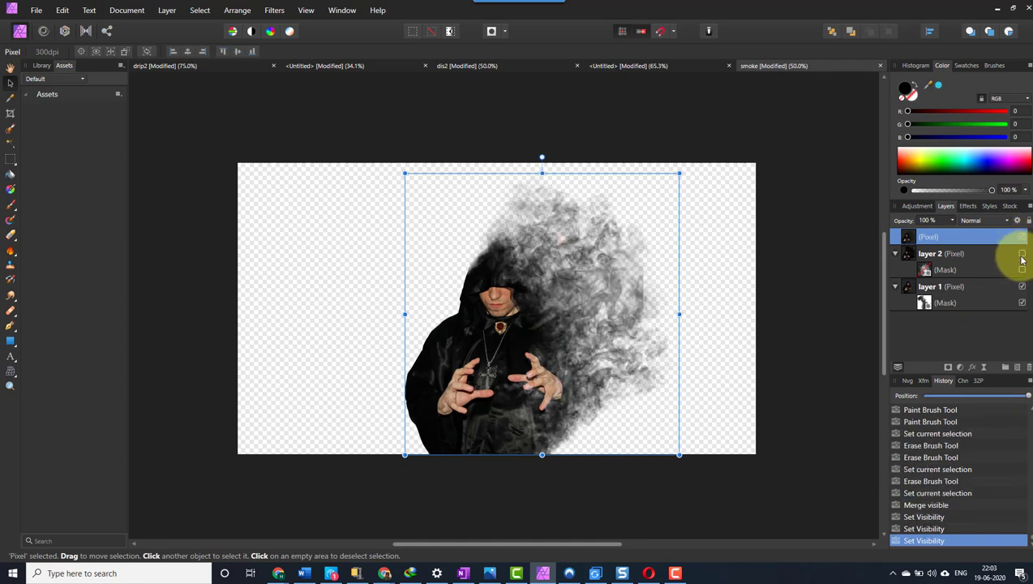
{"action": "left_click", "coordinate": [1022, 287]}
{"action": "left_click", "coordinate": [1022, 302]}
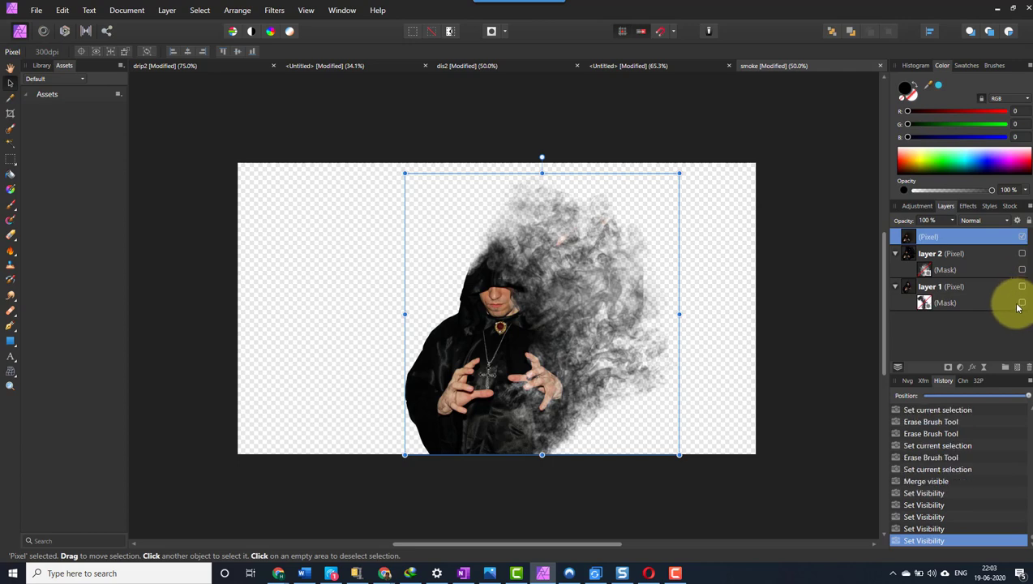
{"action": "left_click", "coordinate": [799, 306]}
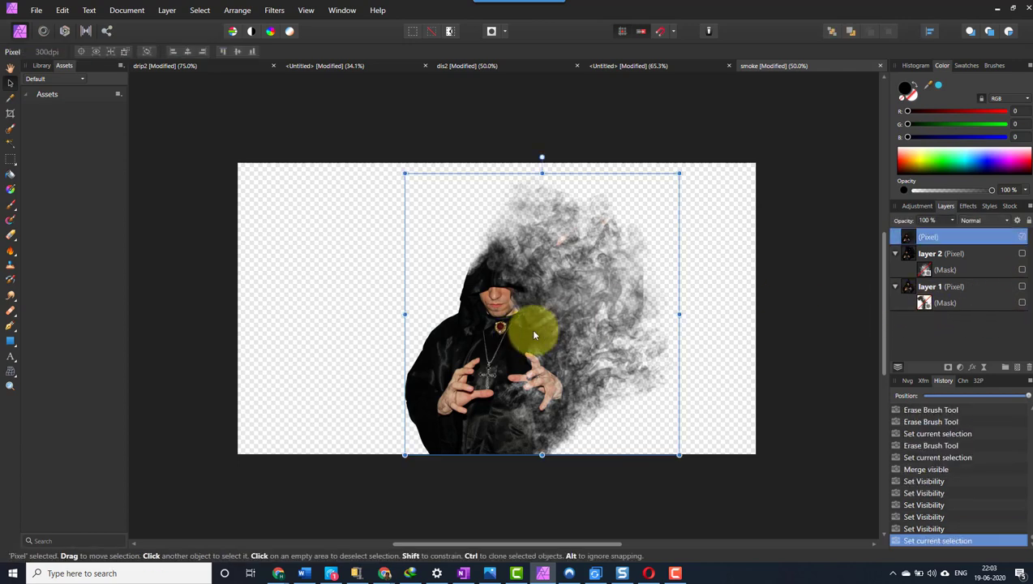
{"action": "mouse_move", "coordinate": [532, 326]}
{"action": "left_mouse_down"}
{"action": "mouse_move", "coordinate": [485, 343]}
{"action": "mouse_move", "coordinate": [519, 330]}
{"action": "left_mouse_up"}
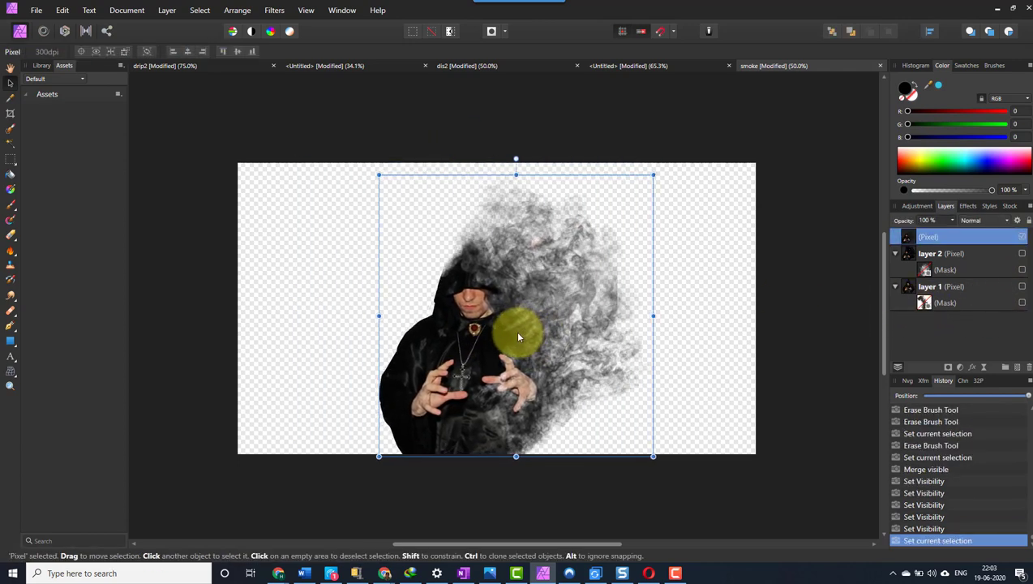
{"action": "left_click", "coordinate": [684, 323]}
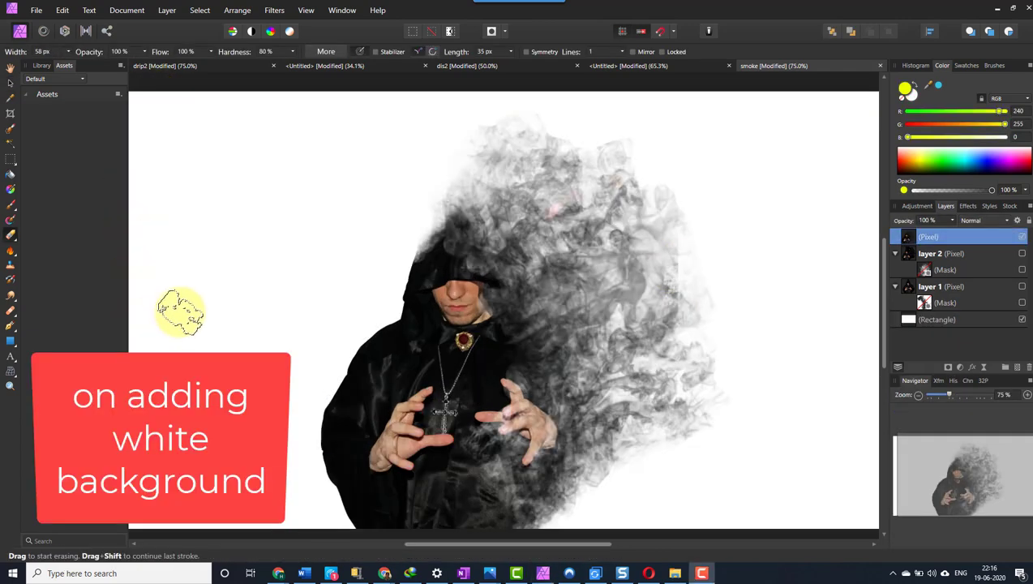
At 100% zoom, erase stray smoke along the merged figure's right edge, then fit the image to view.
{"action": "left_click", "coordinate": [9, 83]}
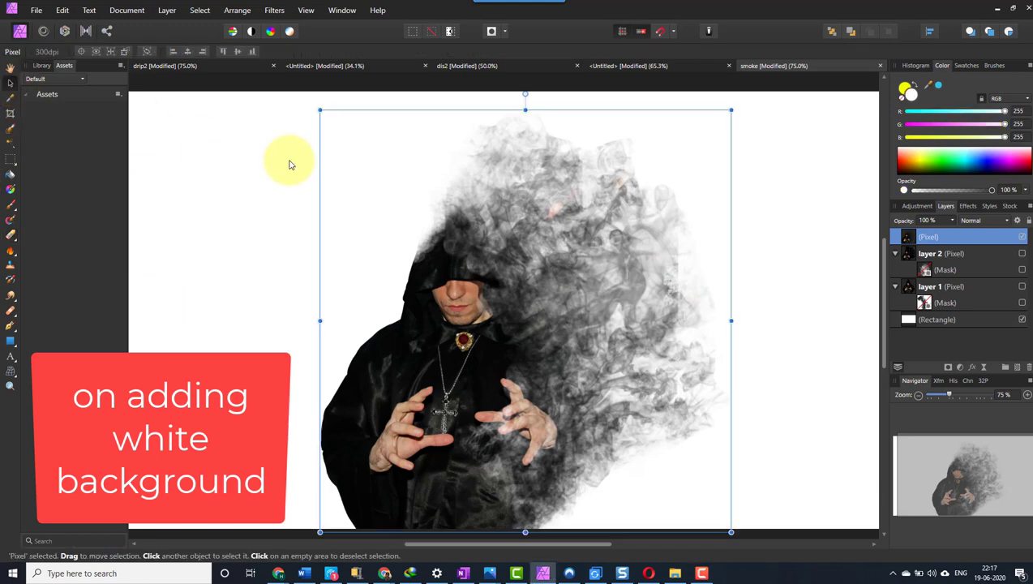
{"action": "key", "text": "ctrl+1"}
{"action": "left_click_drag", "start_coordinate": [687, 233], "coordinate": [442, 288]}
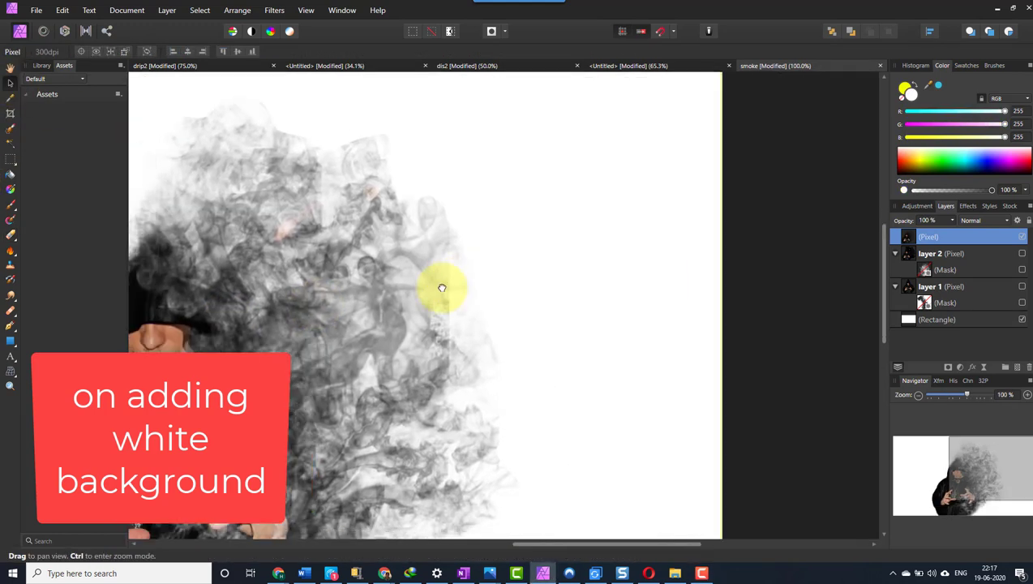
{"action": "left_click", "coordinate": [10, 234]}
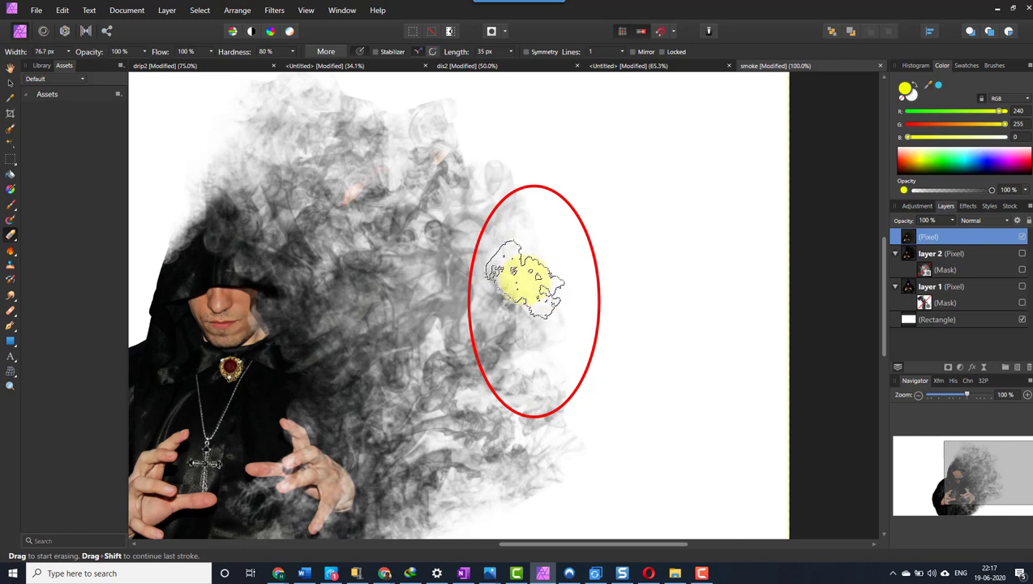
{"action": "key", "text": "bracketright"}
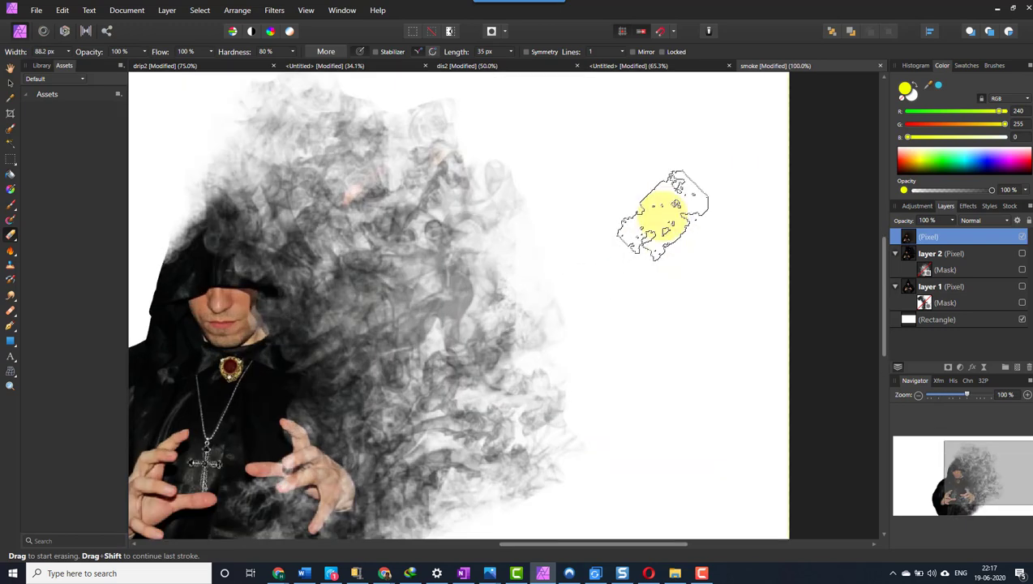
{"action": "key", "text": "bracketleft"}
{"action": "key", "text": "bracketleft"}
{"action": "key", "text": "bracketleft"}
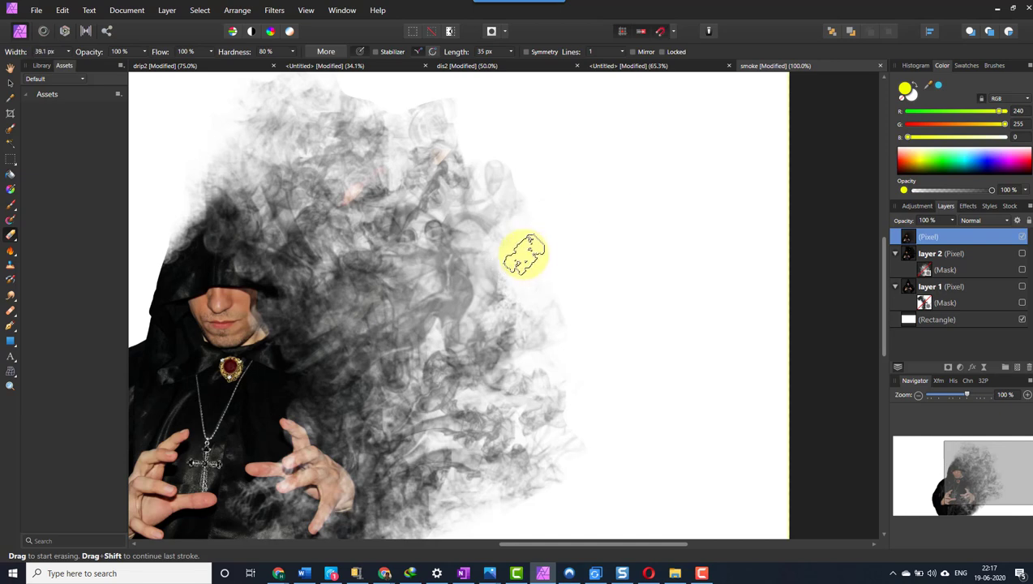
{"action": "key", "text": "ctrl+0"}
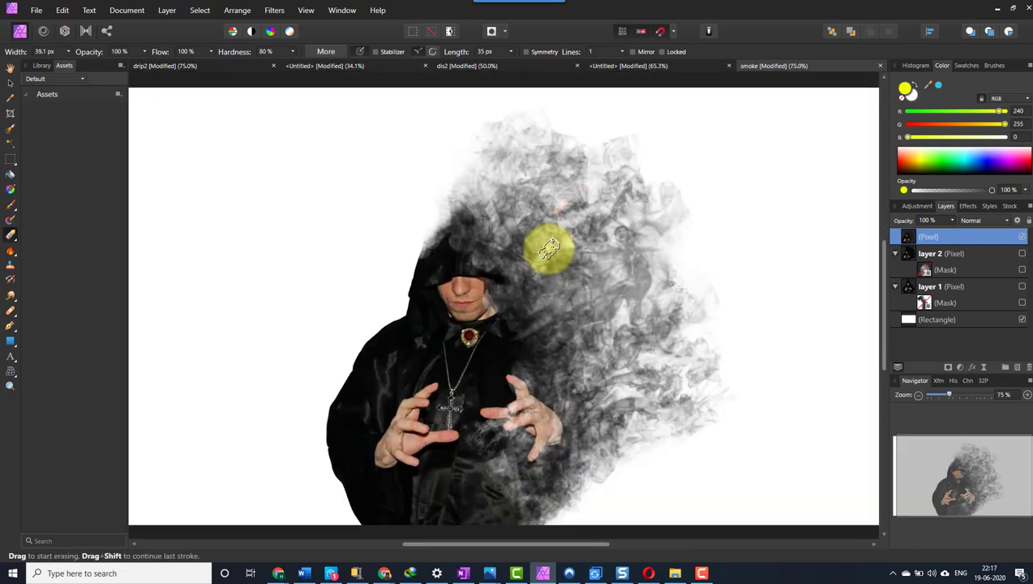
Enable Outer Shadow on the merged layer with a 0.3 px radius and 7% intensity.
{"action": "key", "text": "v"}
{"action": "left_click", "coordinate": [972, 367]}
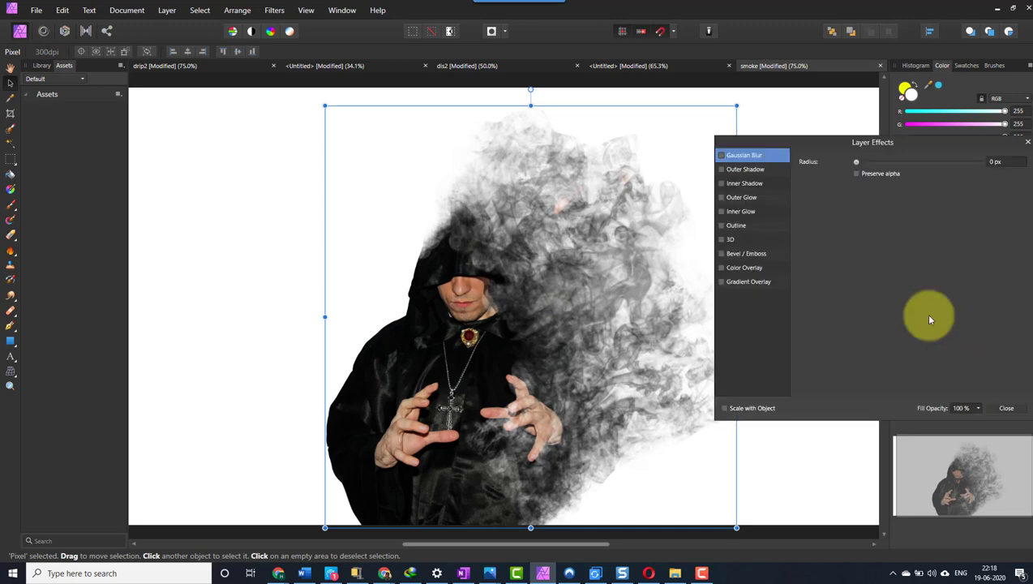
{"action": "left_click", "coordinate": [723, 169]}
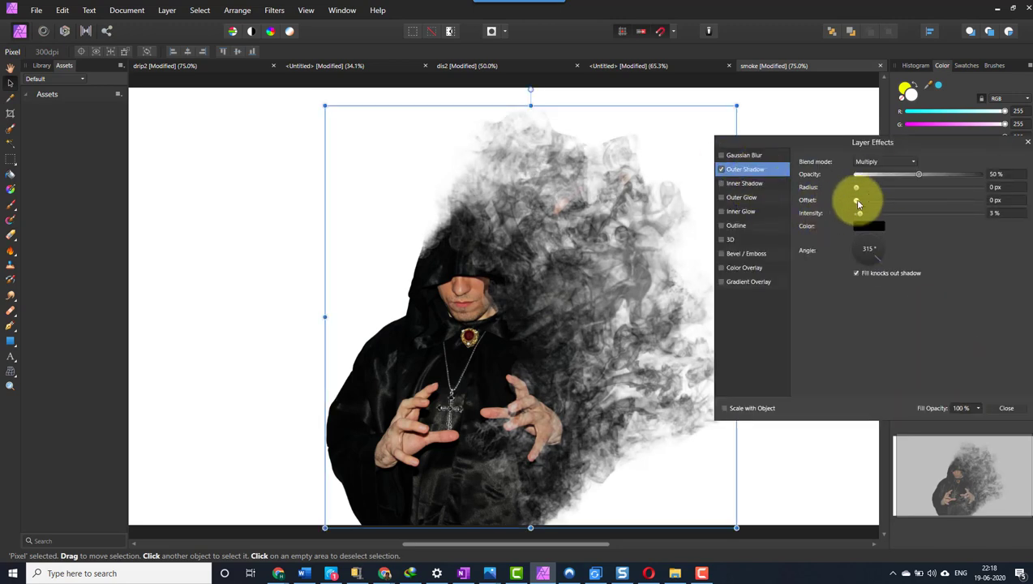
{"action": "left_click_drag", "start_coordinate": [858, 194], "coordinate": [866, 192]}
{"action": "left_click_drag", "start_coordinate": [927, 143], "coordinate": [731, 147]}
{"action": "left_click", "coordinate": [810, 407]}
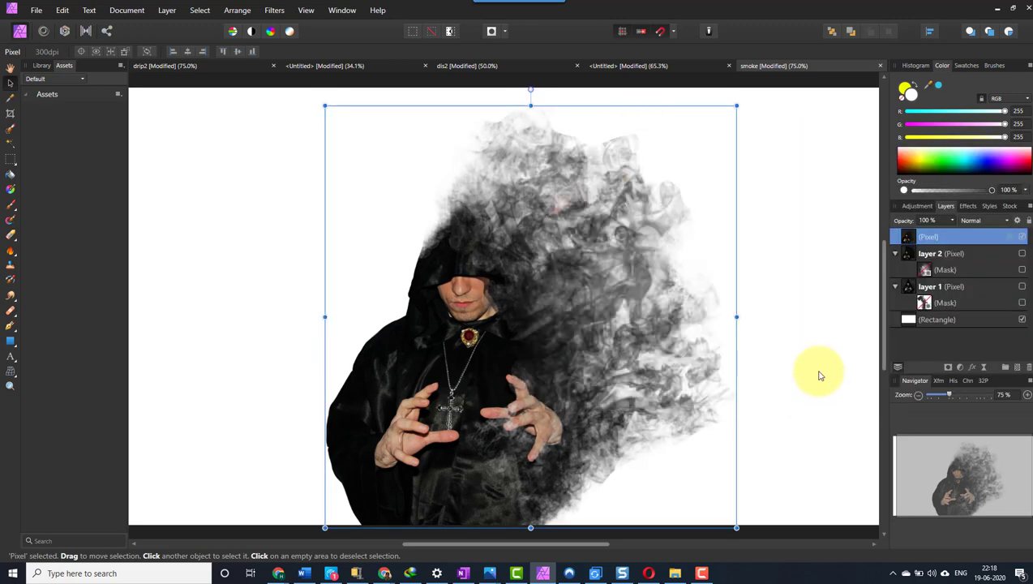
Toggle the outer shadow off and on to compare, leaving it enabled.
{"action": "scroll", "coordinate": [819, 369], "scroll_direction": "down", "scroll_amount": 2, "text": "ctrl"}
{"action": "left_click", "coordinate": [844, 339]}
{"action": "left_click", "coordinate": [1010, 236]}
{"action": "left_click_drag", "start_coordinate": [593, 132], "coordinate": [746, 133]}
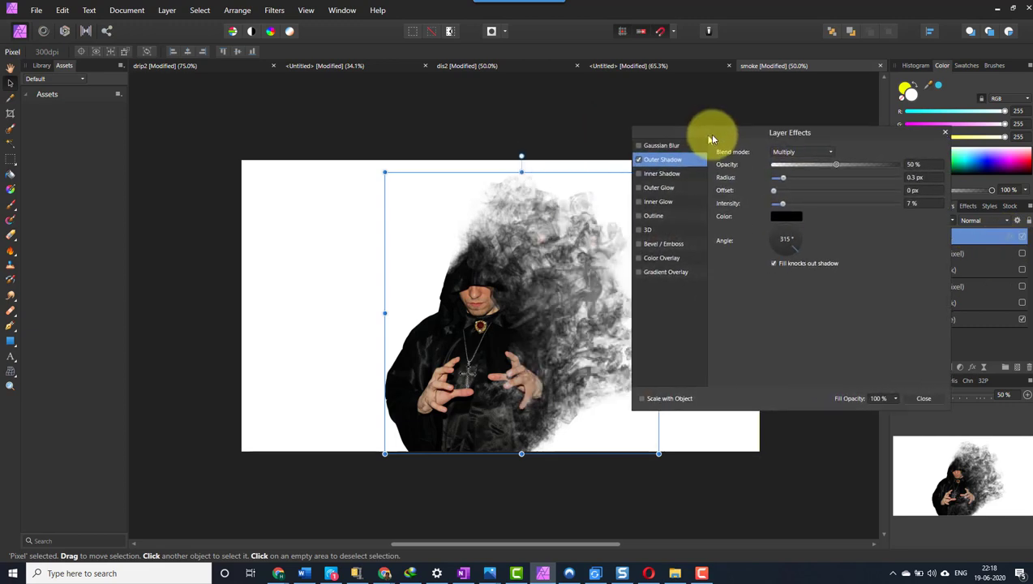
{"action": "left_click", "coordinate": [678, 150]}
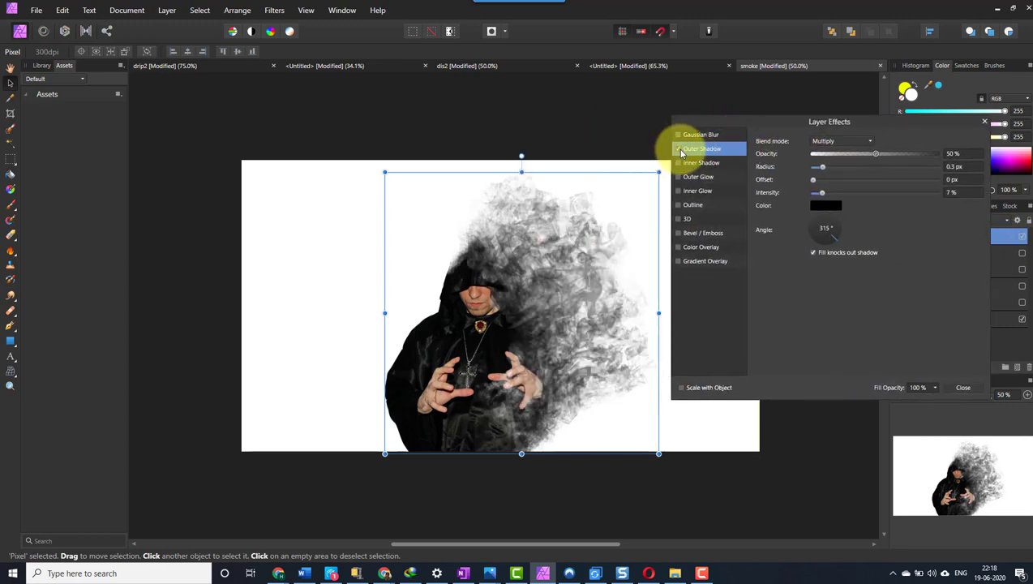
{"action": "left_click", "coordinate": [678, 150]}
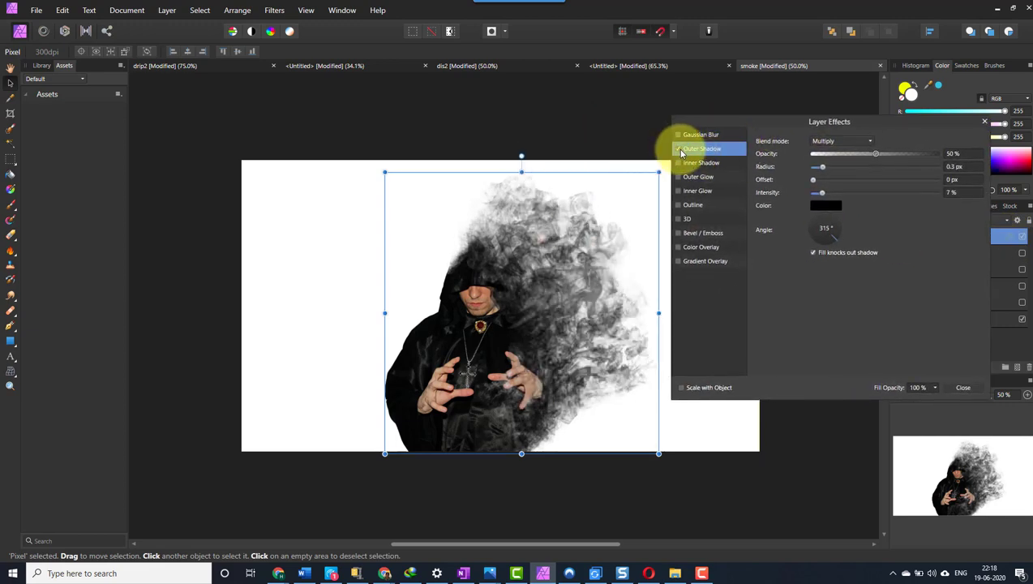
{"action": "left_click", "coordinate": [678, 150]}
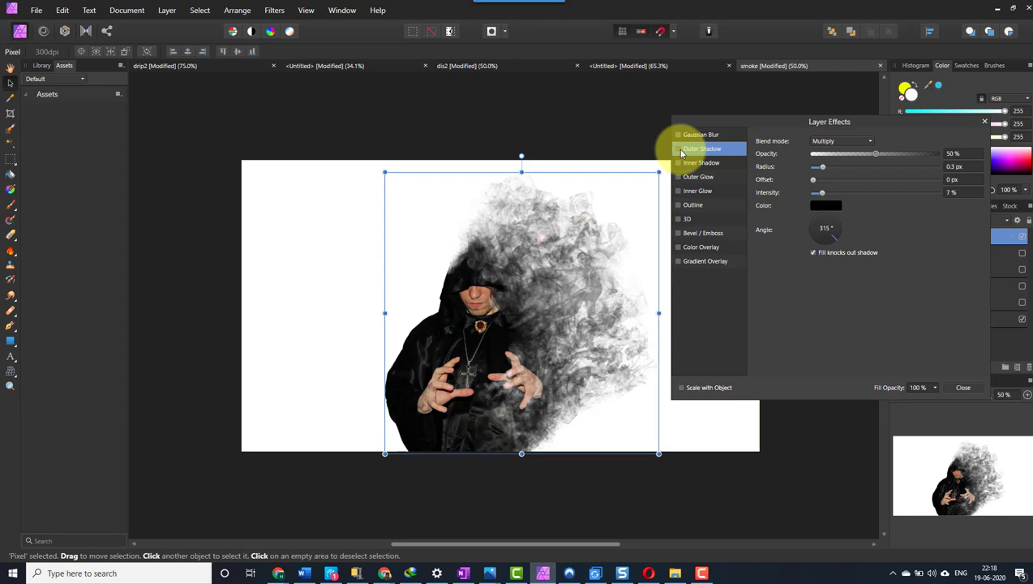
{"action": "left_click", "coordinate": [679, 150]}
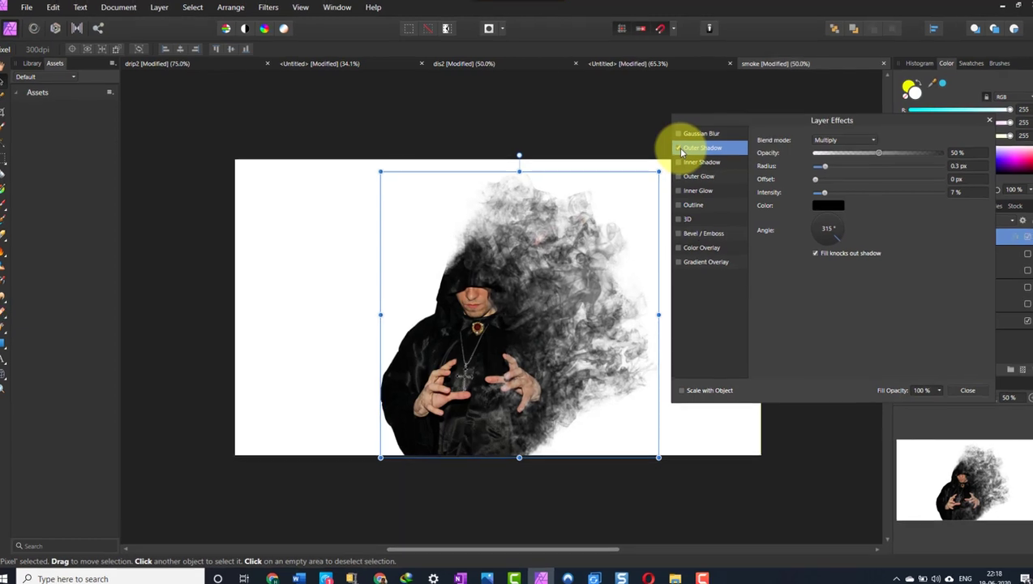